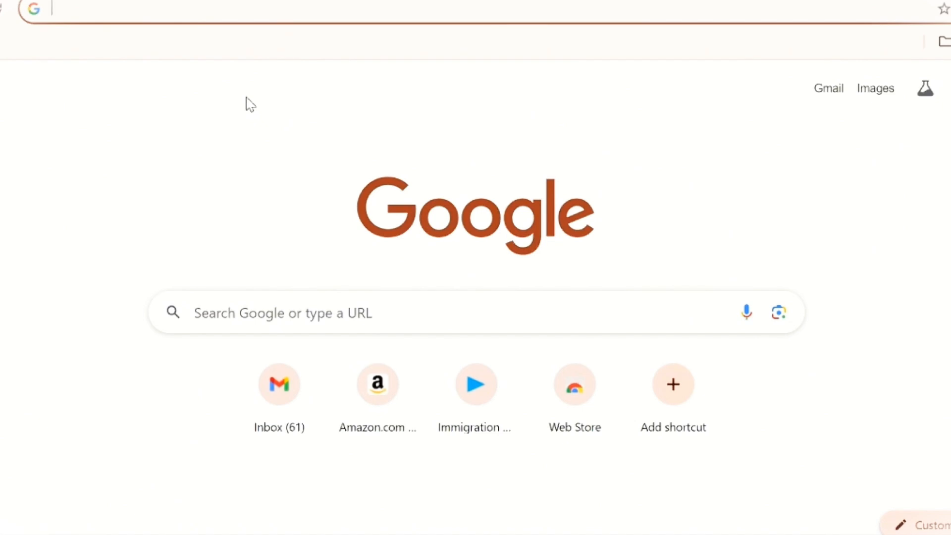
Search Google for "gmail new account" using the suggested query.
{"action": "left_click", "coordinate": [253, 311]}
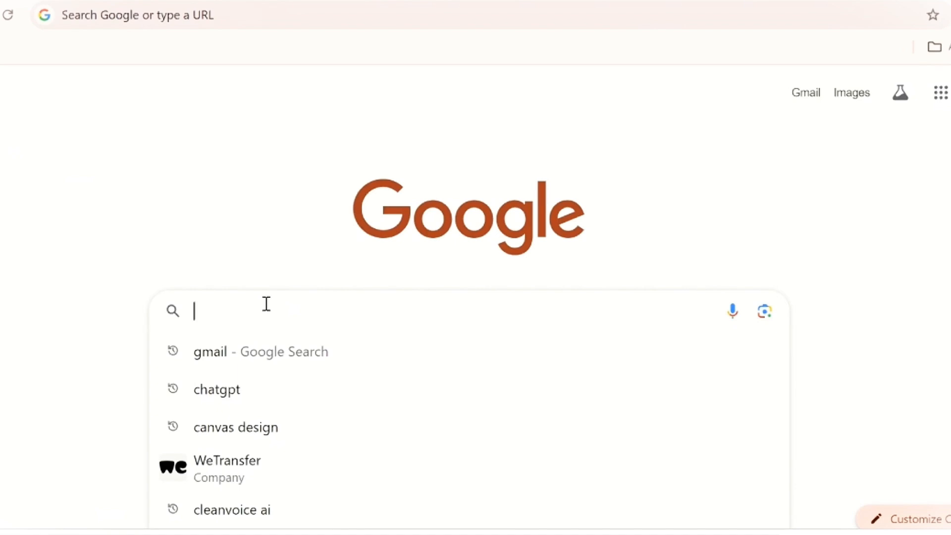
{"action": "type", "text": "g"}
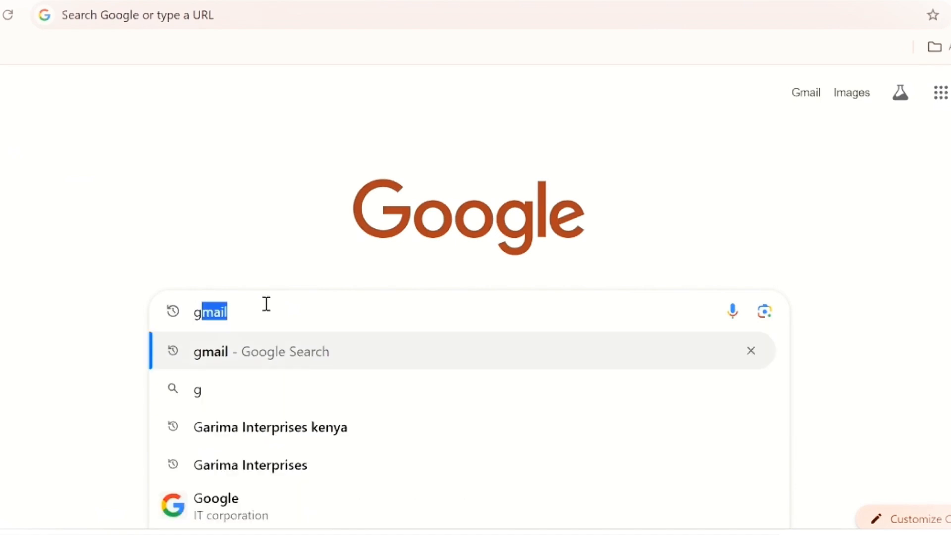
{"action": "key", "text": "Right"}
{"action": "type", "text": "new"}
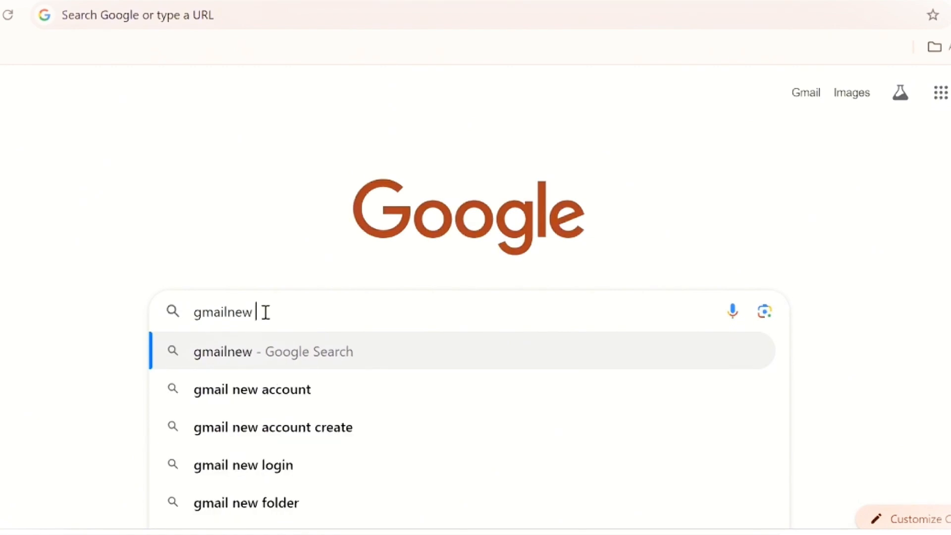
{"action": "left_click", "coordinate": [265, 391]}
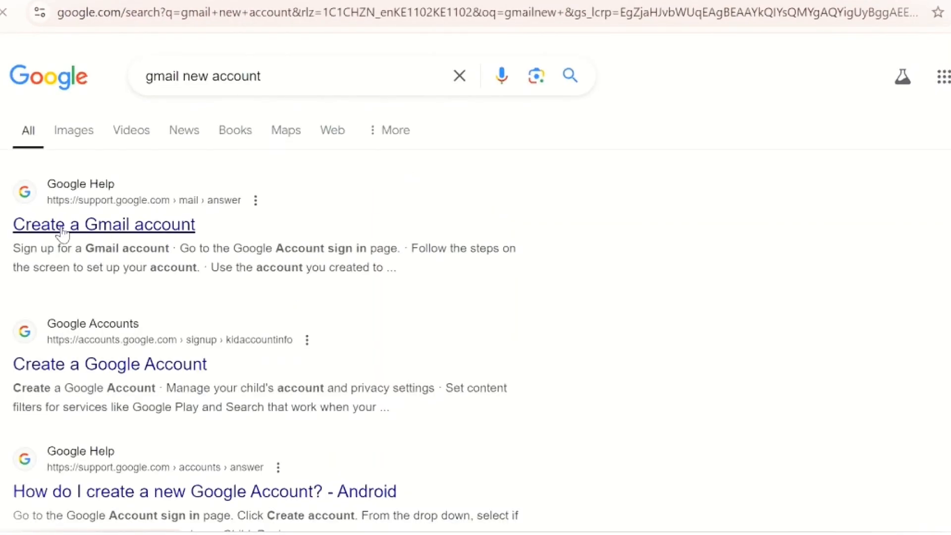
Open the Gmail Help article on creating a Gmail account and start the account sign-up from it.
{"action": "left_click", "coordinate": [391, 217]}
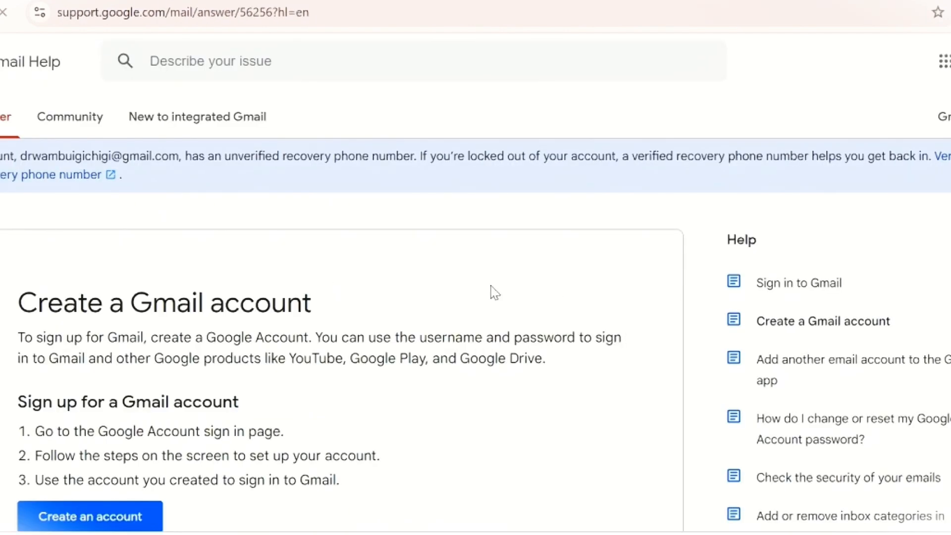
{"action": "scroll", "coordinate": [495, 293], "scroll_direction": "down", "scroll_amount": 3}
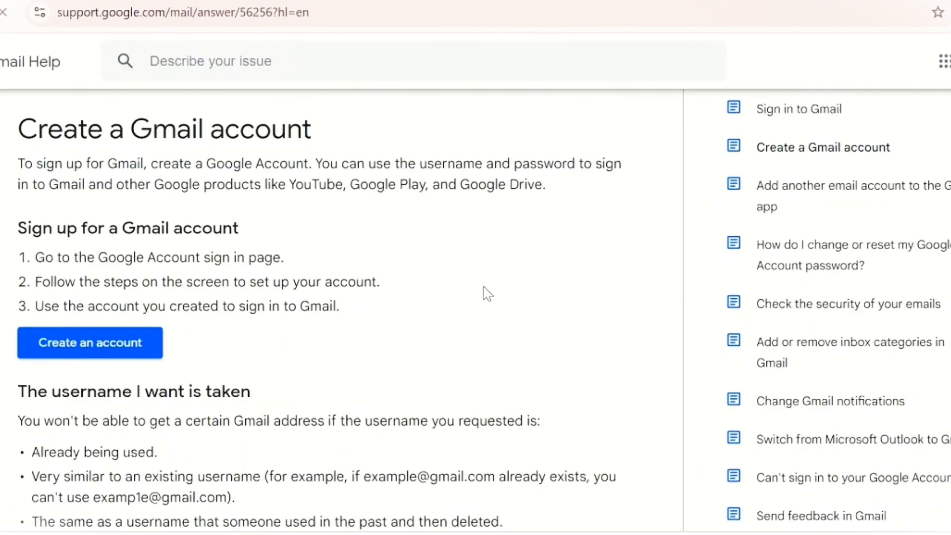
{"action": "left_click", "coordinate": [79, 349]}
Enter the account holder's first and last name in the Google Account sign-up and continue.
{"action": "left_click", "coordinate": [559, 237]}
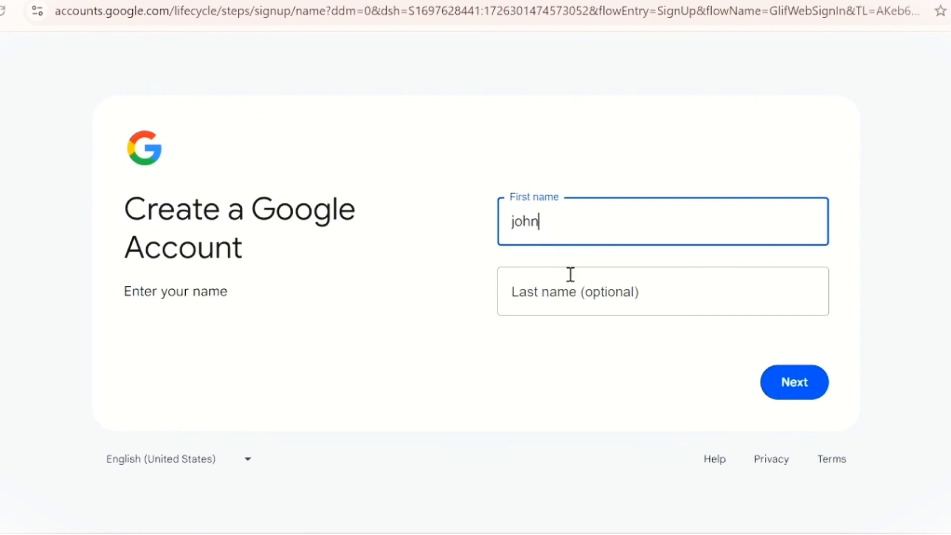
{"action": "left_click", "coordinate": [573, 299]}
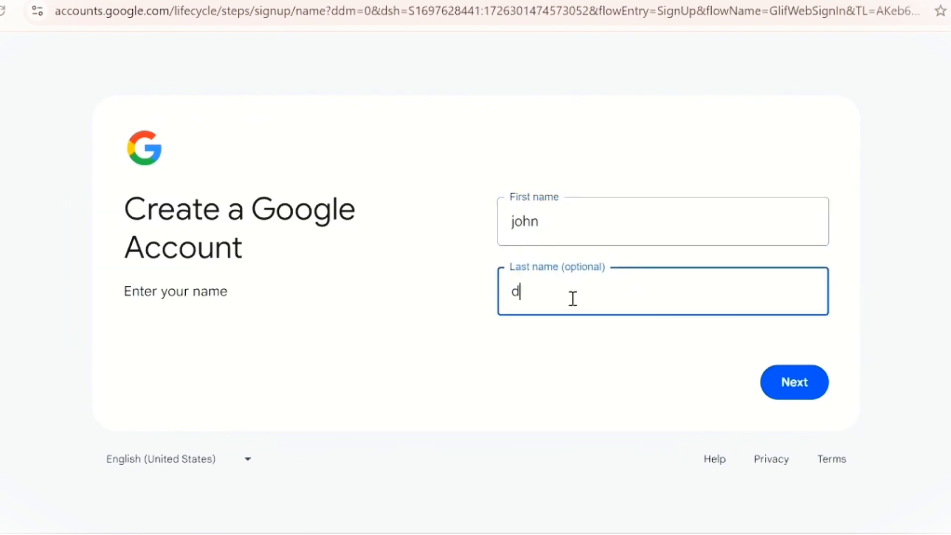
{"action": "type", "text": "doe"}
{"action": "key", "text": "Return"}
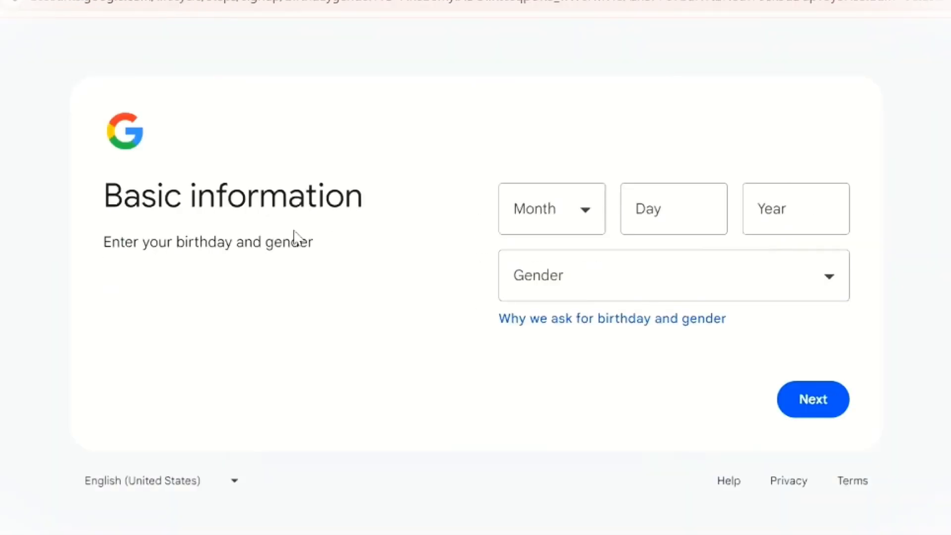
Fill in the account holder's date of birth in the basic information form.
{"action": "left_click", "coordinate": [577, 210]}
{"action": "left_click", "coordinate": [545, 275]}
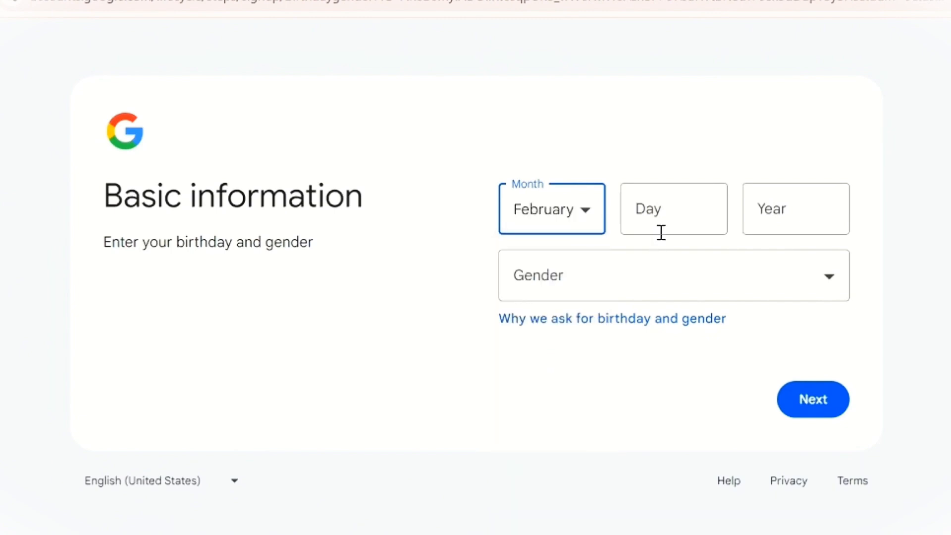
{"action": "left_click", "coordinate": [661, 228]}
{"action": "type", "text": "6"}
{"action": "left_click", "coordinate": [795, 214]}
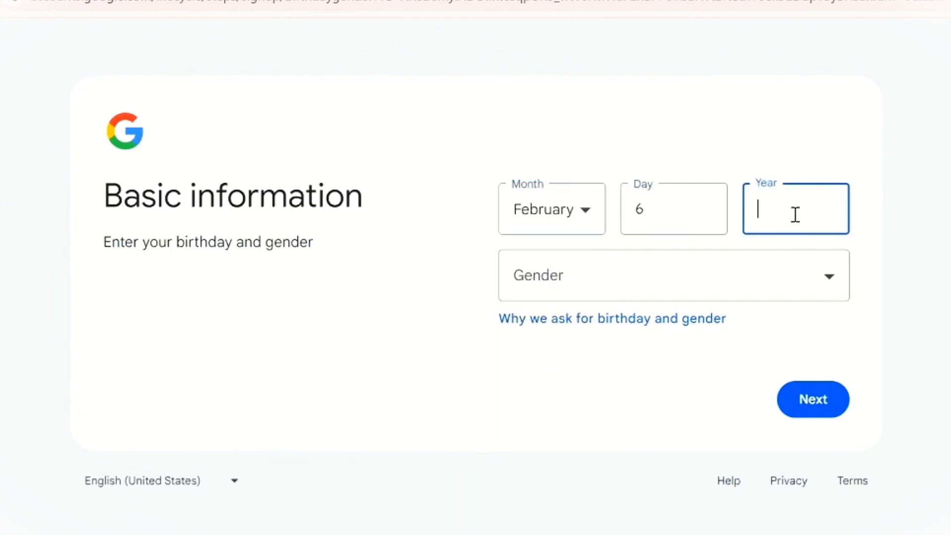
{"action": "type", "text": "2000"}
Set the gender to Male and submit the basic information.
{"action": "left_click", "coordinate": [679, 298]}
{"action": "left_click", "coordinate": [680, 312]}
{"action": "left_click", "coordinate": [623, 285]}
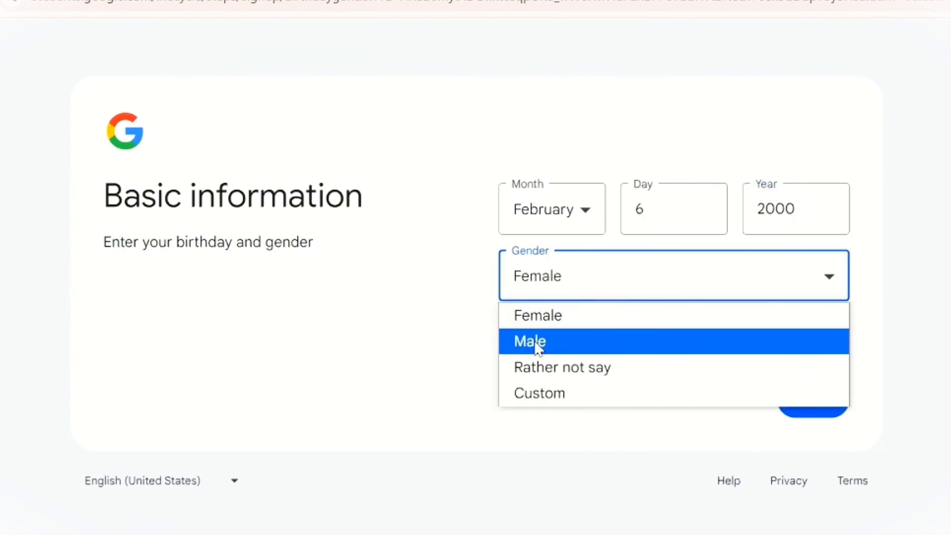
{"action": "left_click", "coordinate": [537, 347]}
{"action": "left_click", "coordinate": [809, 404]}
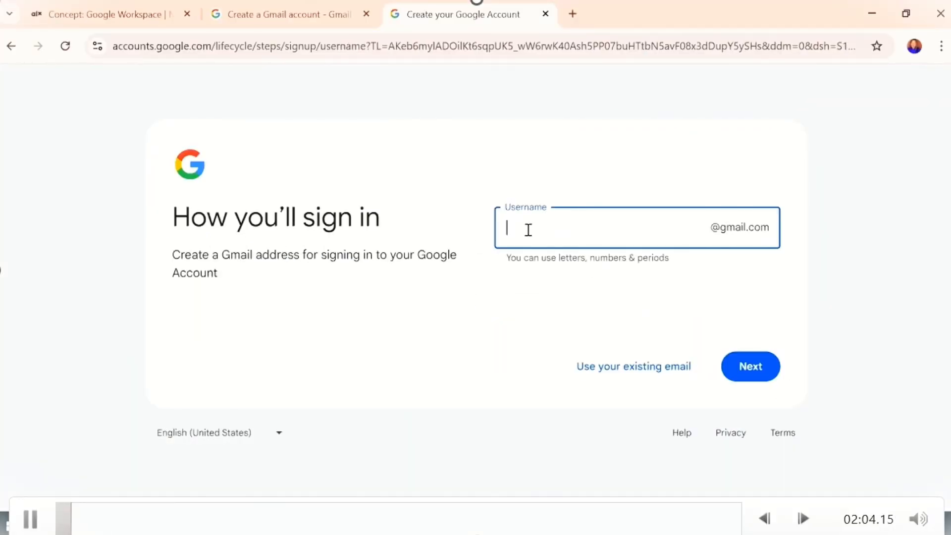
Try a Gmail username made from the account holder's name, first plain and again with digits added.
{"action": "type", "text": "doe.john"}
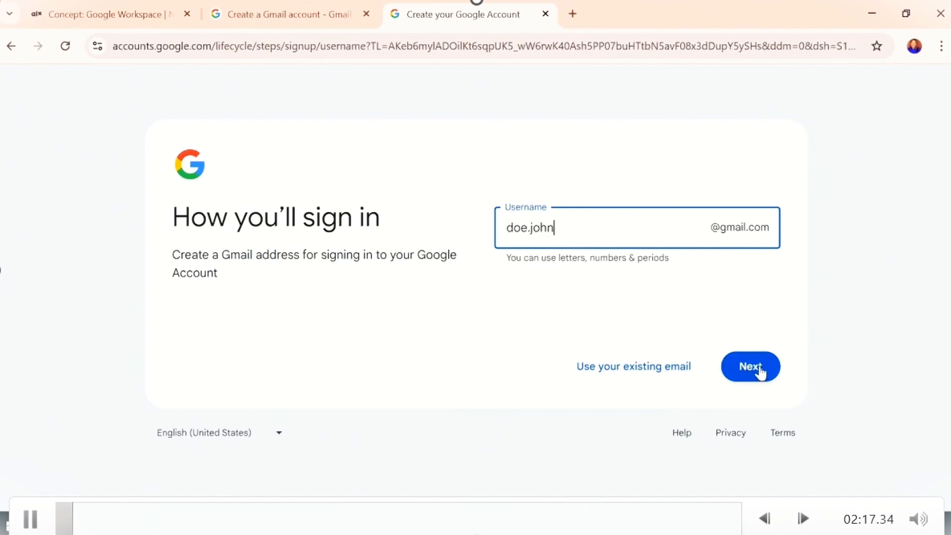
{"action": "left_click", "coordinate": [751, 367]}
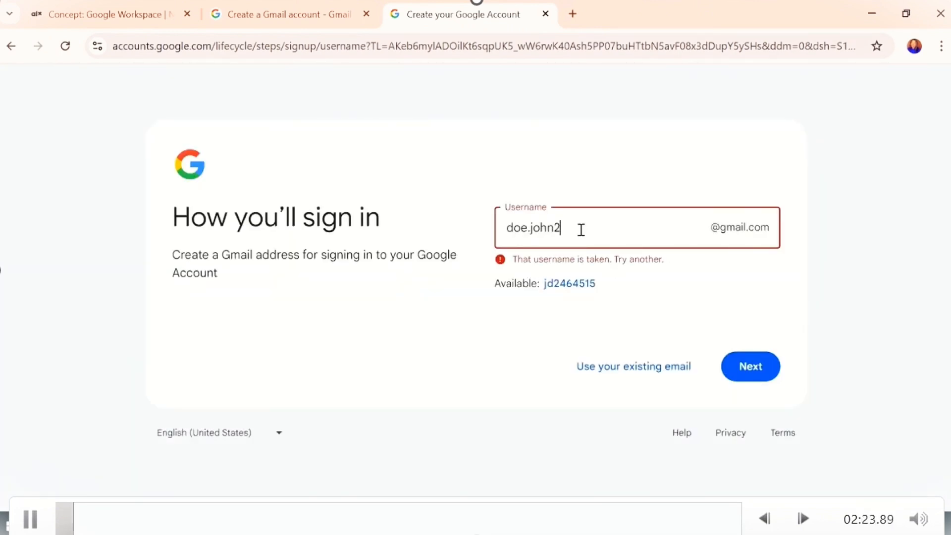
{"action": "type", "text": "3"}
{"action": "left_click", "coordinate": [753, 369]}
Submit another name-based username without the added digits, accept a suggested available username that includes the name and numbers, and continue.
{"action": "key", "text": "BackSpace"}
{"action": "key", "text": "BackSpace"}
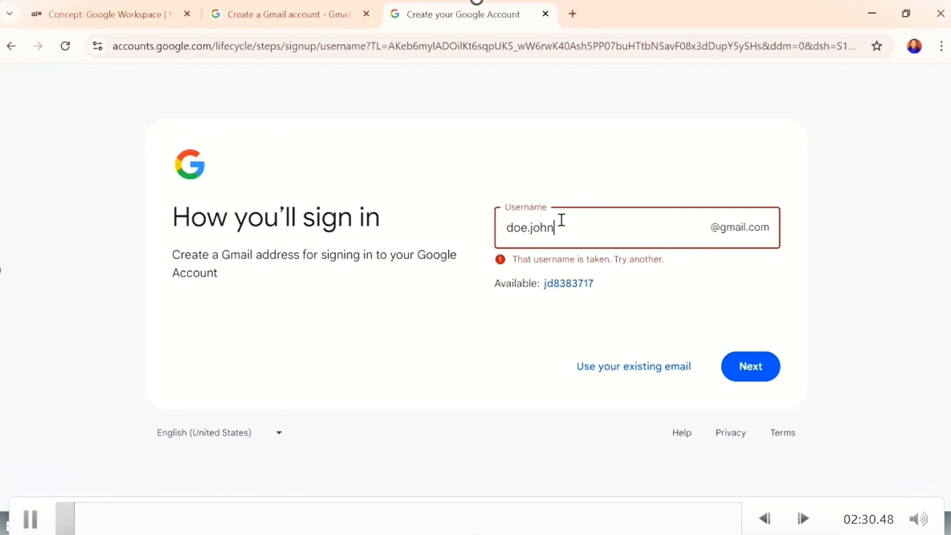
{"action": "key", "text": "BackSpace"}
{"action": "left_click", "coordinate": [747, 367]}
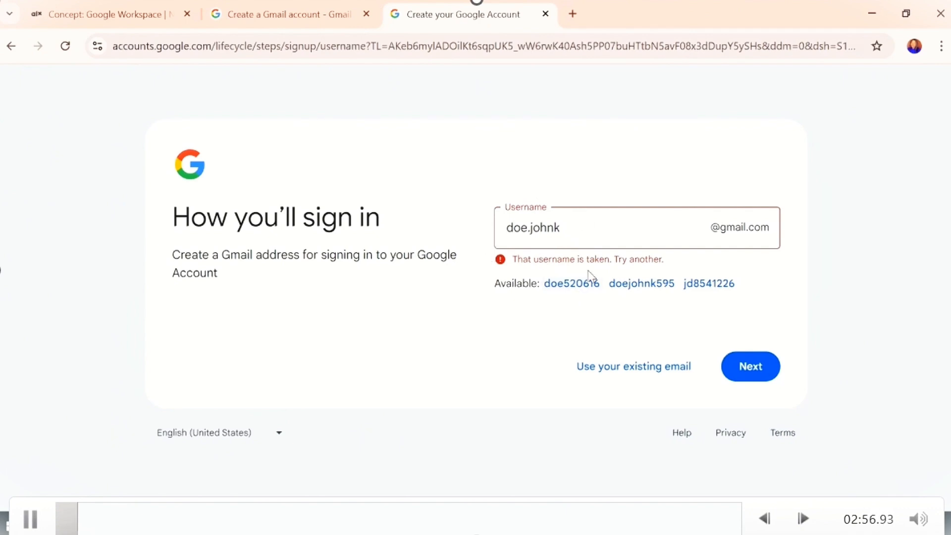
{"action": "left_click", "coordinate": [639, 285]}
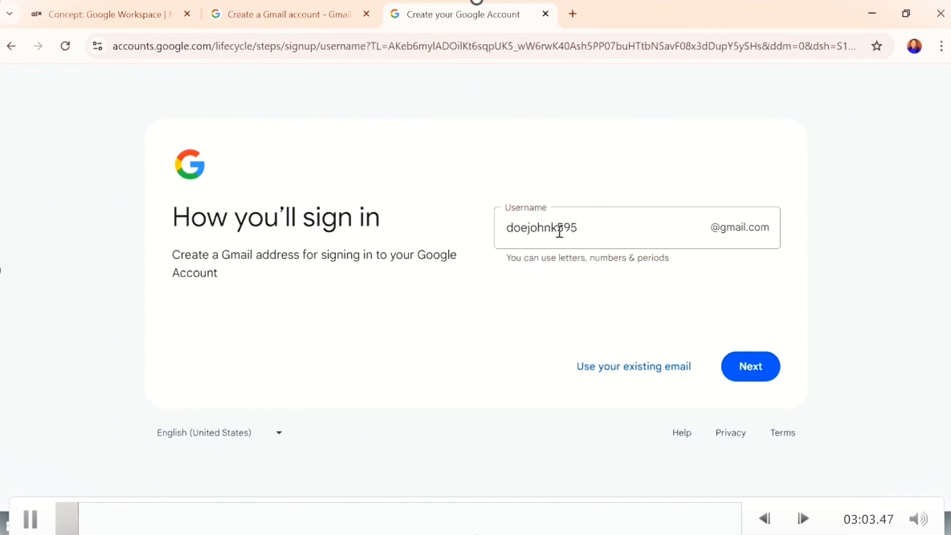
{"action": "left_click", "coordinate": [751, 373]}
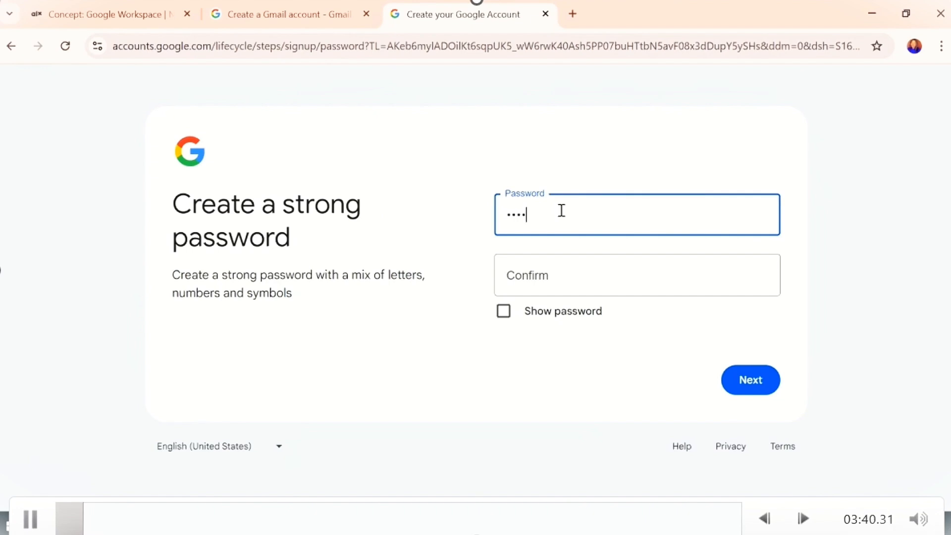
Enter the new account password in the password and confirmation fields, turn on Show password, and continue.
{"action": "type", "text": "••"}
{"action": "left_click", "coordinate": [547, 285]}
{"action": "type", "text": "•••••"}
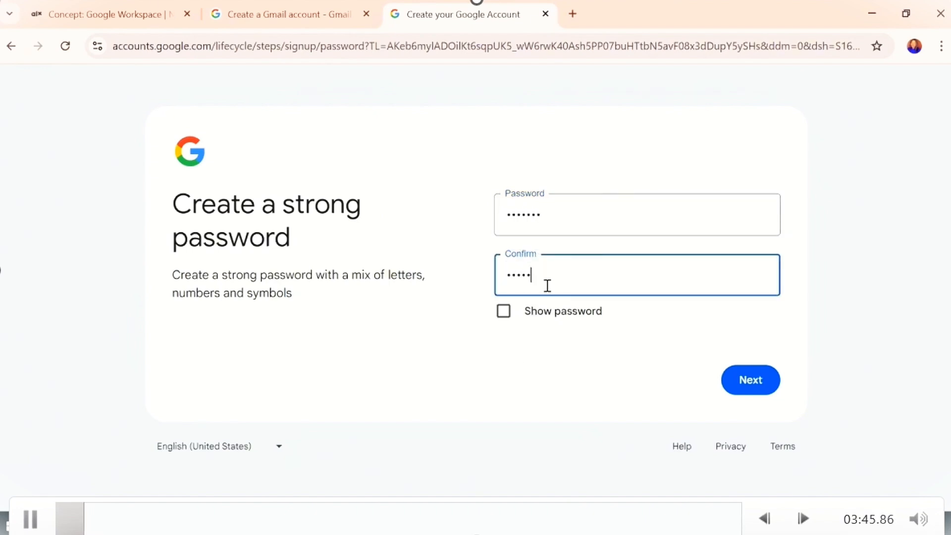
{"action": "type", "text": "n"}
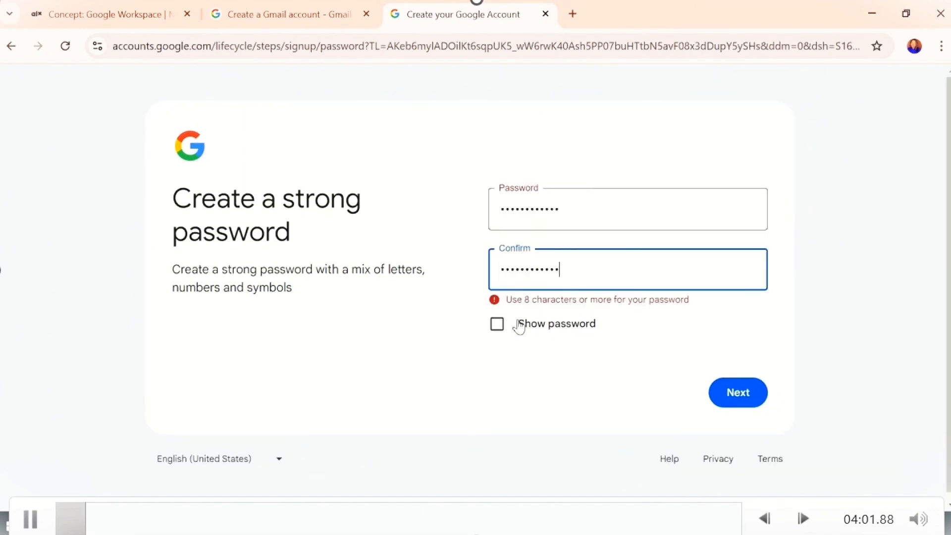
{"action": "left_click", "coordinate": [498, 325]}
{"action": "left_click", "coordinate": [497, 325]}
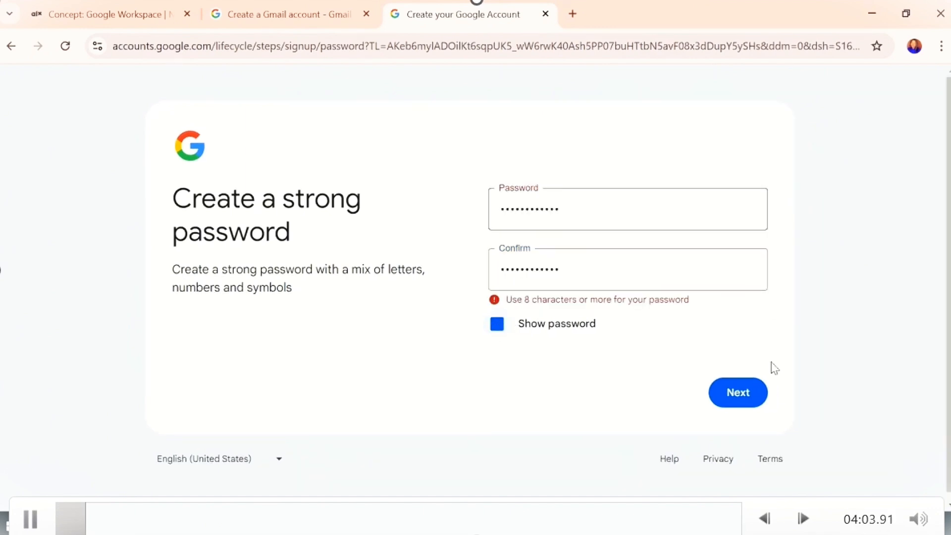
{"action": "left_click", "coordinate": [749, 386]}
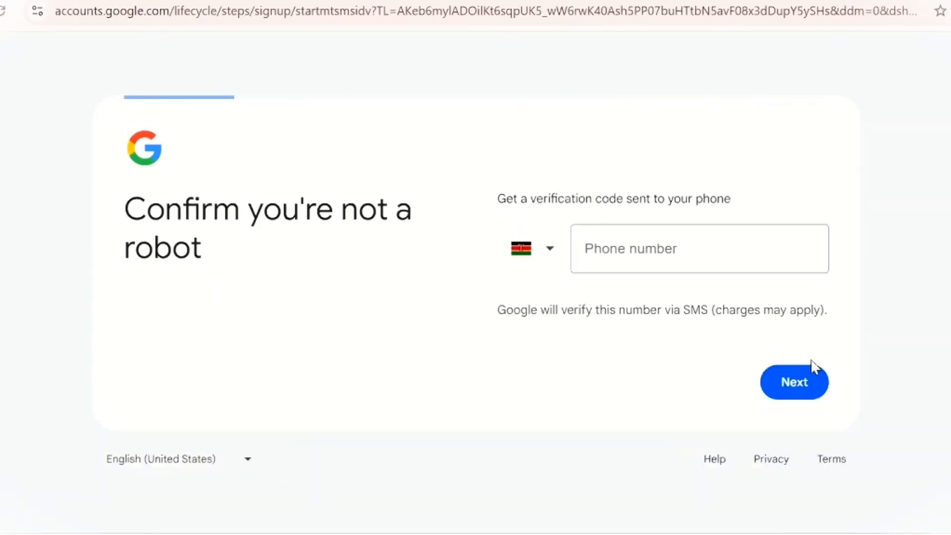
Try entering a phone number for the robot check, clear it, and go back through the sign-up pages.
{"action": "left_click", "coordinate": [616, 253]}
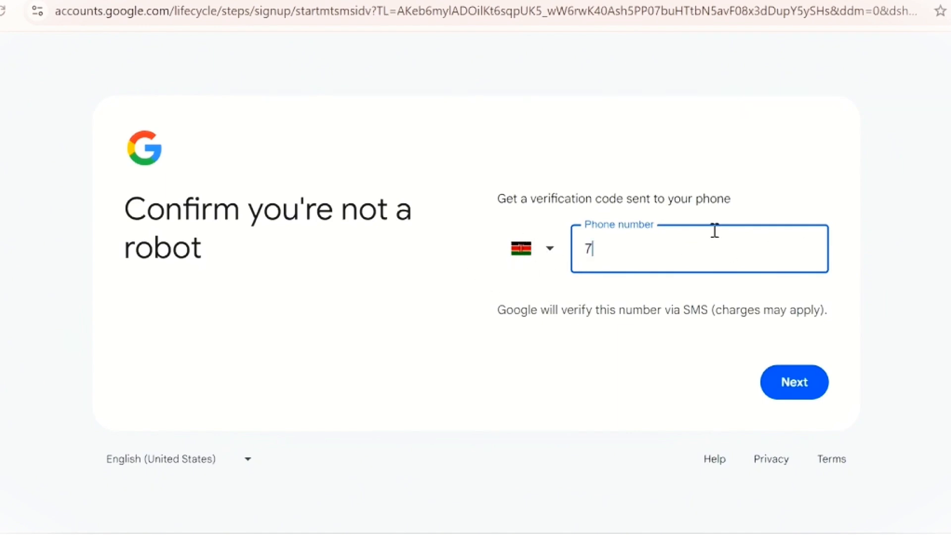
{"action": "type", "text": "745678"}
{"action": "key", "text": "ctrl+a"}
{"action": "key", "text": "BackSpace"}
{"action": "type", "text": "07888"}
{"action": "key", "text": "ctrl+a"}
{"action": "key", "text": "BackSpace"}
{"action": "key", "text": "alt+Left"}
{"action": "key", "text": "alt+Left"}
{"action": "key", "text": "alt+Left"}
{"action": "key", "text": "alt+Left"}
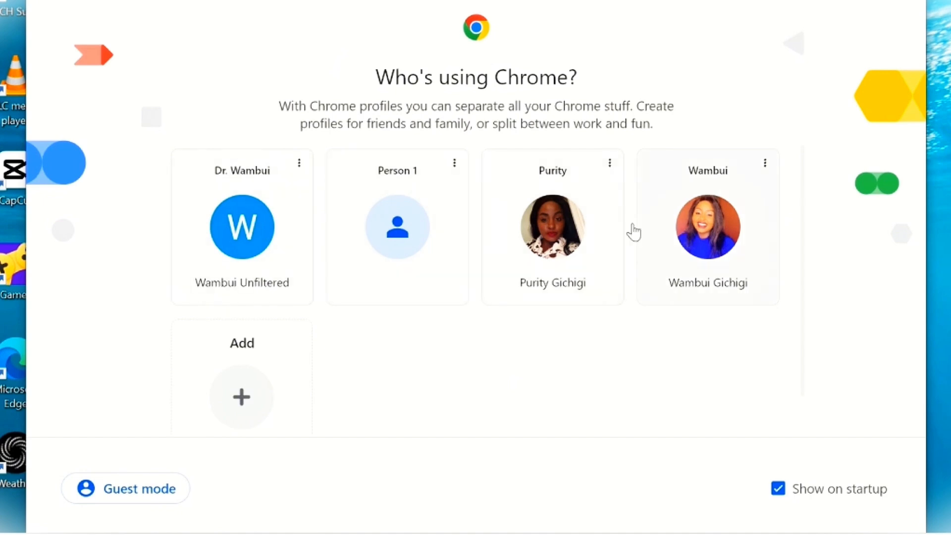
Open an existing Chrome profile and check the Google accounts linked to it.
{"action": "left_click", "coordinate": [700, 226]}
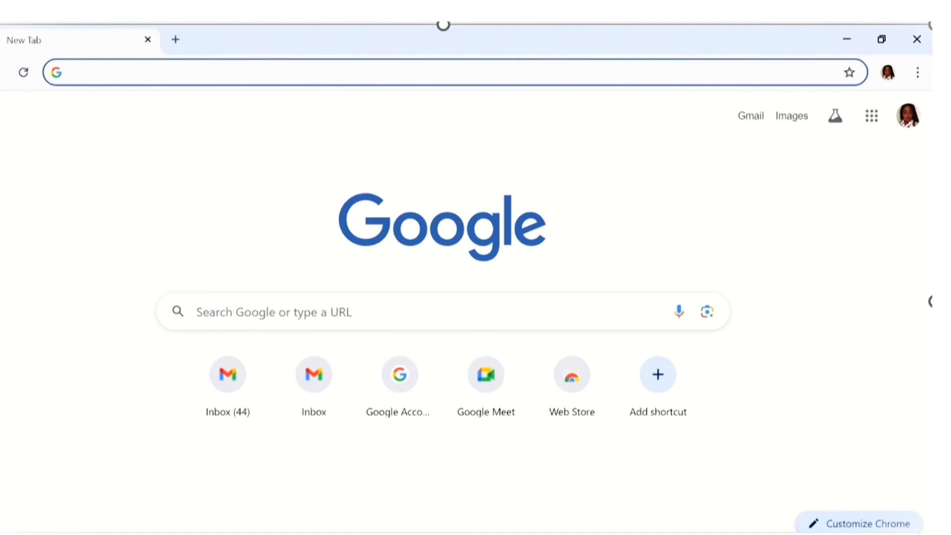
{"action": "left_click", "coordinate": [906, 121]}
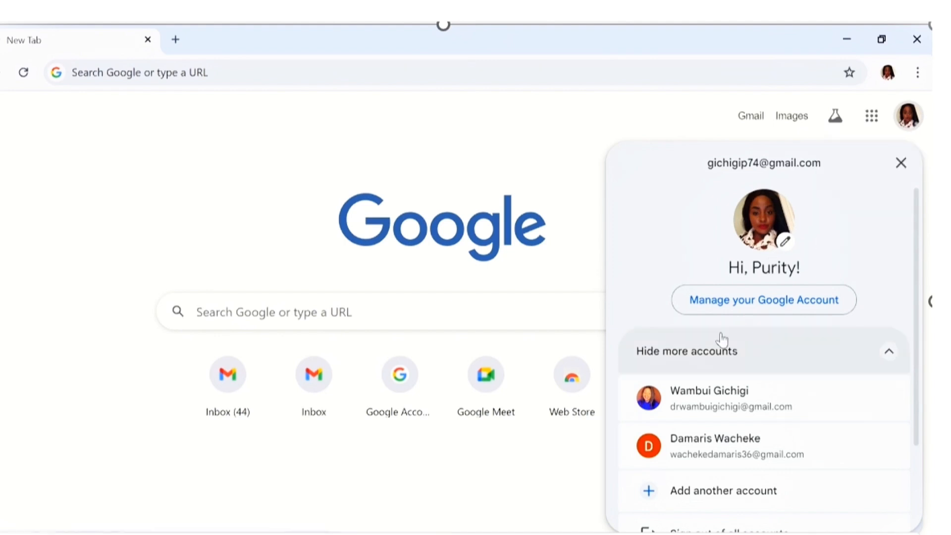
{"action": "left_click", "coordinate": [640, 128]}
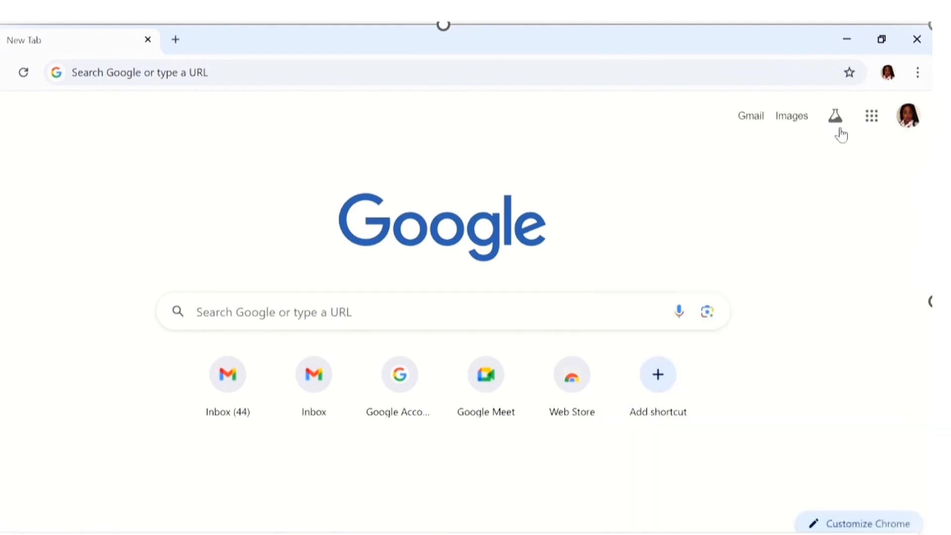
{"action": "left_click", "coordinate": [909, 118]}
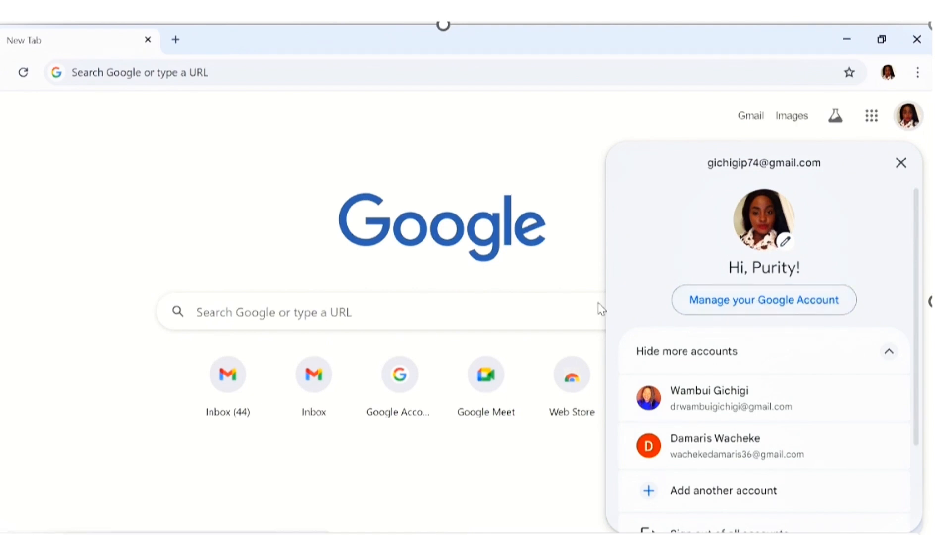
{"action": "left_click", "coordinate": [531, 155]}
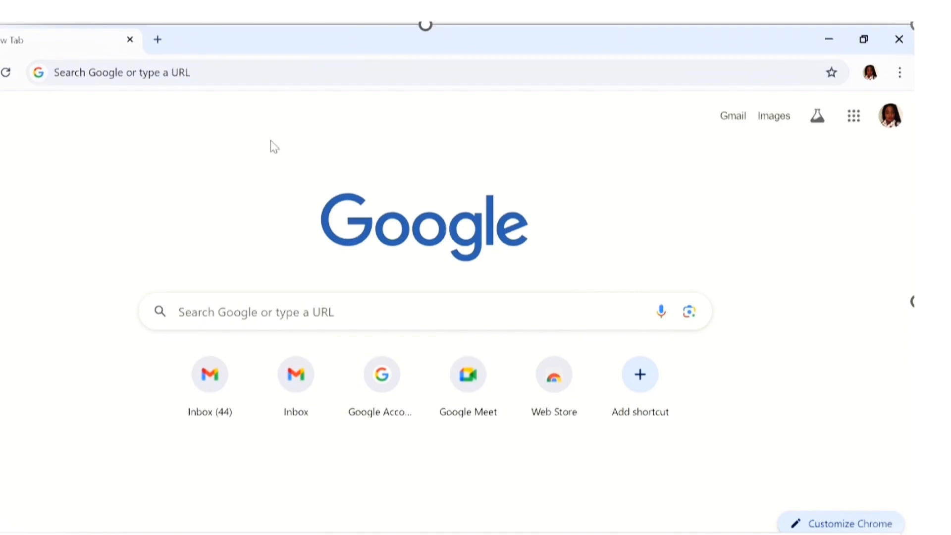
Look through the full list of Google apps available to the signed-in account.
{"action": "left_click", "coordinate": [854, 117]}
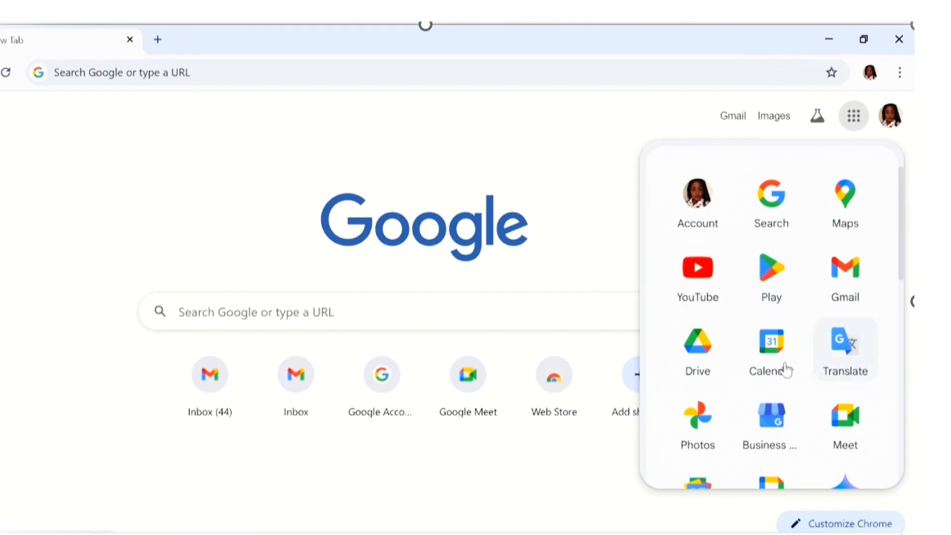
{"action": "scroll", "coordinate": [769, 279], "scroll_direction": "down", "scroll_amount": 3}
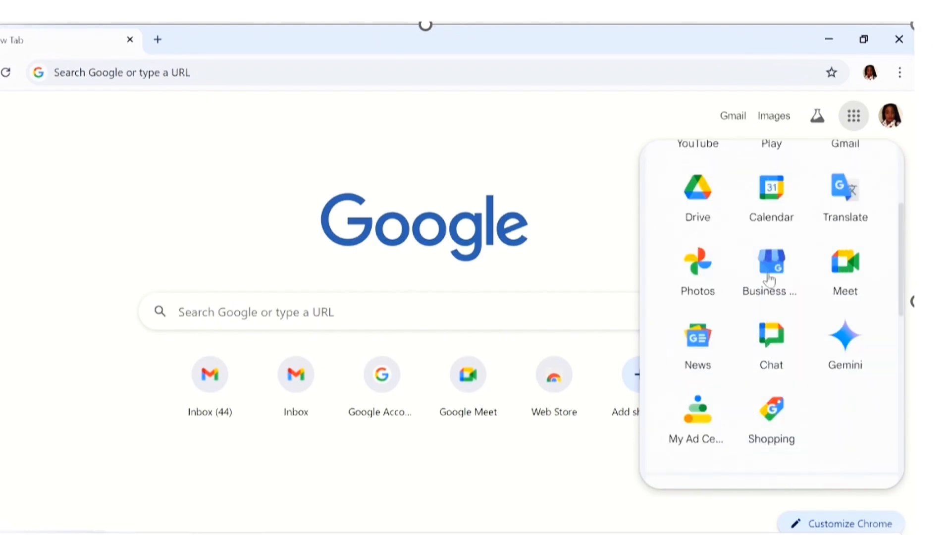
{"action": "scroll", "coordinate": [781, 378], "scroll_direction": "down", "scroll_amount": 7}
{"action": "scroll", "coordinate": [770, 396], "scroll_direction": "down", "scroll_amount": 1}
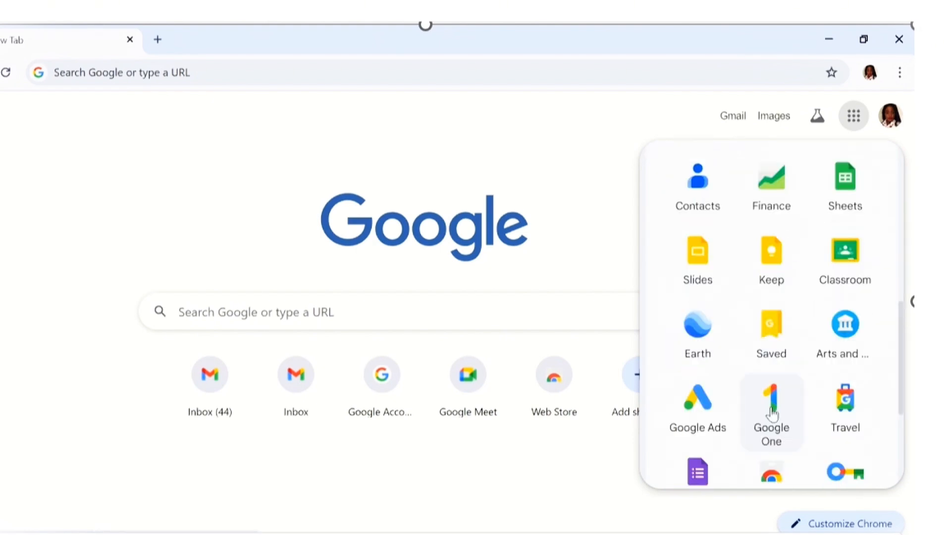
{"action": "scroll", "coordinate": [773, 413], "scroll_direction": "down", "scroll_amount": 4}
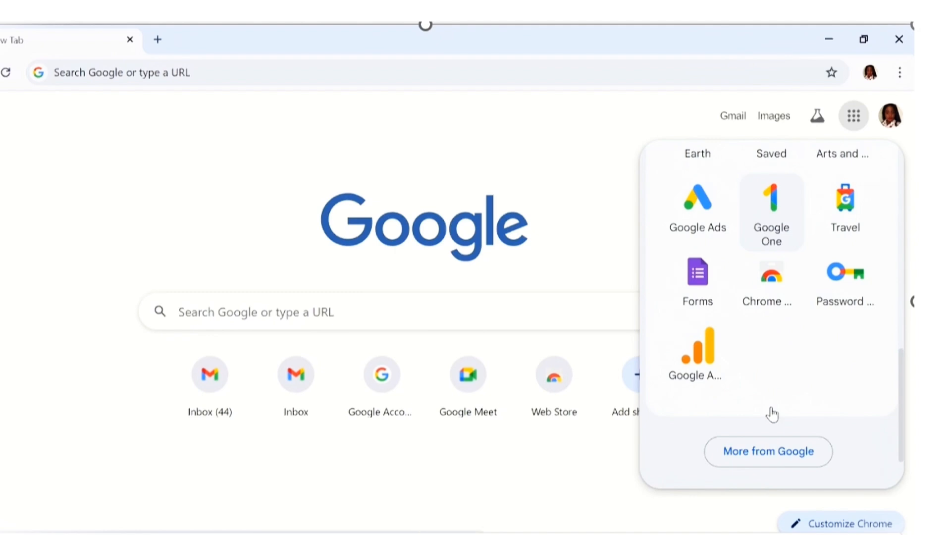
{"action": "scroll", "coordinate": [771, 386], "scroll_direction": "up", "scroll_amount": 4}
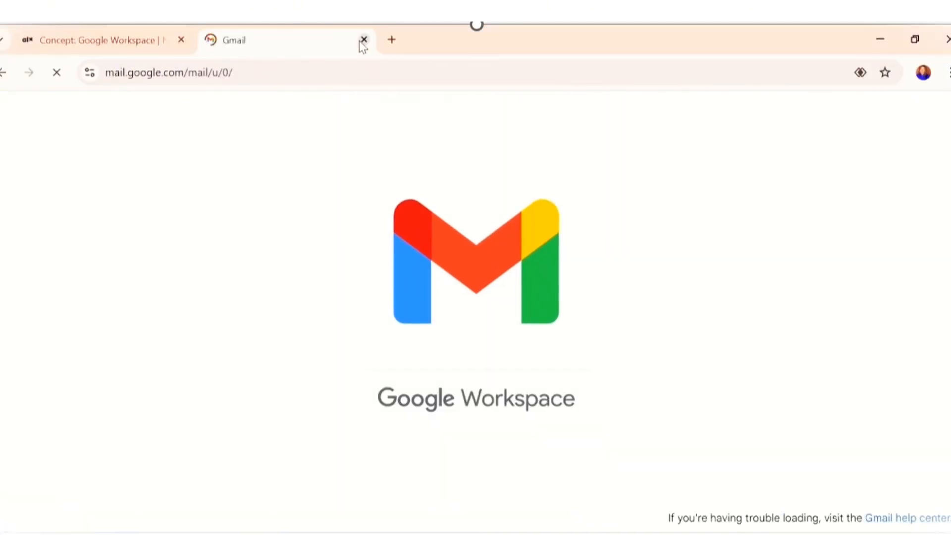
Open Gmail from the Google Account page's app list and close the leftover account page.
{"action": "left_click", "coordinate": [365, 41]}
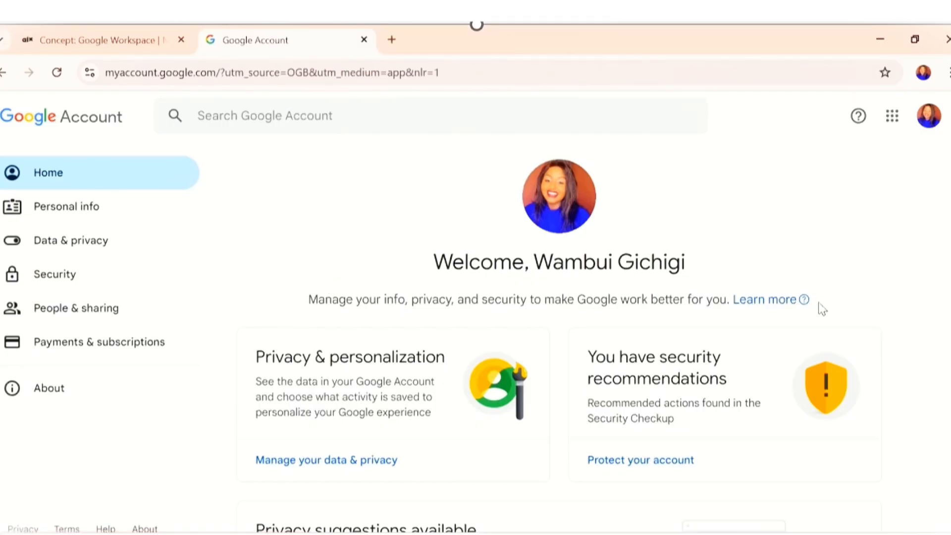
{"action": "left_click", "coordinate": [892, 116]}
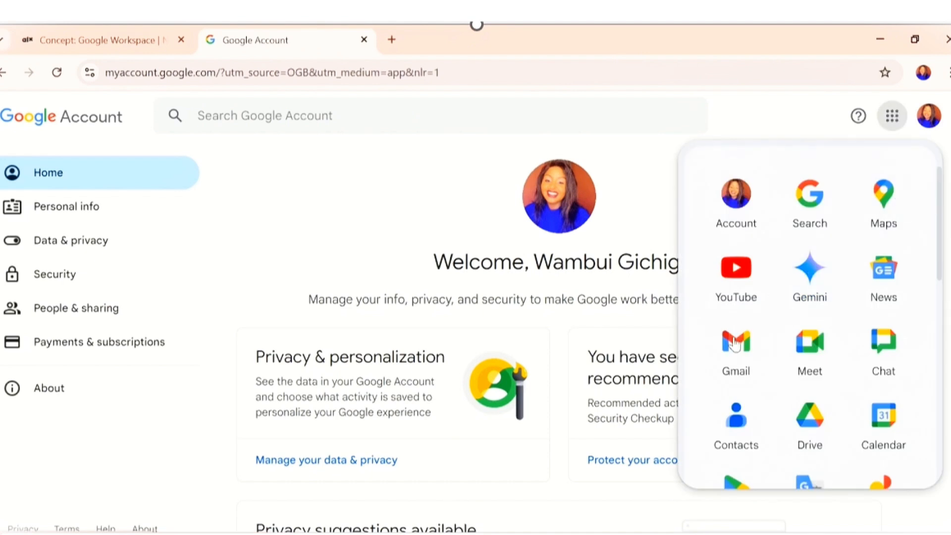
{"action": "left_click", "coordinate": [741, 367]}
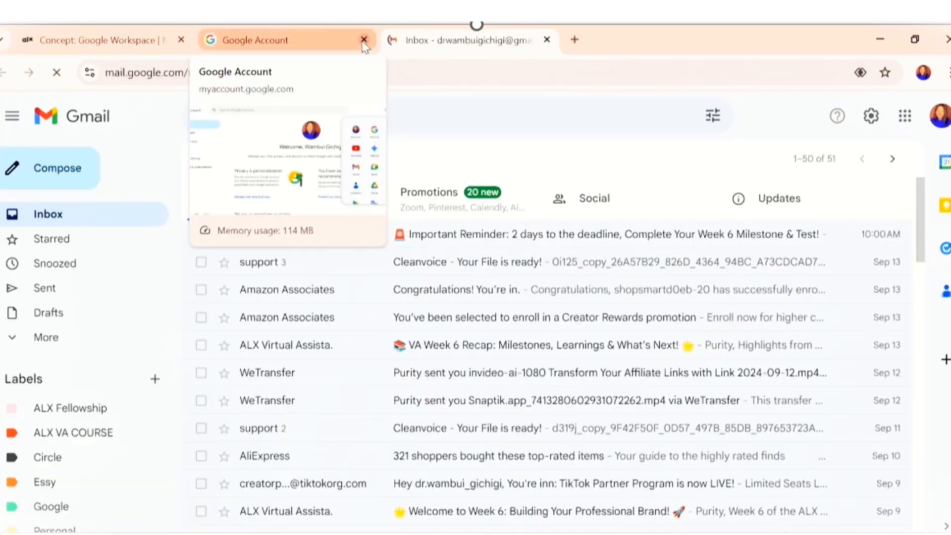
{"action": "left_click", "coordinate": [363, 39]}
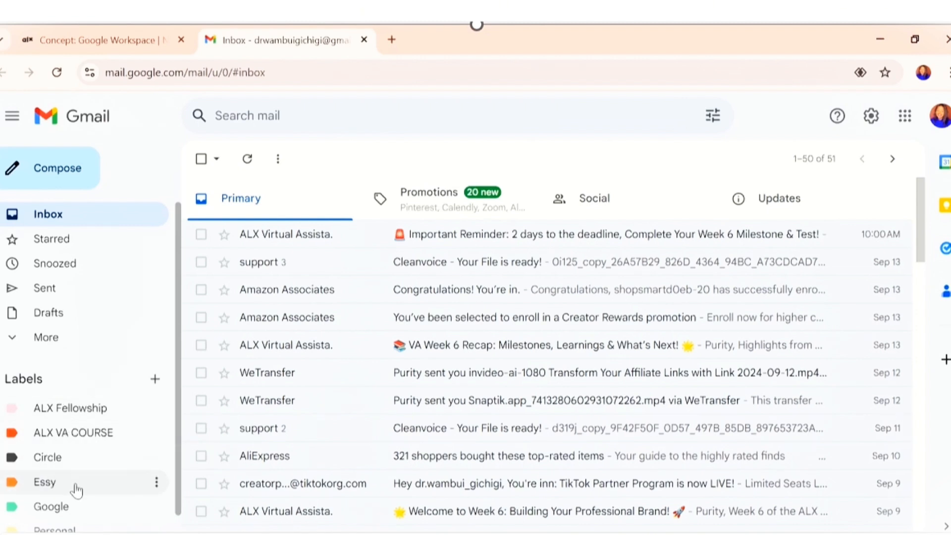
Expand the full folder list and look through the Promotions and Primary categories of the inbox.
{"action": "scroll", "coordinate": [76, 491], "scroll_direction": "down", "scroll_amount": 2}
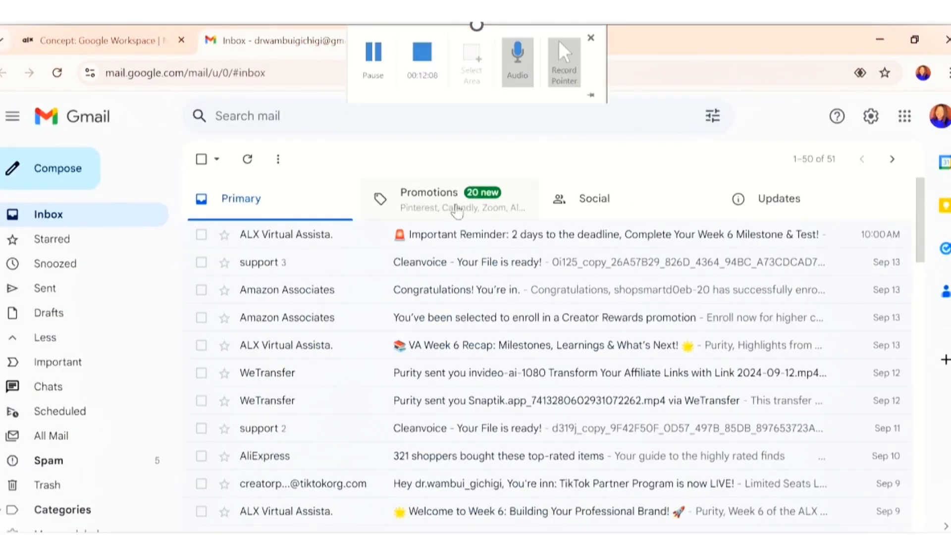
{"action": "left_click", "coordinate": [429, 198]}
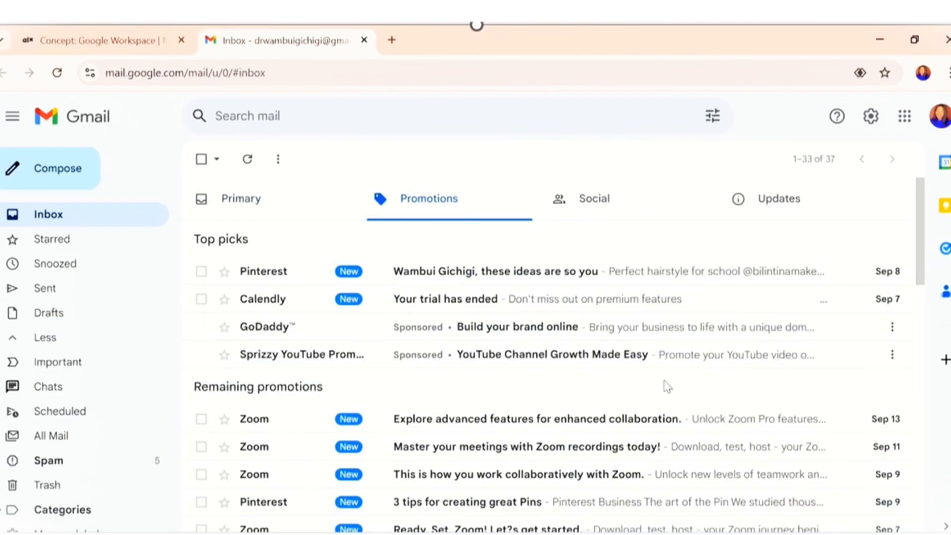
{"action": "scroll", "coordinate": [664, 385], "scroll_direction": "down", "scroll_amount": 10}
{"action": "scroll", "coordinate": [666, 385], "scroll_direction": "down", "scroll_amount": 3}
{"action": "scroll", "coordinate": [654, 376], "scroll_direction": "up", "scroll_amount": 12}
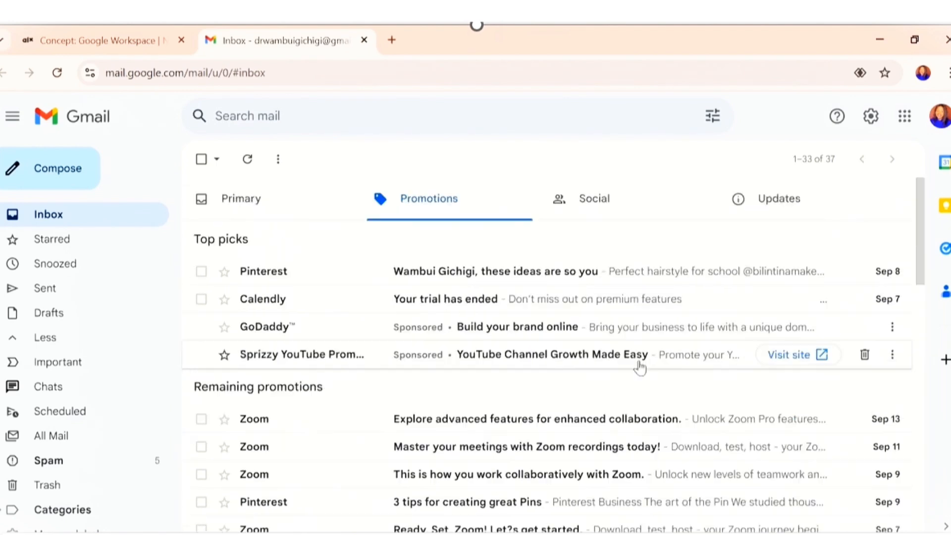
{"action": "left_click", "coordinate": [266, 206]}
{"action": "scroll", "coordinate": [599, 377], "scroll_direction": "down", "scroll_amount": 10}
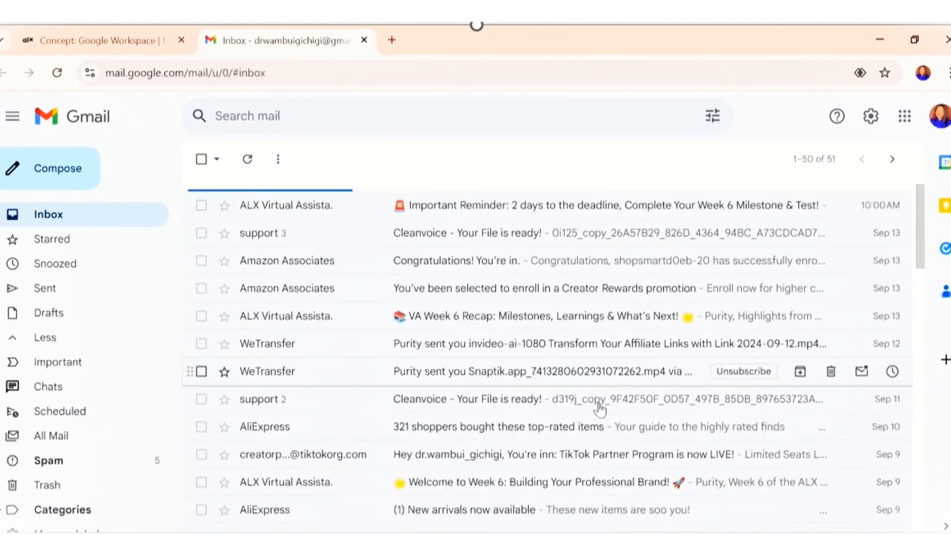
{"action": "scroll", "coordinate": [600, 408], "scroll_direction": "down", "scroll_amount": 5}
{"action": "scroll", "coordinate": [600, 409], "scroll_direction": "up", "scroll_amount": 15}
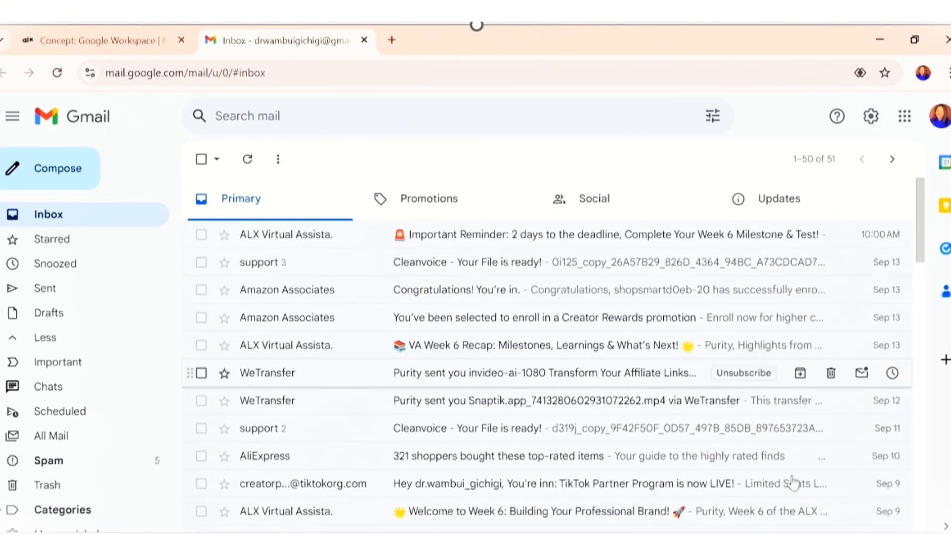
{"action": "left_click", "coordinate": [440, 189]}
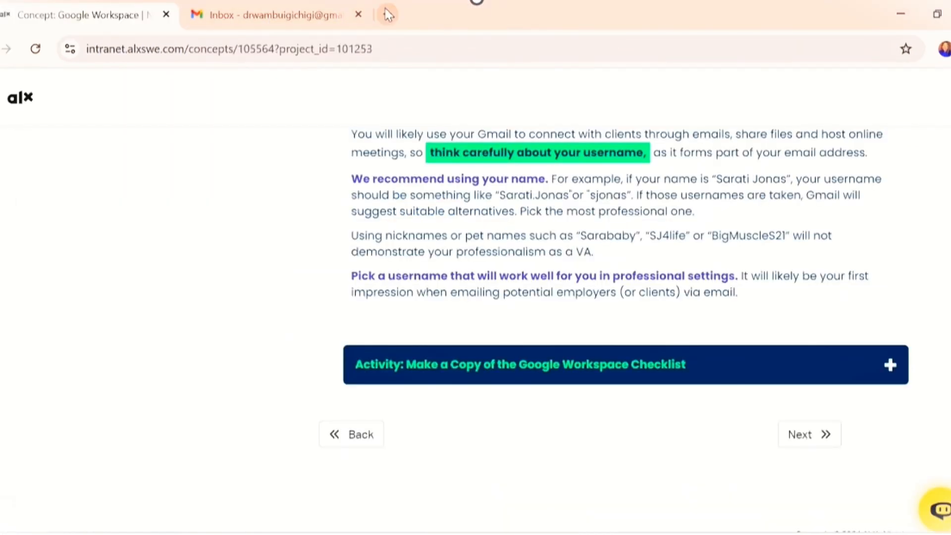
Open a new browser tab and bring up the Google apps list from it.
{"action": "left_click", "coordinate": [392, 40]}
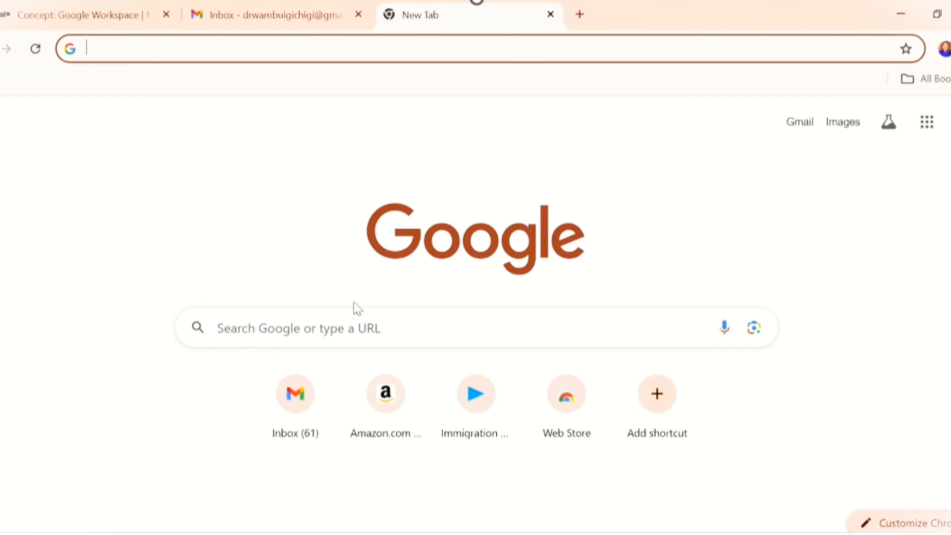
{"action": "left_click", "coordinate": [947, 122]}
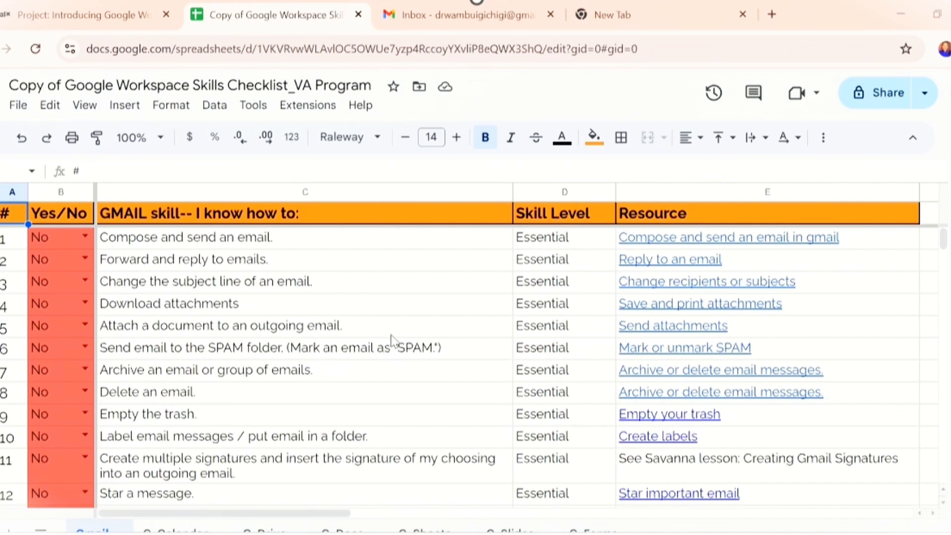
Mark the skills "Compose and send an email" and "Forward and reply to emails" as Yes in the Gmail checklist.
{"action": "left_click", "coordinate": [86, 238]}
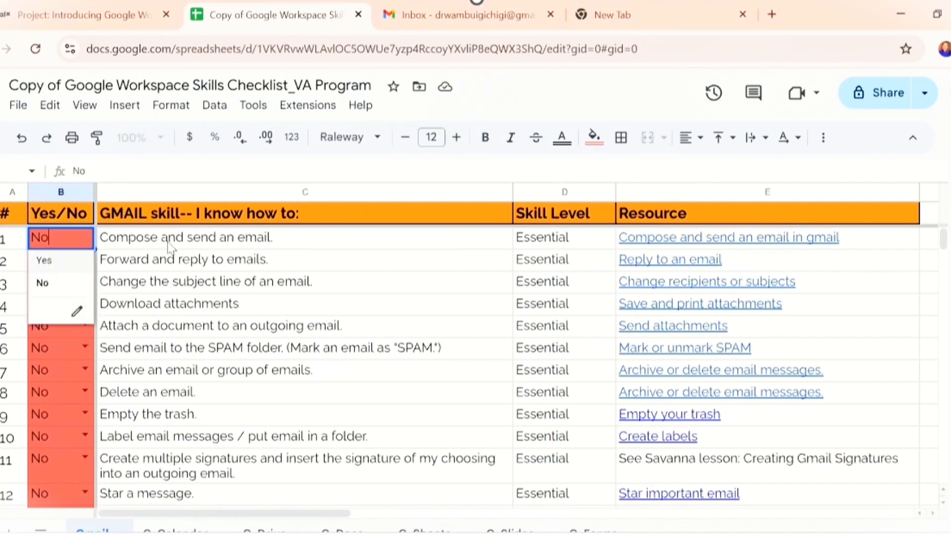
{"action": "left_click", "coordinate": [47, 260]}
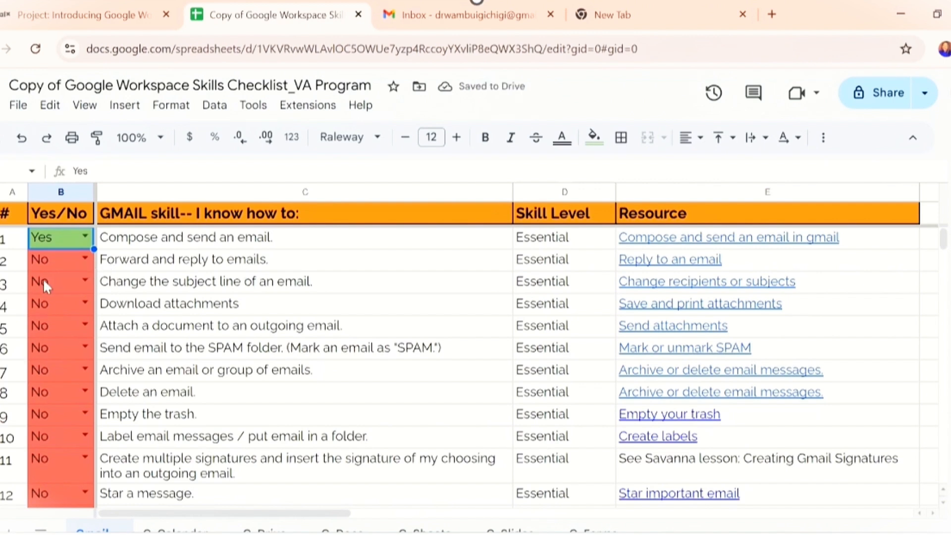
{"action": "left_click", "coordinate": [84, 259]}
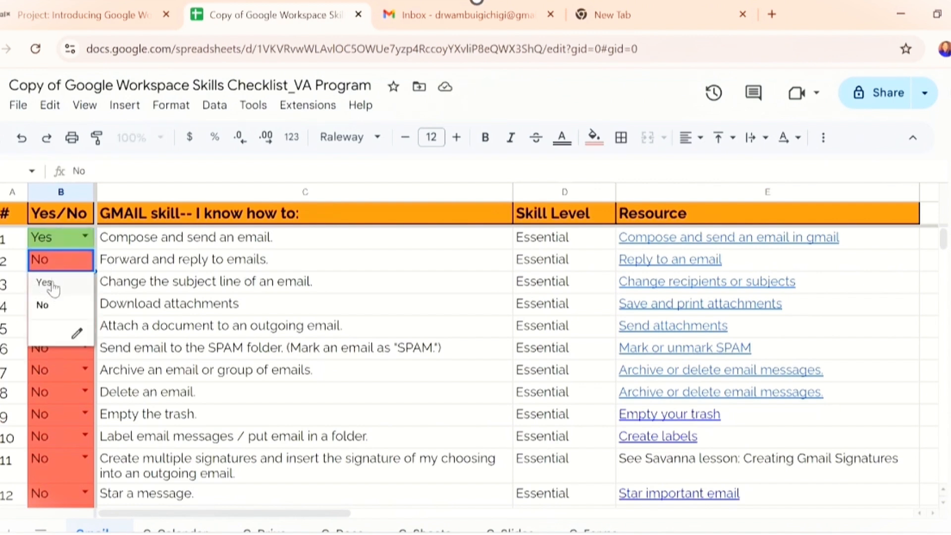
{"action": "left_click", "coordinate": [51, 286]}
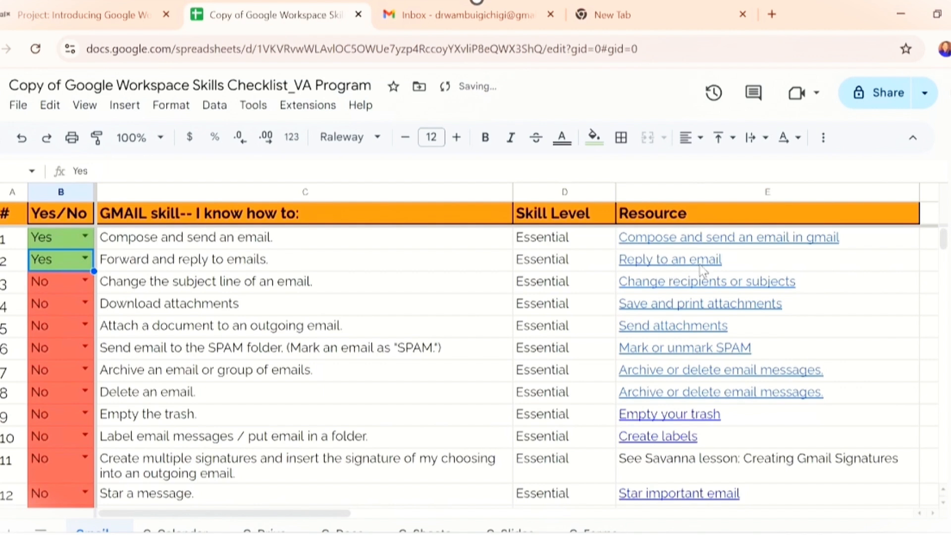
{"action": "mouse_move", "coordinate": [664, 261]}
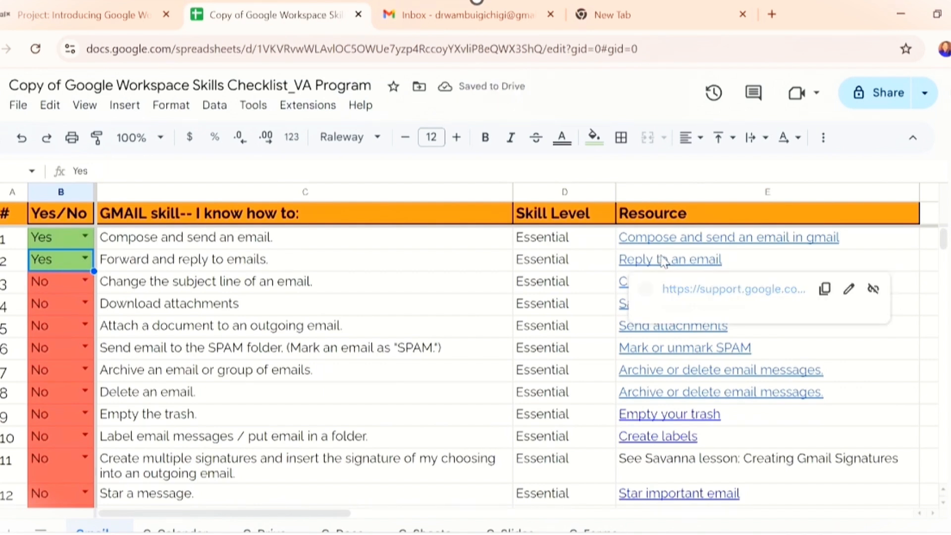
Set the first two Gmail skills in the checklist back to No.
{"action": "left_click", "coordinate": [85, 259]}
{"action": "left_click", "coordinate": [43, 306]}
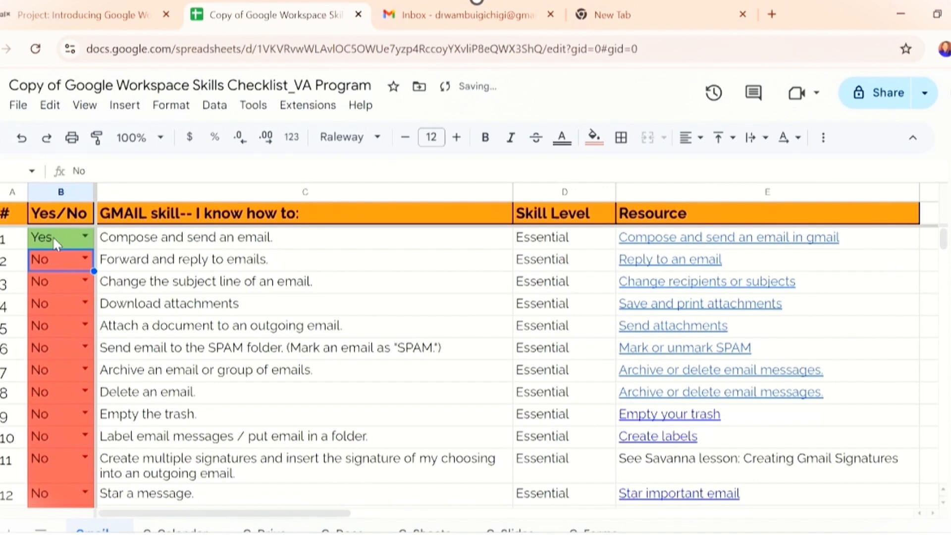
{"action": "left_click", "coordinate": [53, 236]}
{"action": "left_click", "coordinate": [85, 237]}
{"action": "left_click", "coordinate": [43, 283]}
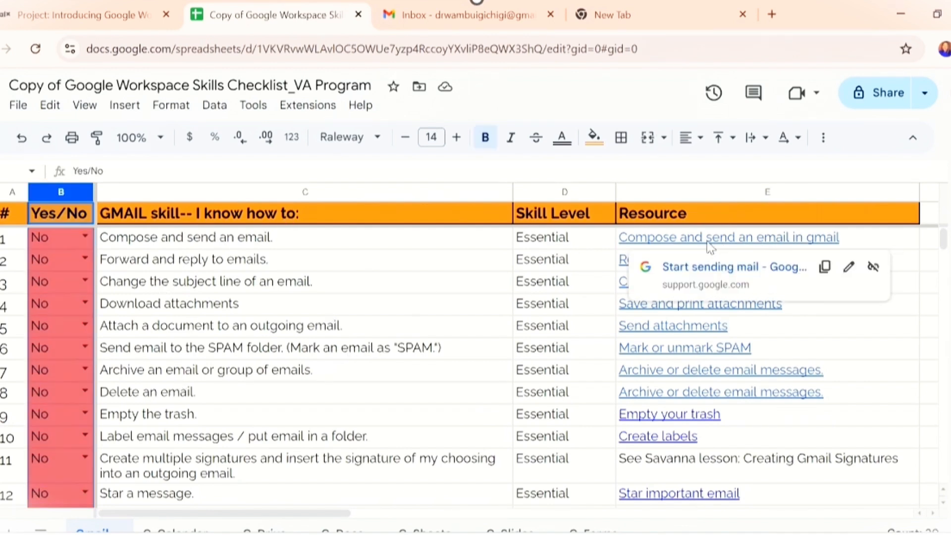
Open the "Compose and send an email in gmail" resource, read through its instructions, and return to the checklist.
{"action": "left_click", "coordinate": [711, 244]}
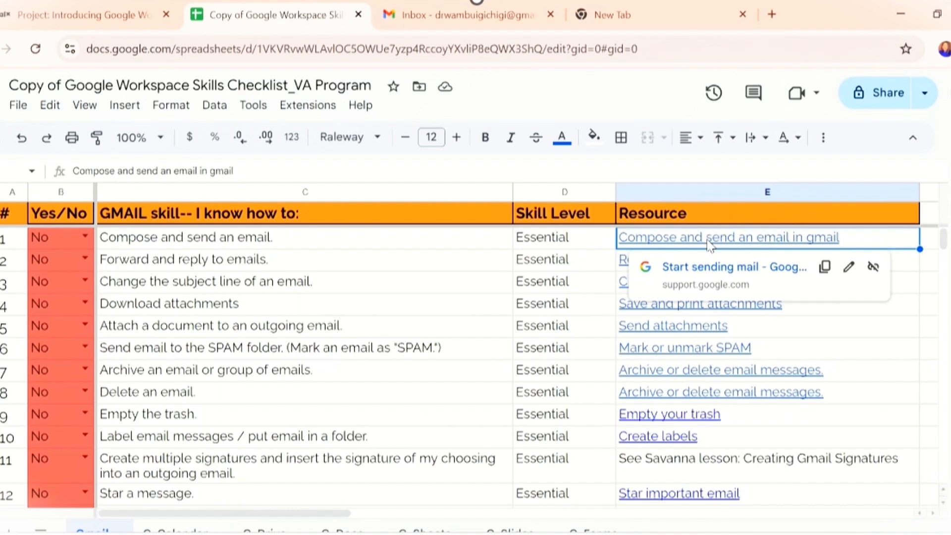
{"action": "left_click", "coordinate": [732, 272]}
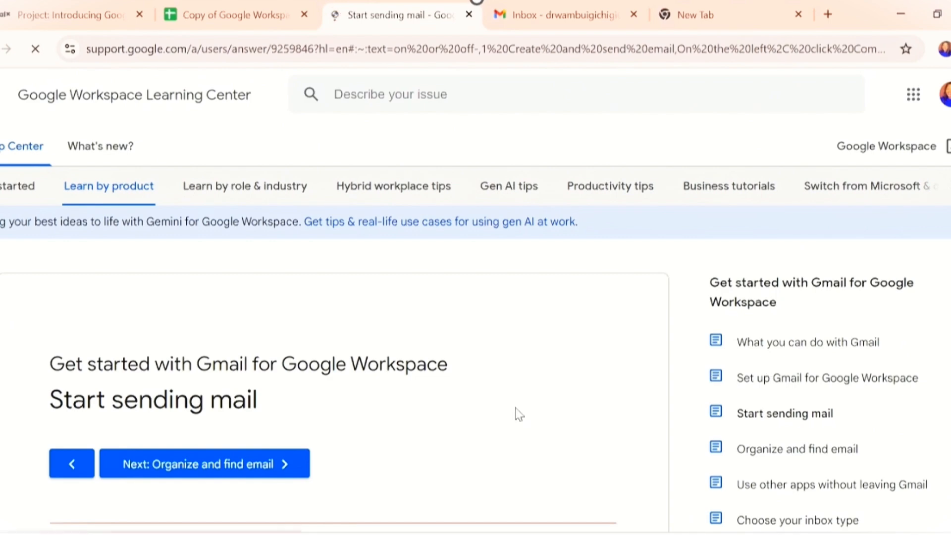
{"action": "scroll", "coordinate": [500, 416], "scroll_direction": "down", "scroll_amount": 8}
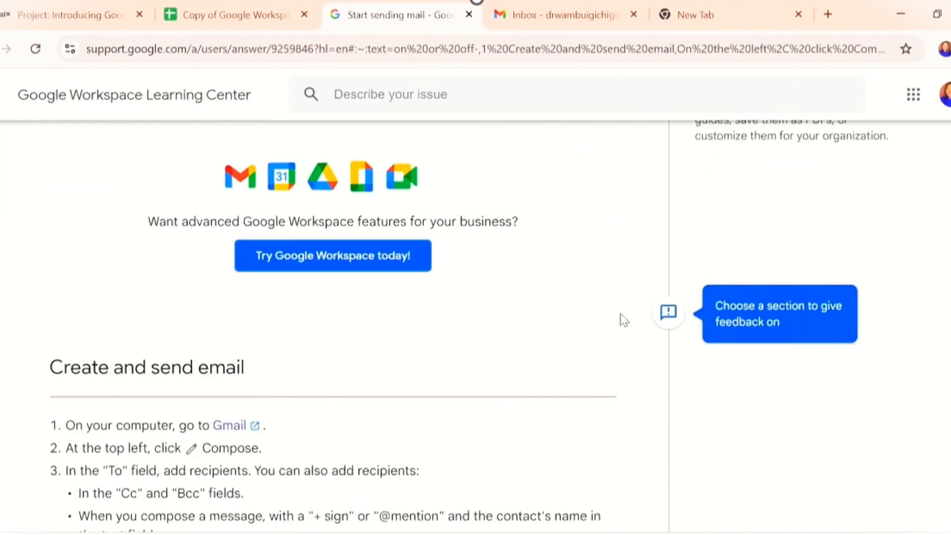
{"action": "scroll", "coordinate": [481, 311], "scroll_direction": "down", "scroll_amount": 10}
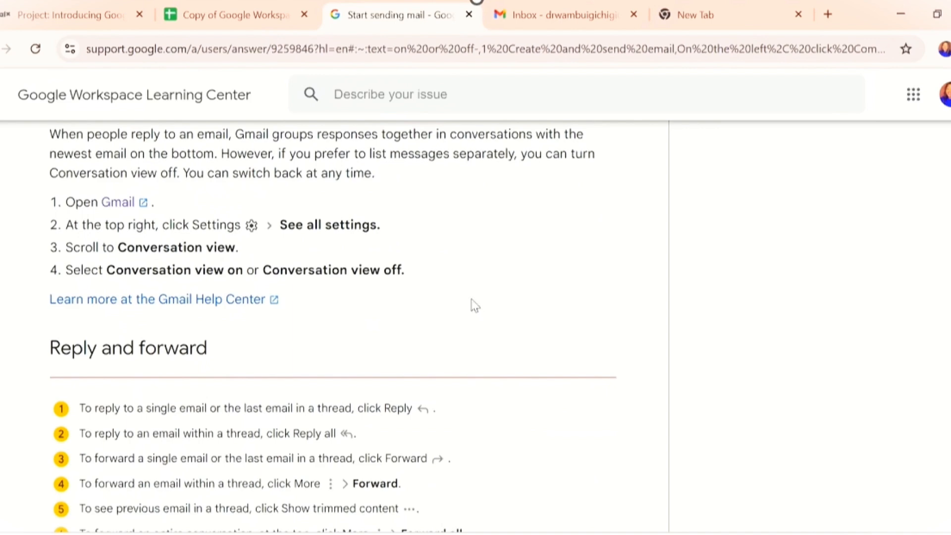
{"action": "scroll", "coordinate": [238, 195], "scroll_direction": "up", "scroll_amount": 8}
{"action": "left_click", "coordinate": [261, 20]}
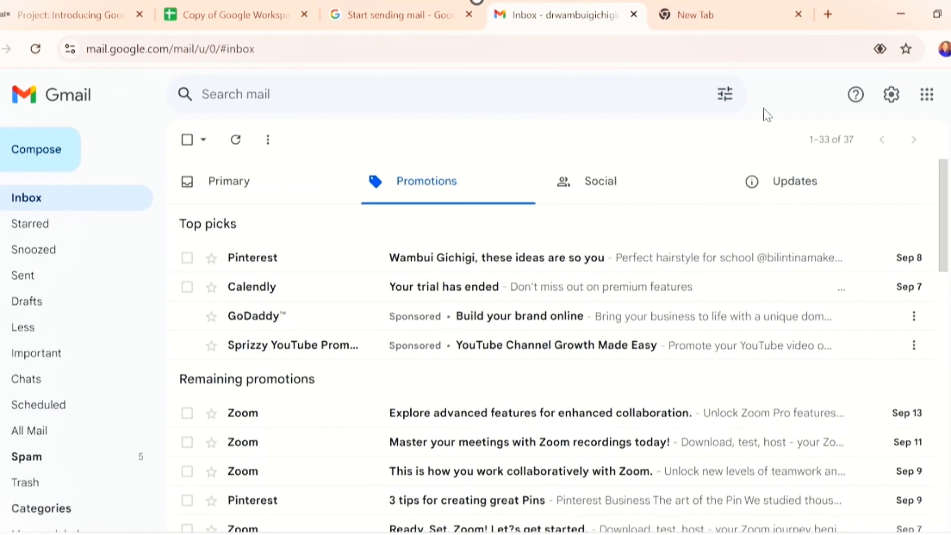
Show the Primary inbox, start a new message, and add the first suggested contact for "gi" as recipient.
{"action": "left_click", "coordinate": [234, 183]}
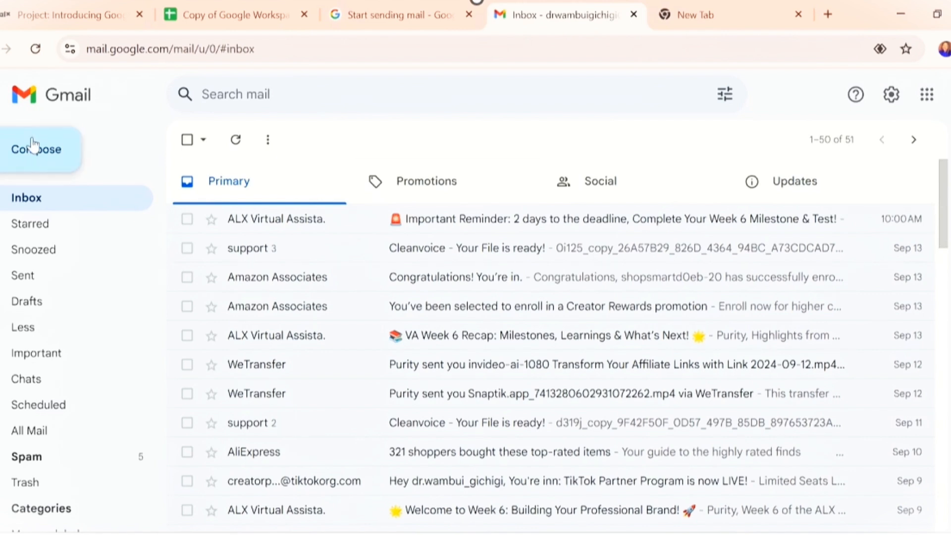
{"action": "left_click", "coordinate": [17, 153]}
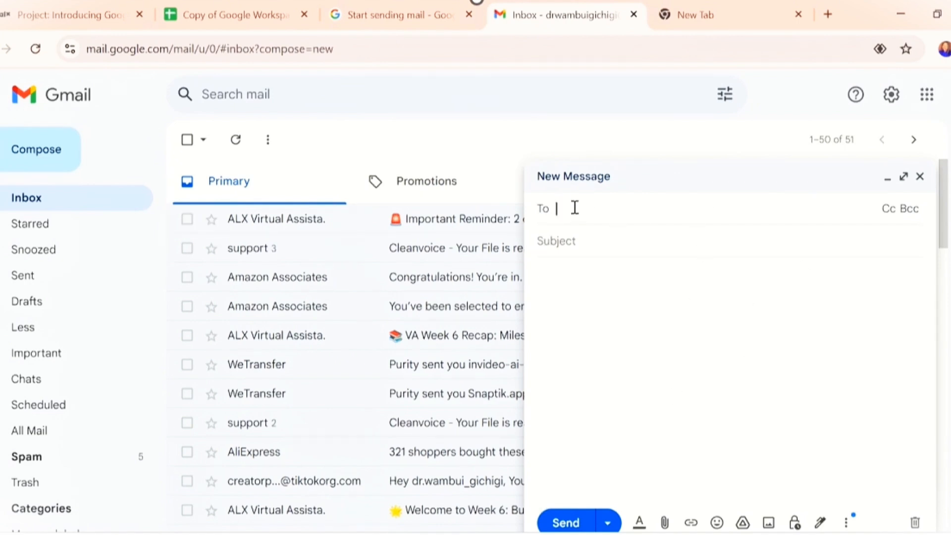
{"action": "type", "text": "gi"}
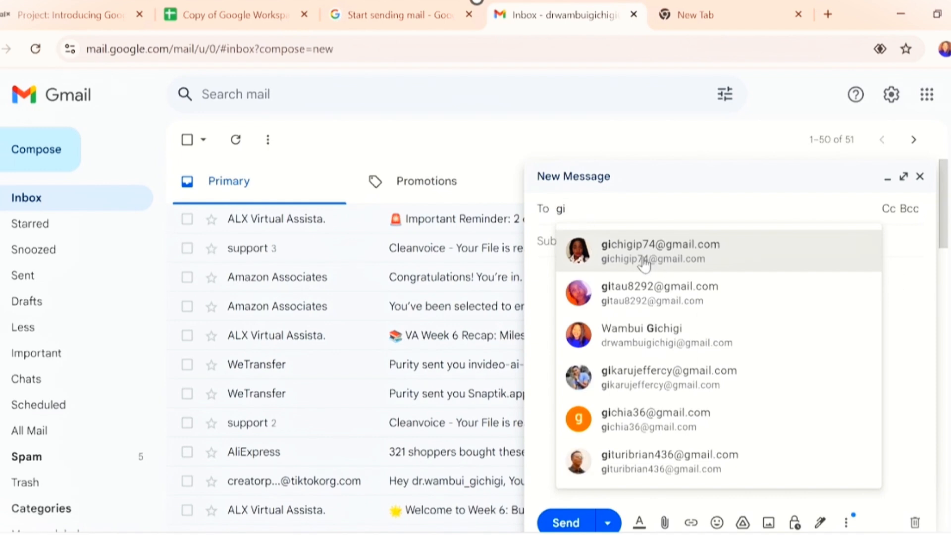
{"action": "mouse_move", "coordinate": [643, 265]}
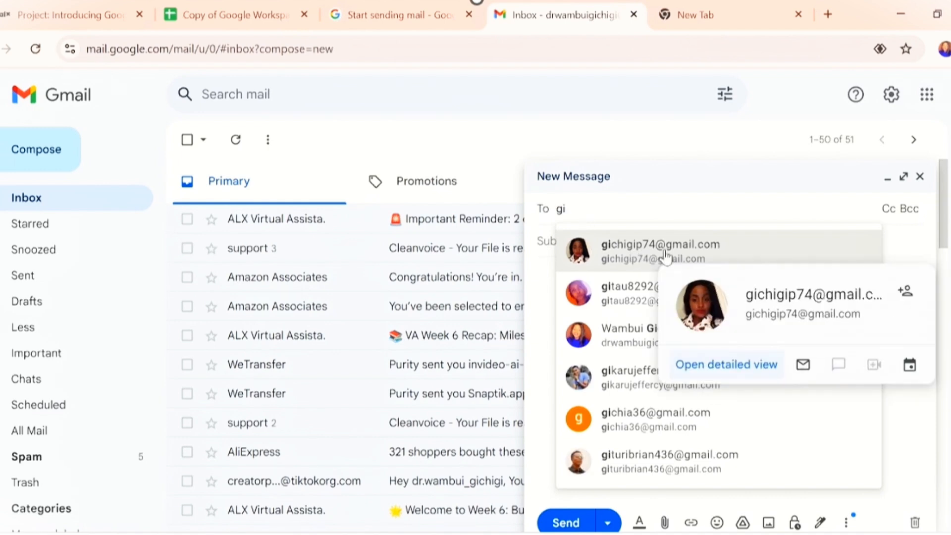
{"action": "left_click", "coordinate": [664, 256]}
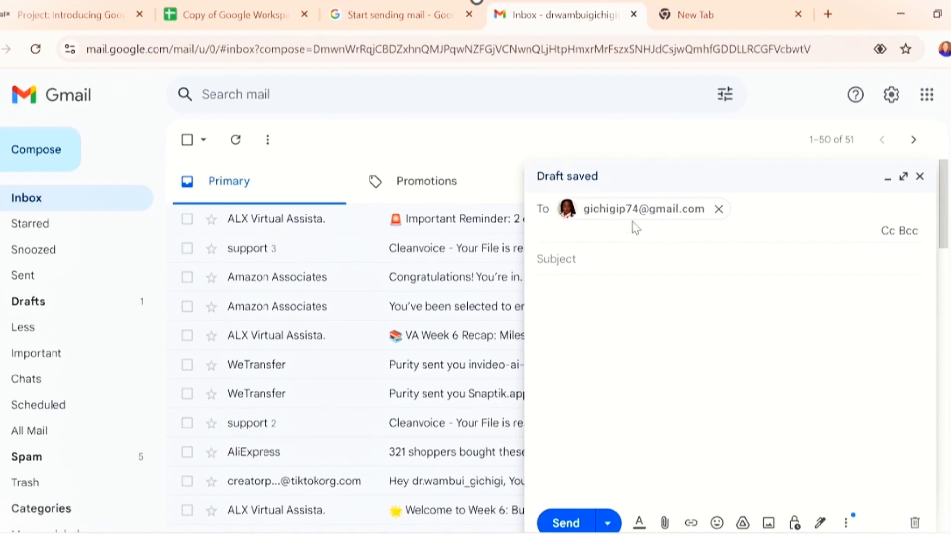
Add a second recipient to the new message from the contacts suggested for "g".
{"action": "mouse_move", "coordinate": [696, 218]}
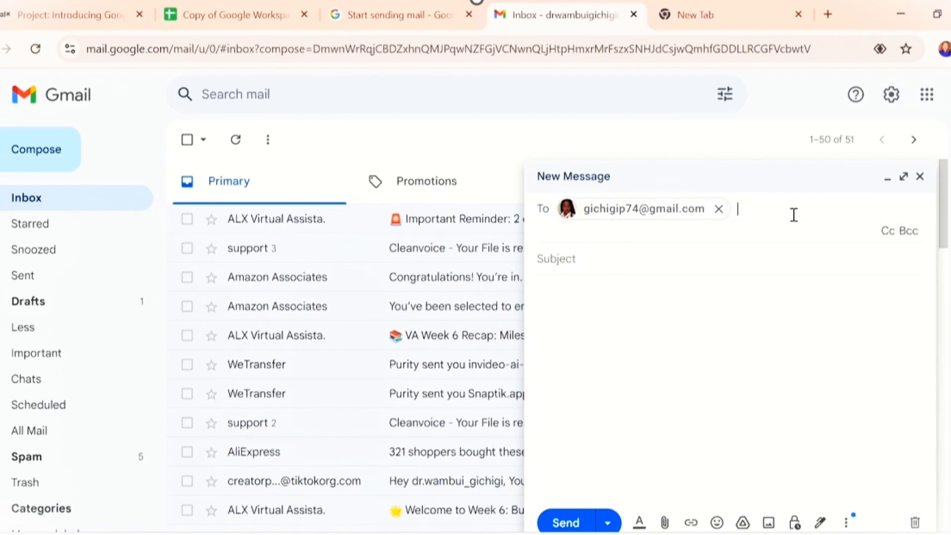
{"action": "type", "text": "gg"}
{"action": "key", "text": "BackSpace"}
{"action": "key", "text": "BackSpace"}
{"action": "type", "text": "ge"}
{"action": "key", "text": "BackSpace"}
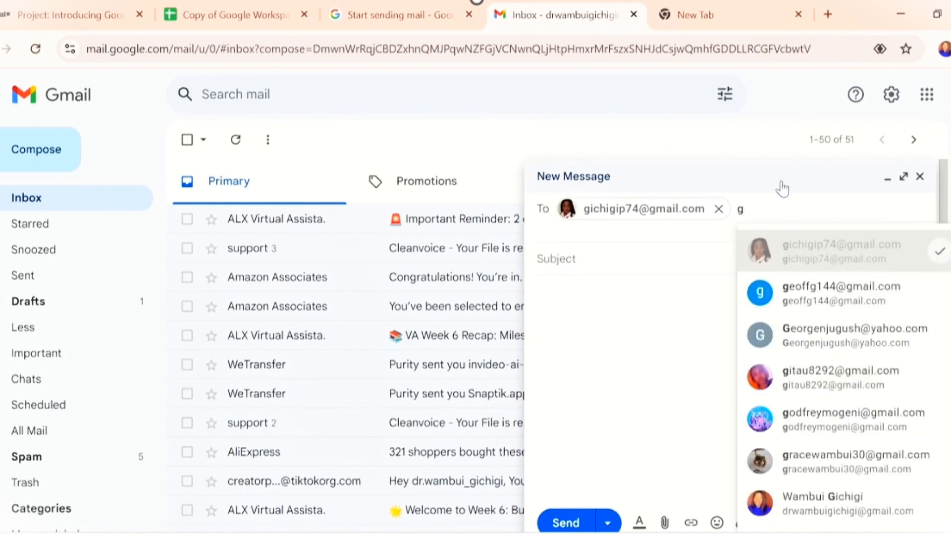
{"action": "left_click", "coordinate": [833, 287]}
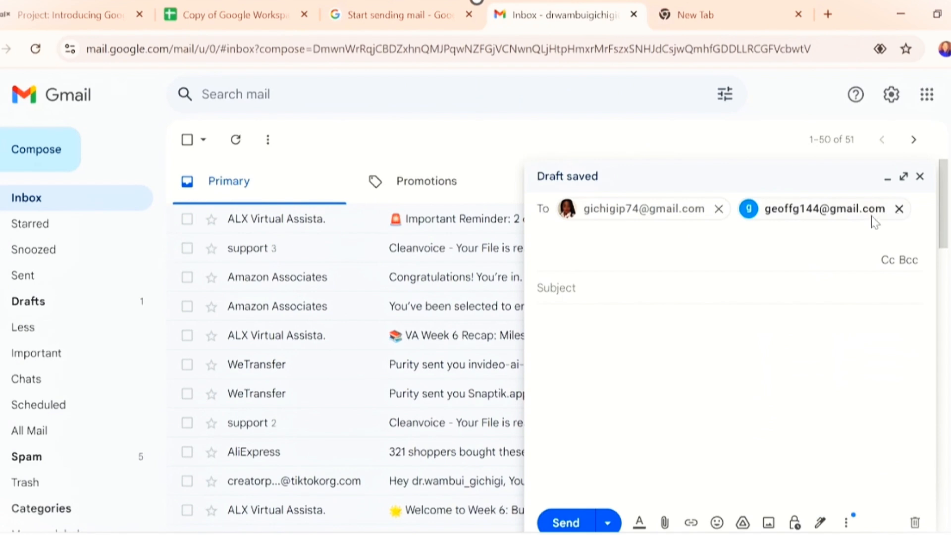
Add the first contact suggested for "f" as a third recipient and remove that recipient again.
{"action": "type", "text": "fff"}
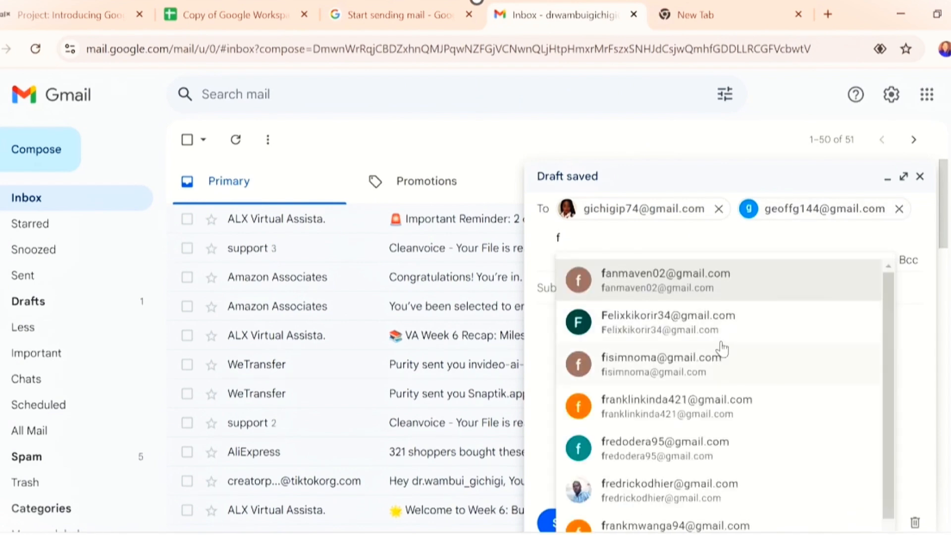
{"action": "left_click", "coordinate": [703, 288]}
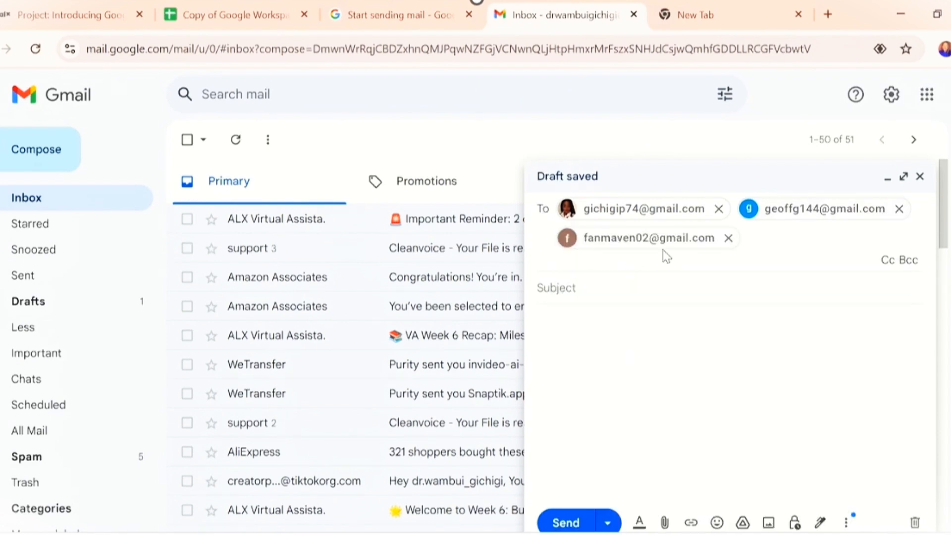
{"action": "left_click", "coordinate": [728, 238]}
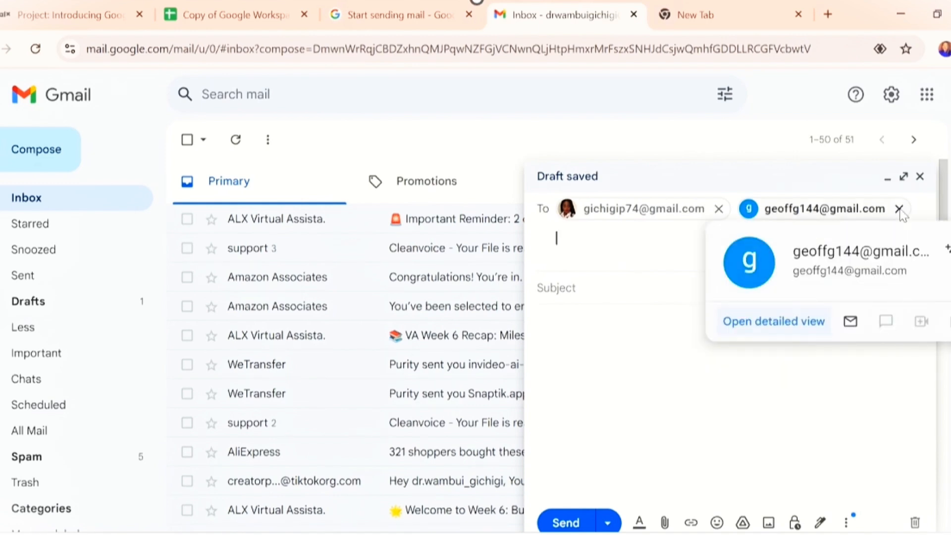
Remove the second recipient from the new message and set its subject to "follow up on the water project".
{"action": "left_click", "coordinate": [899, 211]}
{"action": "left_click", "coordinate": [558, 319]}
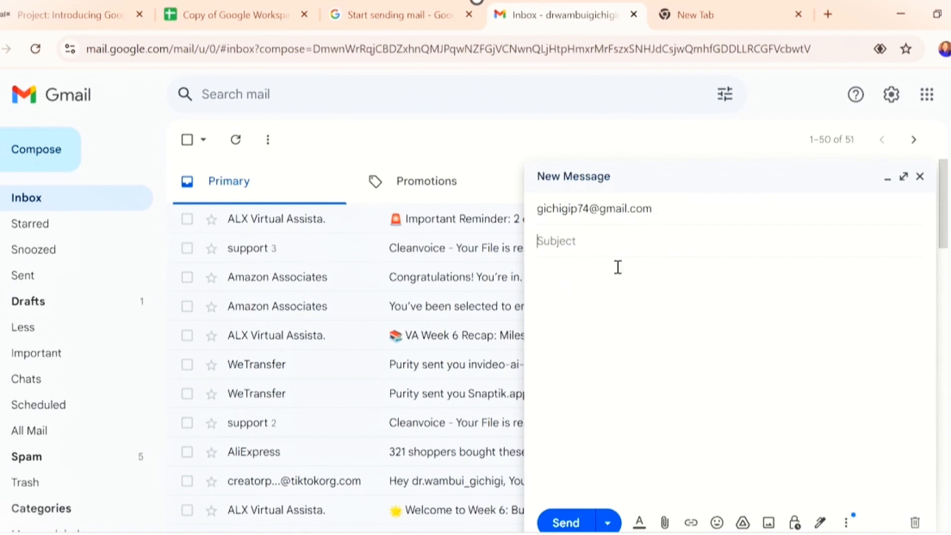
{"action": "type", "text": "follow up on the"}
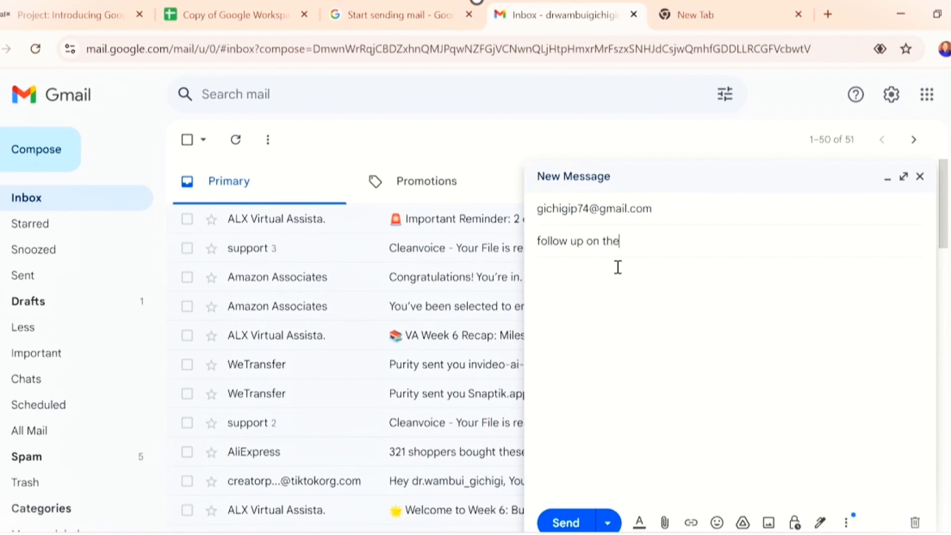
{"action": "type", "text": " water project"}
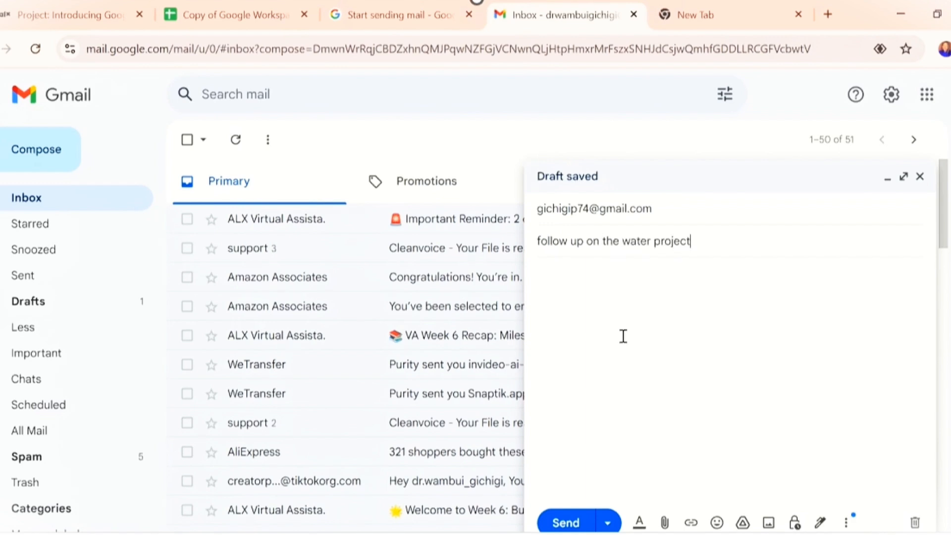
Write "hey, jjjj" as the message body and attach the "Affiliate Digital Marketing Youtube Thumbnail" file from Downloads.
{"action": "left_click", "coordinate": [641, 298]}
{"action": "type", "text": "jjjj"}
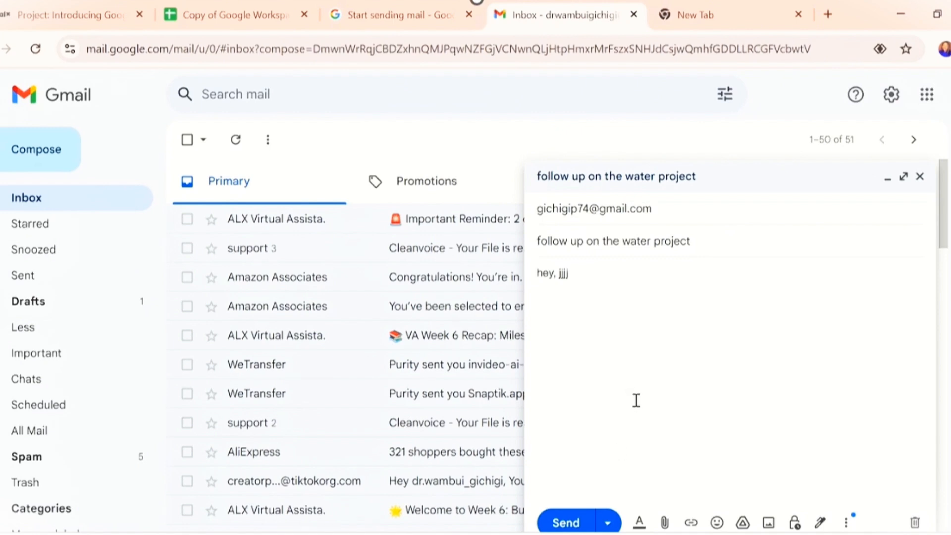
{"action": "left_click", "coordinate": [664, 522]}
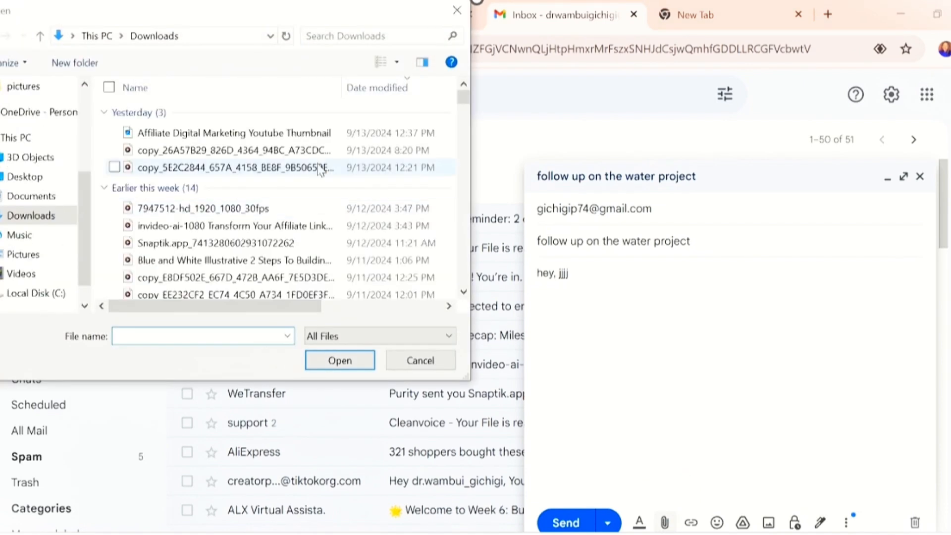
{"action": "scroll", "coordinate": [268, 218], "scroll_direction": "down", "scroll_amount": 2}
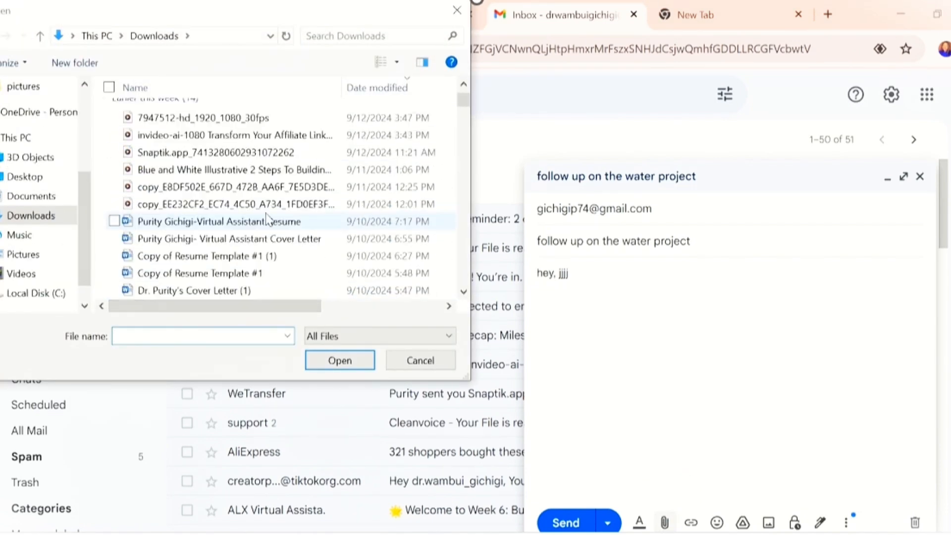
{"action": "scroll", "coordinate": [267, 218], "scroll_direction": "up", "scroll_amount": 3}
{"action": "left_click", "coordinate": [148, 151]}
{"action": "left_click", "coordinate": [340, 360]}
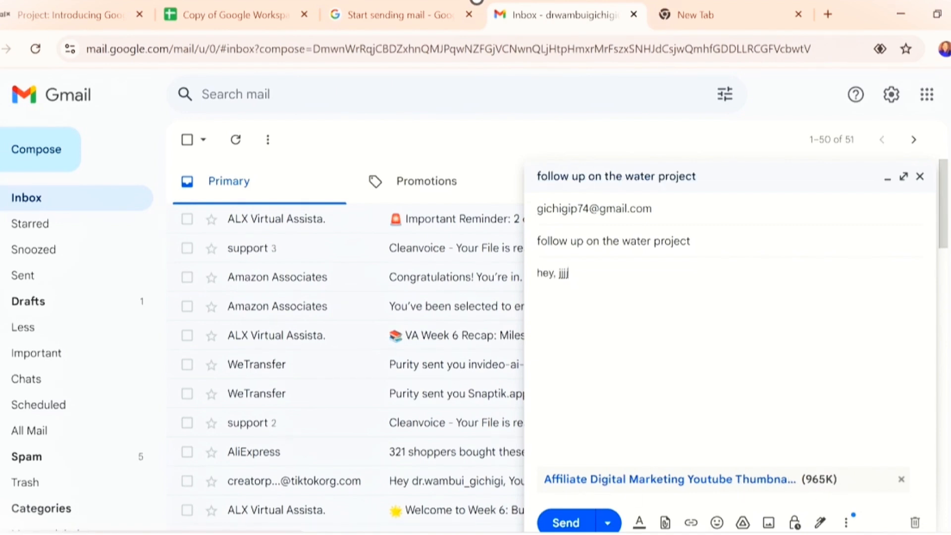
Show the emoji picker and the additional message options, including the available labels, without applying any.
{"action": "left_click", "coordinate": [717, 524]}
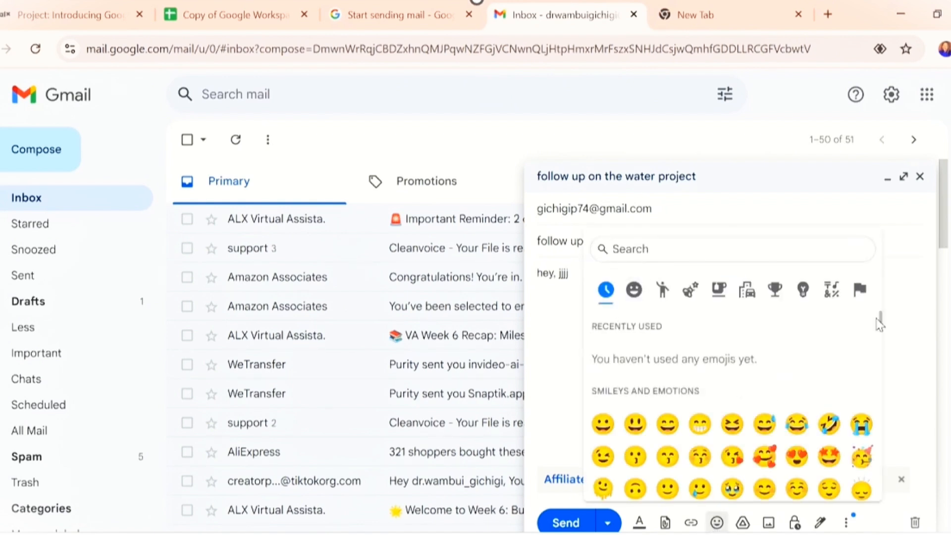
{"action": "left_click", "coordinate": [915, 332]}
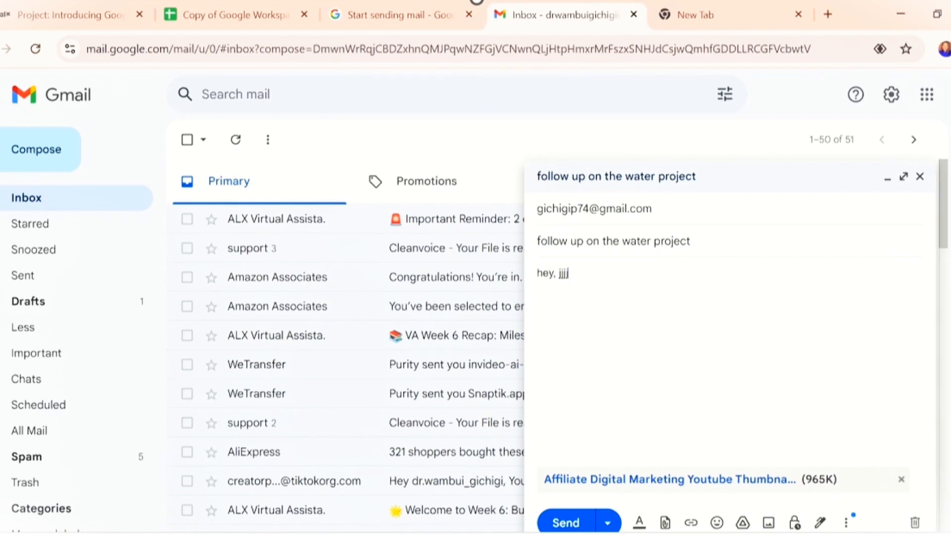
{"action": "left_click", "coordinate": [846, 523]}
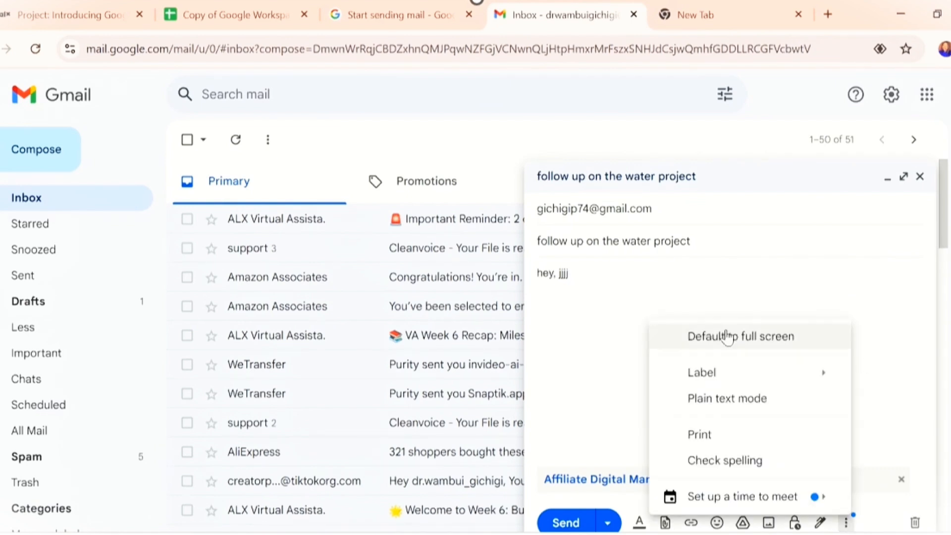
{"action": "left_click", "coordinate": [569, 314]}
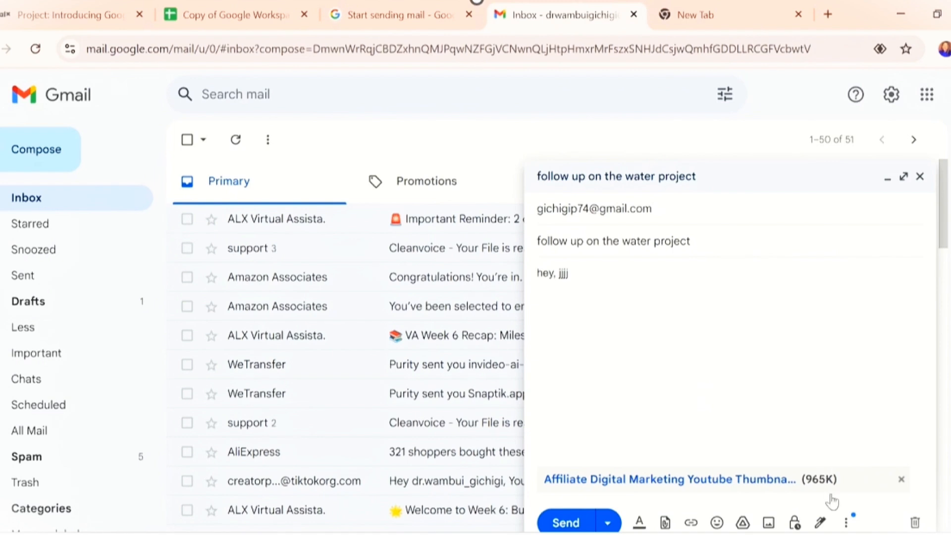
{"action": "left_click", "coordinate": [846, 523]}
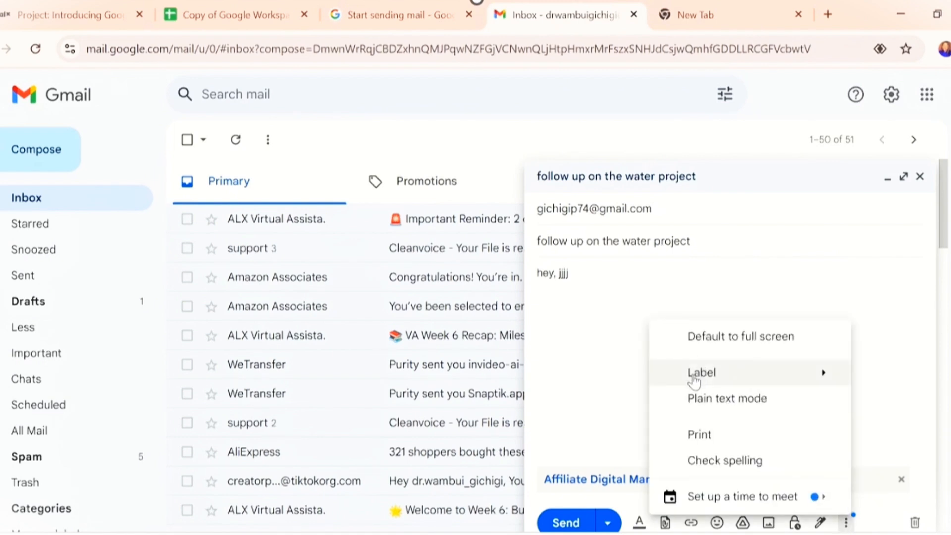
{"action": "mouse_move", "coordinate": [693, 385]}
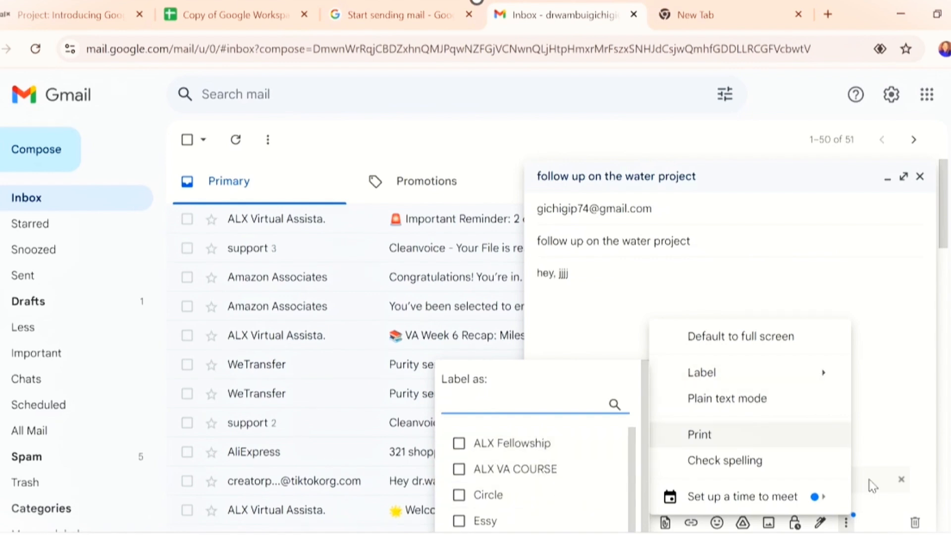
{"action": "left_click", "coordinate": [889, 394]}
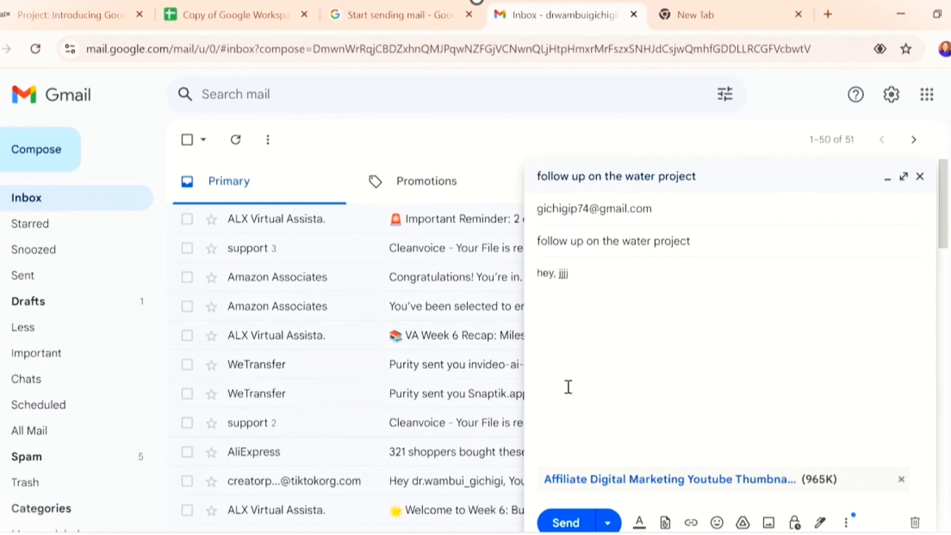
Show the text formatting options for the message and send it.
{"action": "left_click", "coordinate": [638, 524]}
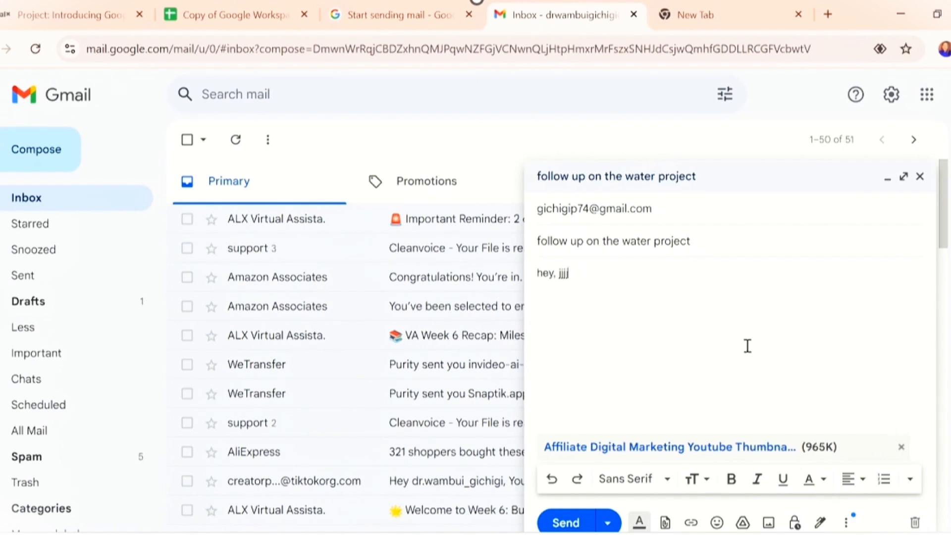
{"action": "left_click", "coordinate": [564, 524]}
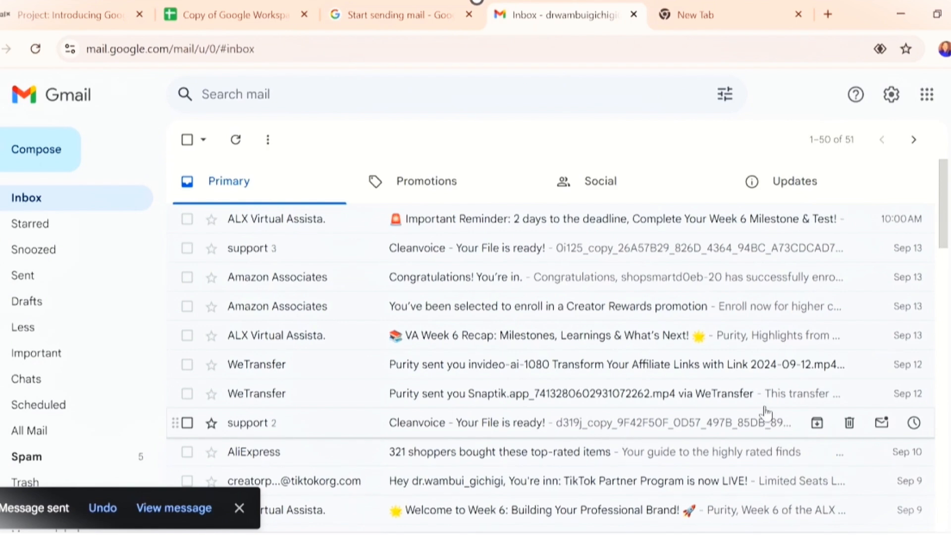
Check the next skill in the Google Workspace checklist, return to Gmail, and open the "Screenshots" email in the inbox.
{"action": "left_click", "coordinate": [235, 14]}
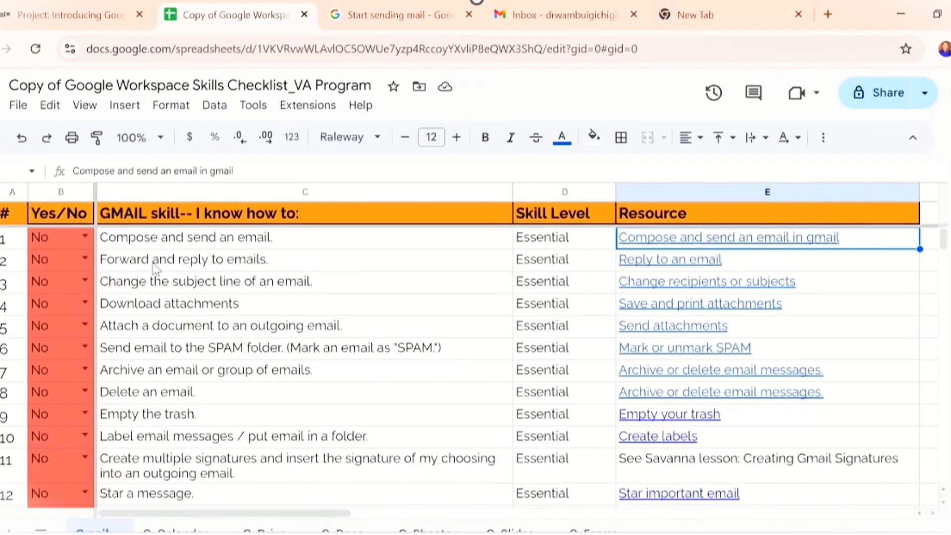
{"action": "left_click", "coordinate": [538, 9]}
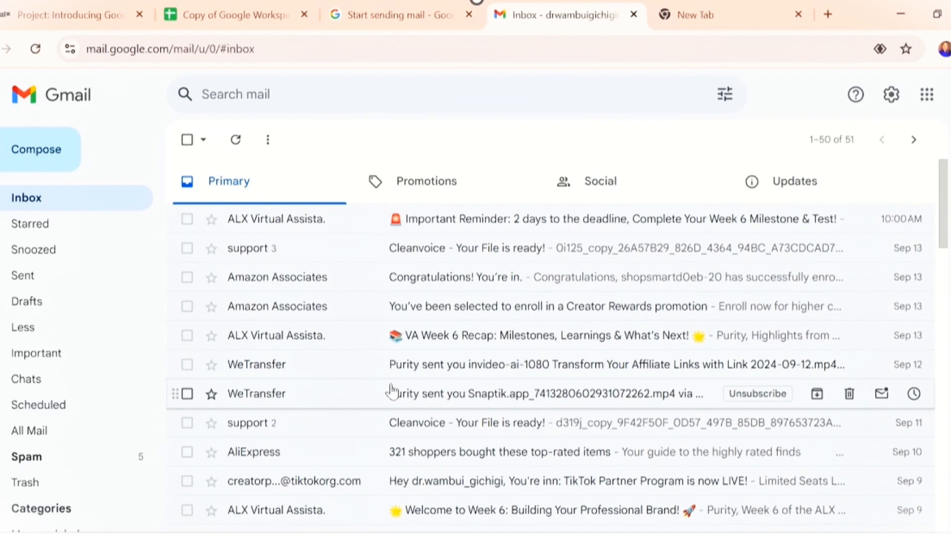
{"action": "scroll", "coordinate": [392, 393], "scroll_direction": "down", "scroll_amount": 15}
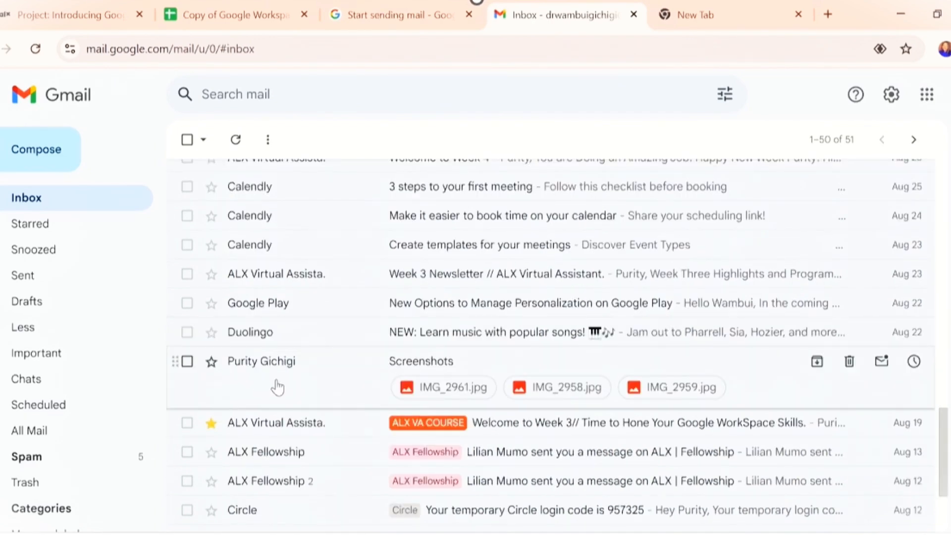
{"action": "left_click", "coordinate": [283, 387]}
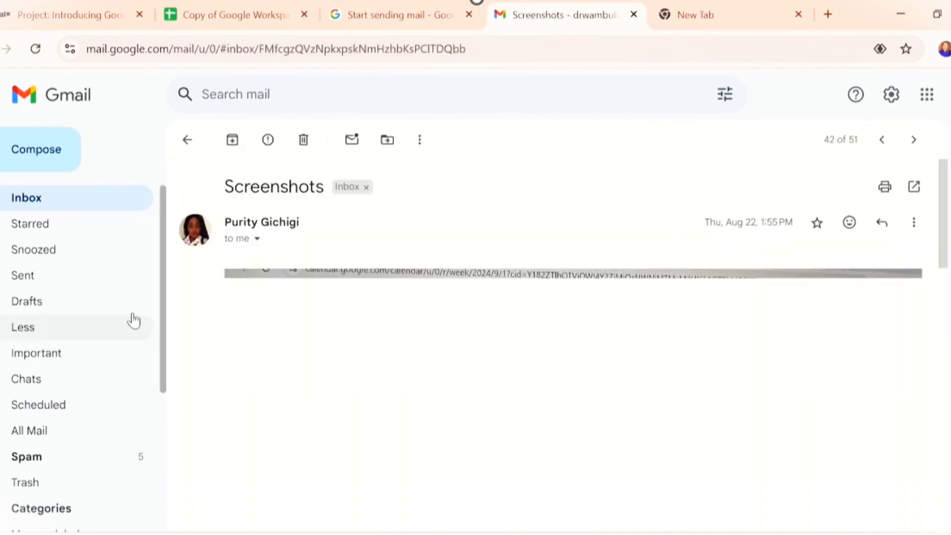
Look through the calendar images in the "Screenshots" email down to its reply and forward options.
{"action": "scroll", "coordinate": [560, 397], "scroll_direction": "down", "scroll_amount": 5}
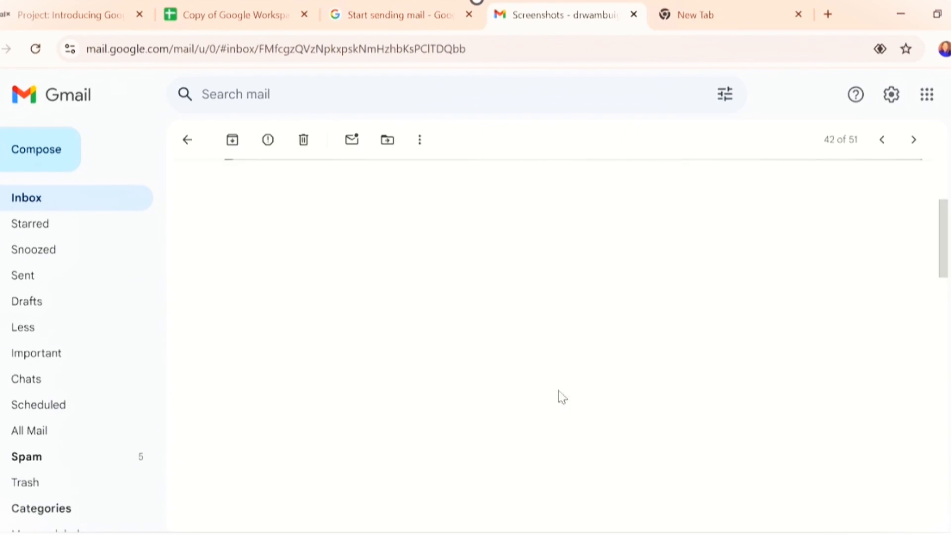
{"action": "scroll", "coordinate": [589, 417], "scroll_direction": "down", "scroll_amount": 3}
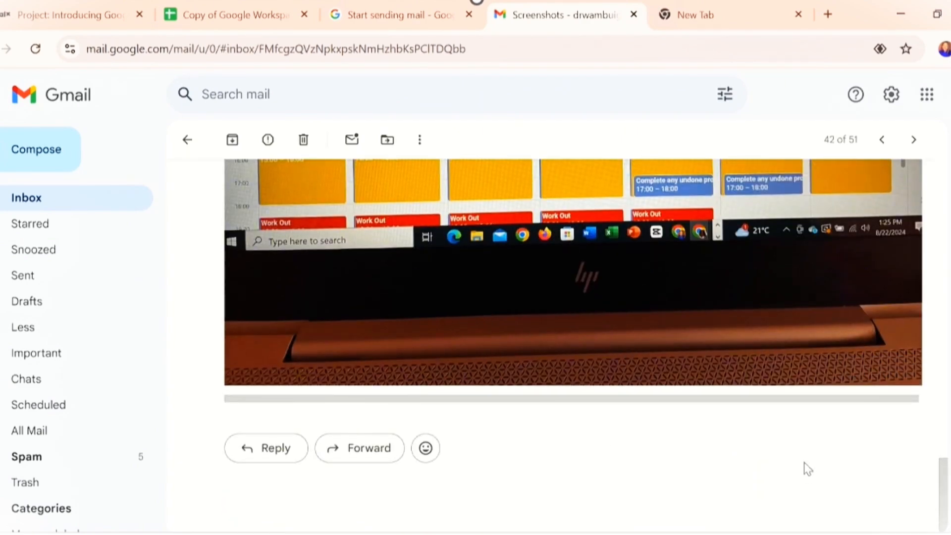
{"action": "scroll", "coordinate": [535, 331], "scroll_direction": "up", "scroll_amount": 10}
{"action": "scroll", "coordinate": [548, 353], "scroll_direction": "down", "scroll_amount": 5}
{"action": "scroll", "coordinate": [549, 357], "scroll_direction": "down", "scroll_amount": 8}
{"action": "scroll", "coordinate": [447, 221], "scroll_direction": "up", "scroll_amount": 10}
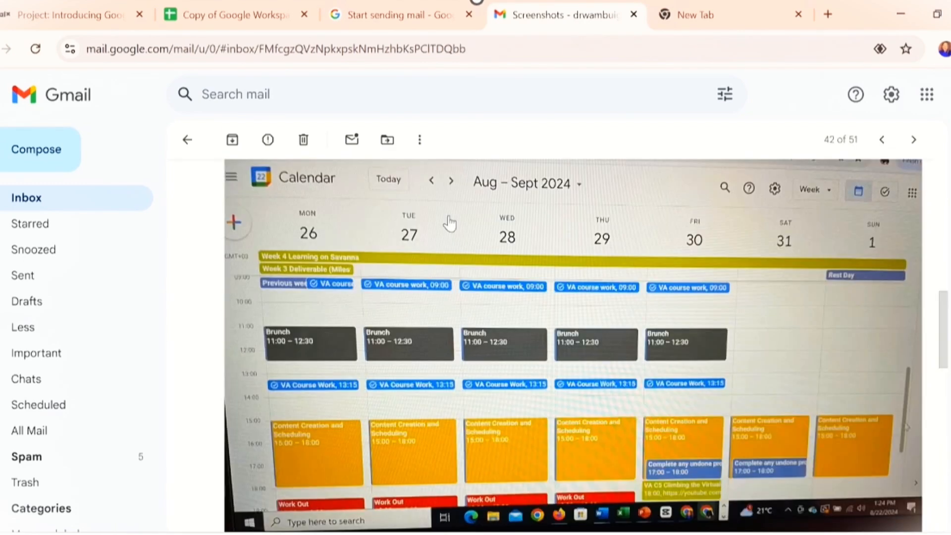
{"action": "scroll", "coordinate": [534, 299], "scroll_direction": "down", "scroll_amount": 12}
{"action": "scroll", "coordinate": [254, 378], "scroll_direction": "up", "scroll_amount": 3}
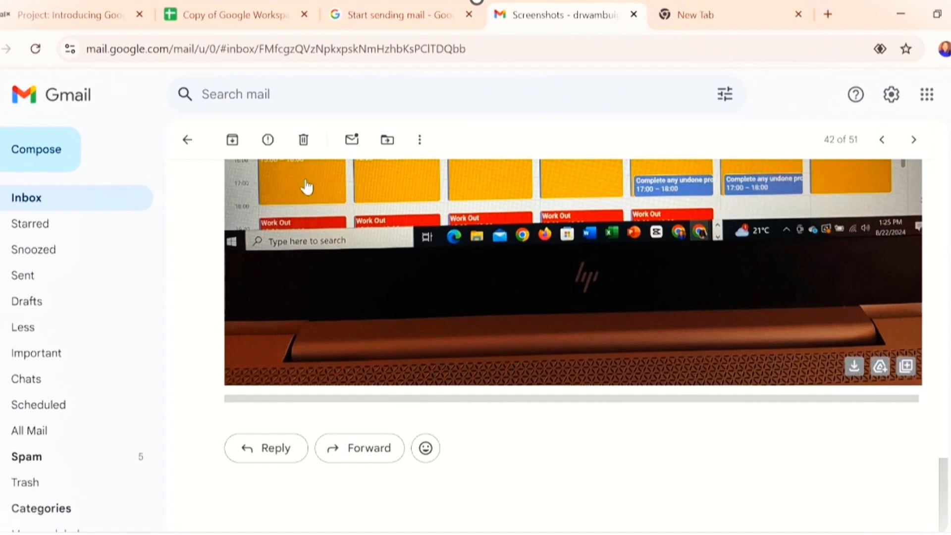
{"action": "scroll", "coordinate": [463, 338], "scroll_direction": "up", "scroll_amount": 7}
{"action": "scroll", "coordinate": [463, 338], "scroll_direction": "down", "scroll_amount": 4}
{"action": "scroll", "coordinate": [463, 338], "scroll_direction": "down", "scroll_amount": 3}
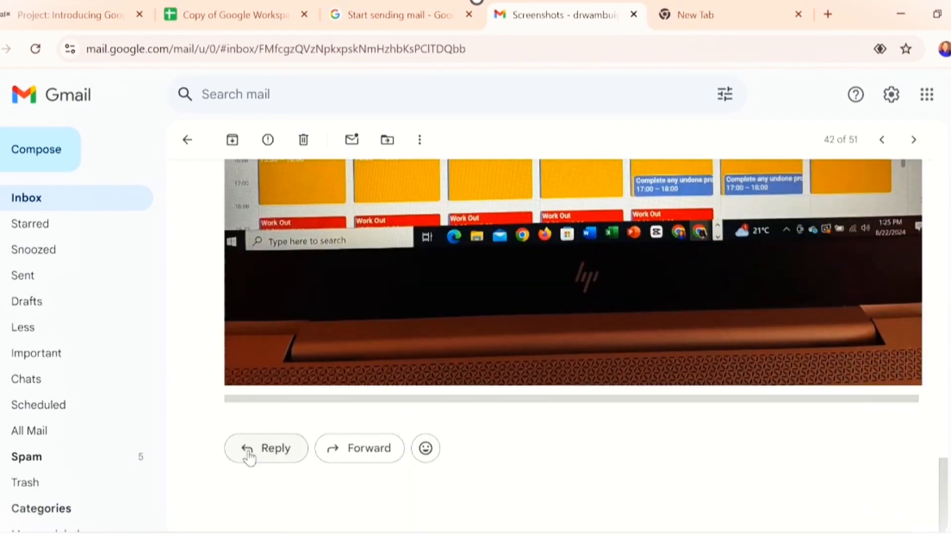
Start forwarding the email to the first contact suggested for "g", remove that recipient, and discard the draft.
{"action": "left_click", "coordinate": [365, 457]}
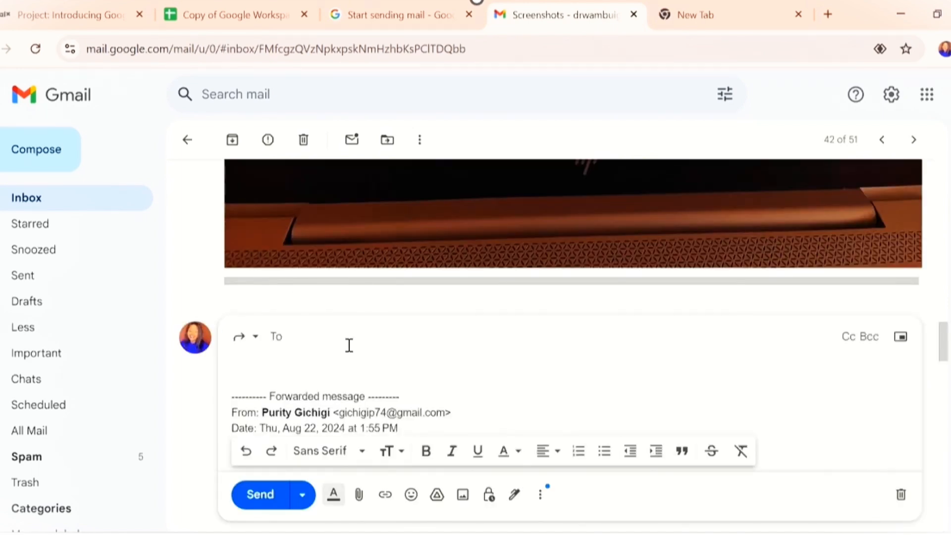
{"action": "type", "text": "g"}
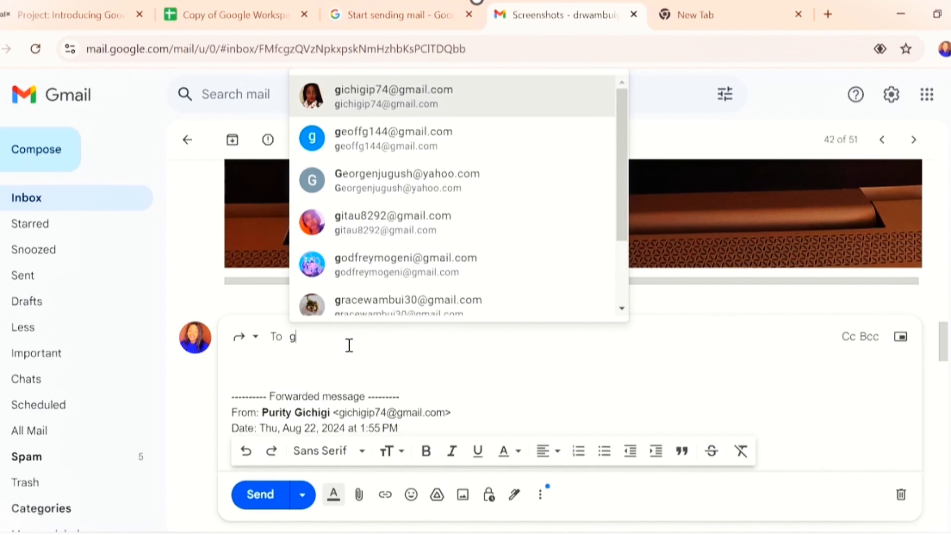
{"action": "left_click", "coordinate": [387, 105]}
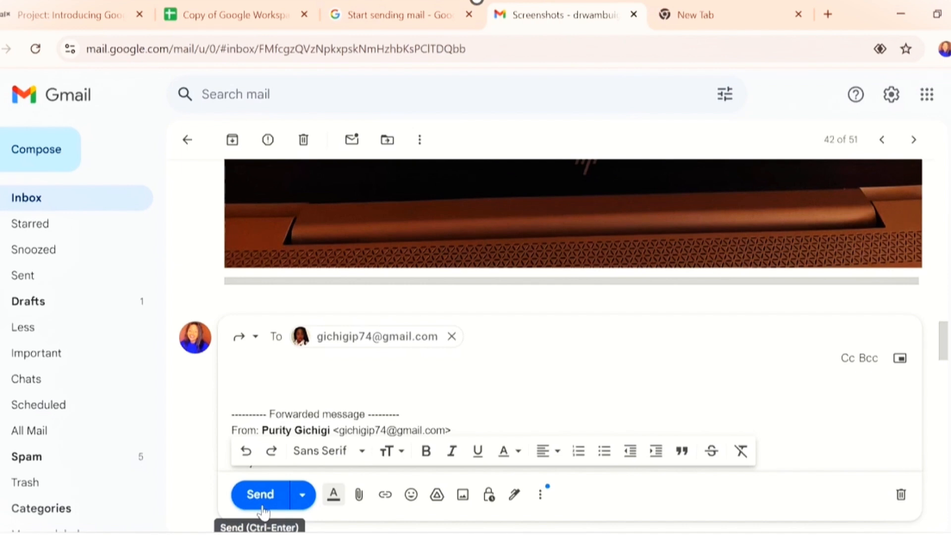
{"action": "left_click", "coordinate": [451, 337]}
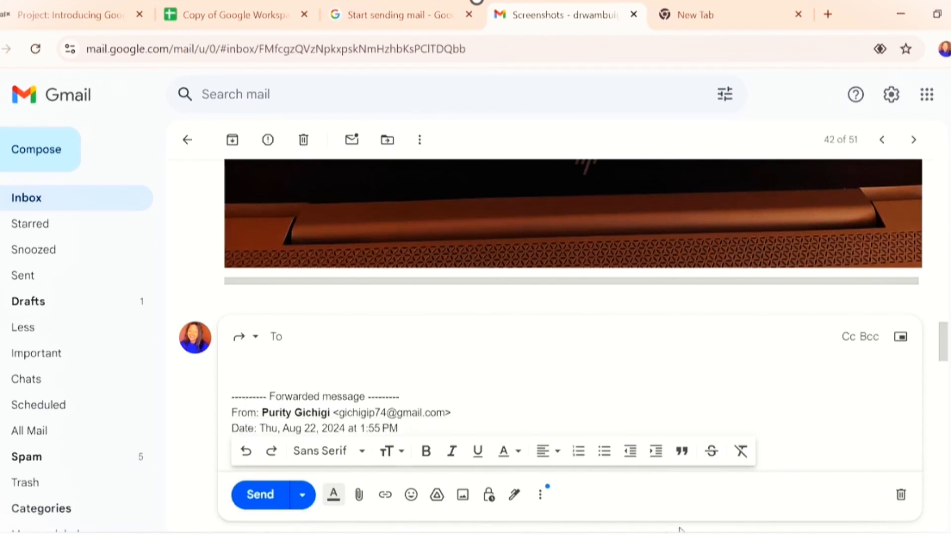
{"action": "left_click", "coordinate": [901, 494]}
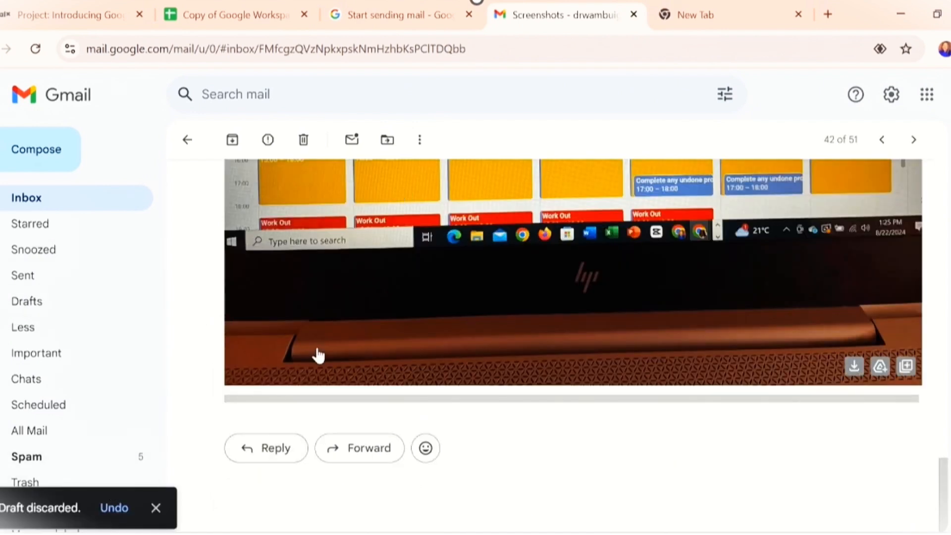
Start a reply to the "Screenshots" email and write "hello, received with thanks." as its text.
{"action": "scroll", "coordinate": [495, 401], "scroll_direction": "down", "scroll_amount": 3}
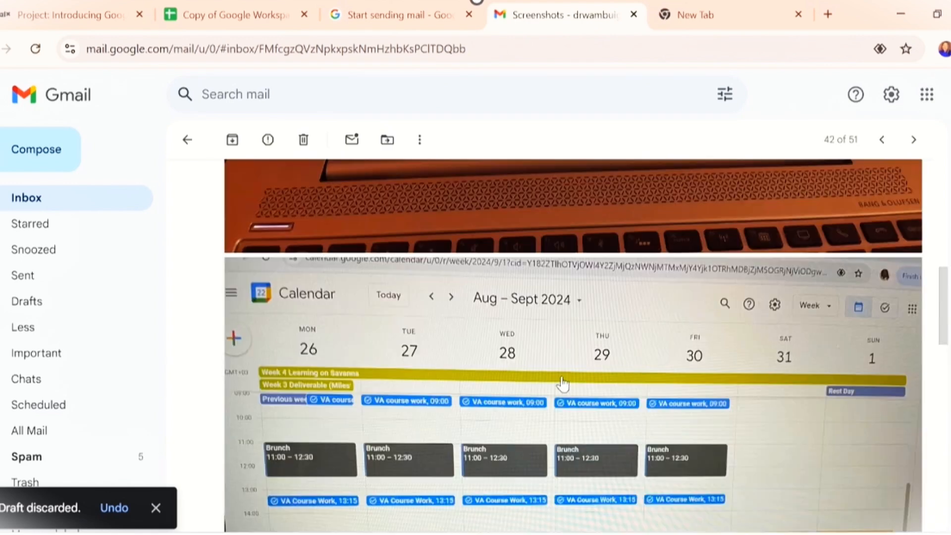
{"action": "scroll", "coordinate": [274, 454], "scroll_direction": "down", "scroll_amount": 5}
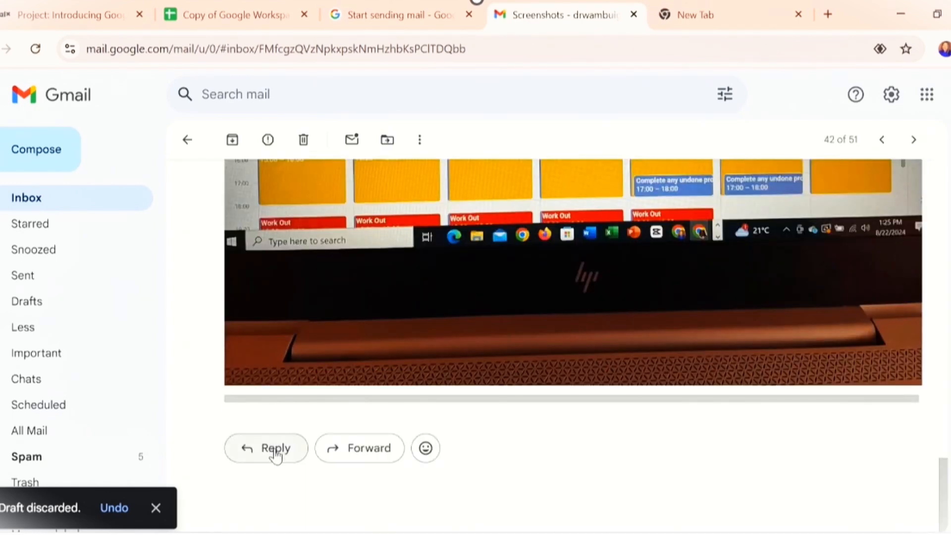
{"action": "left_click", "coordinate": [274, 453]}
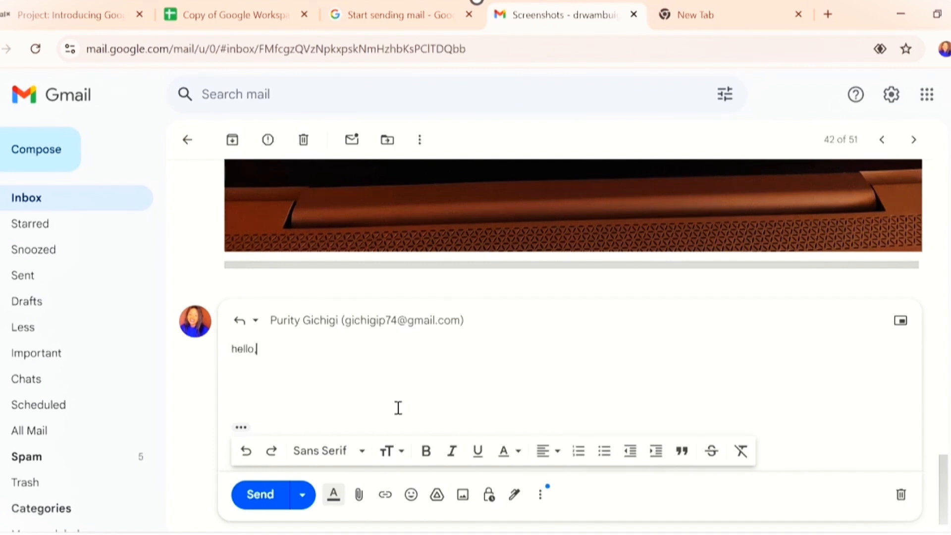
{"action": "type", "text": "ith"}
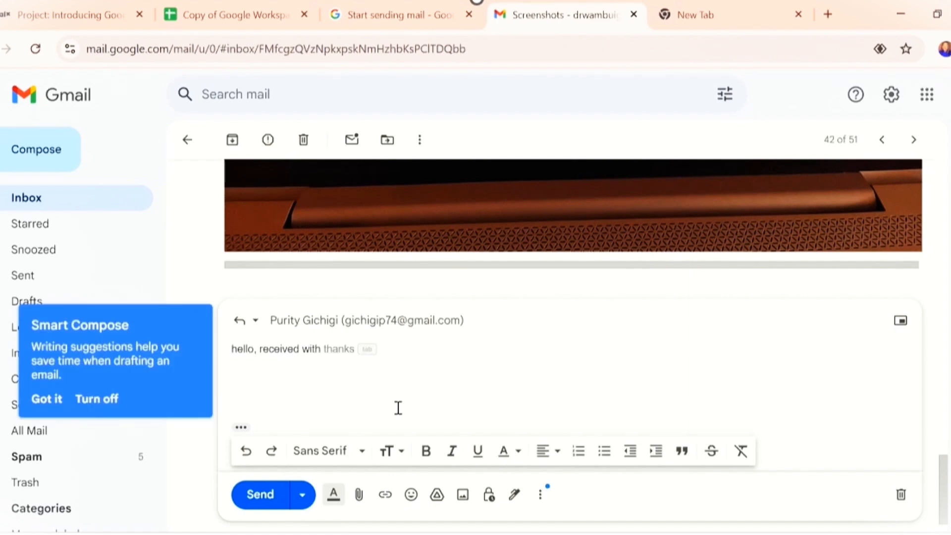
{"action": "key", "text": "Return"}
{"action": "key", "text": "BackSpace"}
{"action": "key", "text": "BackSpace"}
{"action": "key", "text": "BackSpace"}
{"action": "key", "text": "BackSpace"}
{"action": "key", "text": "BackSpace"}
{"action": "key", "text": "BackSpace"}
{"action": "key", "text": "Tab"}
{"action": "type", "text": "."}
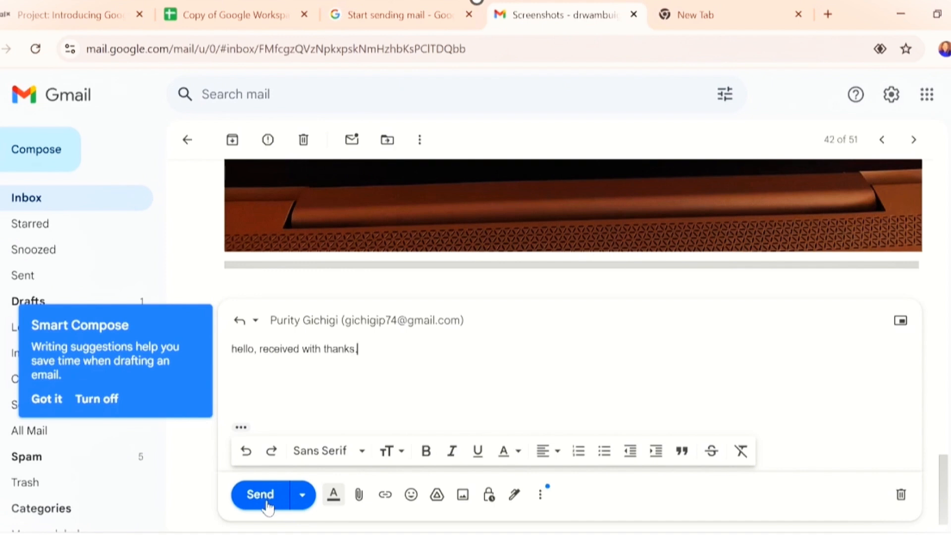
Send the reply, check the skills checklist, and start a new email to the first contact suggested for "g".
{"action": "left_click", "coordinate": [261, 494]}
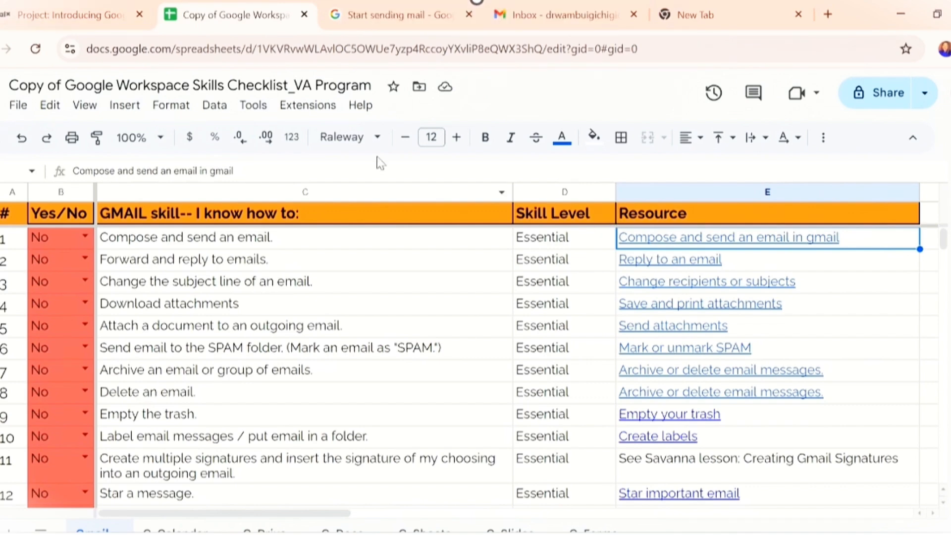
{"action": "left_click", "coordinate": [564, 15]}
{"action": "left_click", "coordinate": [23, 154]}
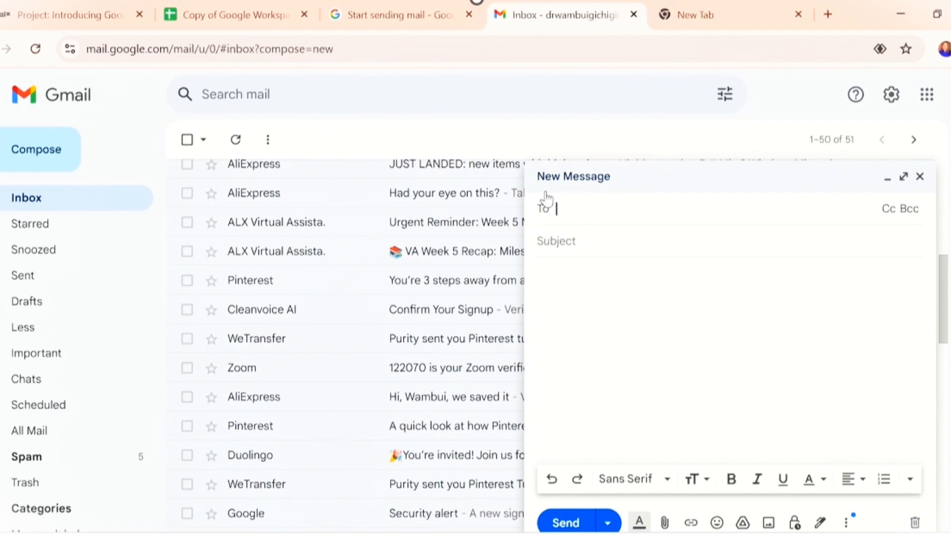
{"action": "type", "text": "g"}
{"action": "key", "text": "Return"}
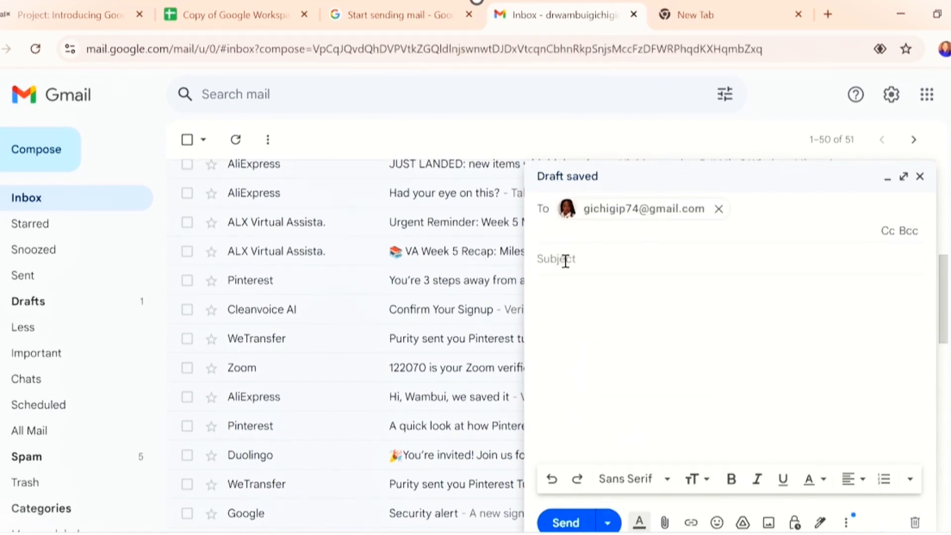
Enter "ggjkkkkk" as the new email's subject, erase it, and try "jhkjk" before clearing the subject again.
{"action": "left_click", "coordinate": [583, 259]}
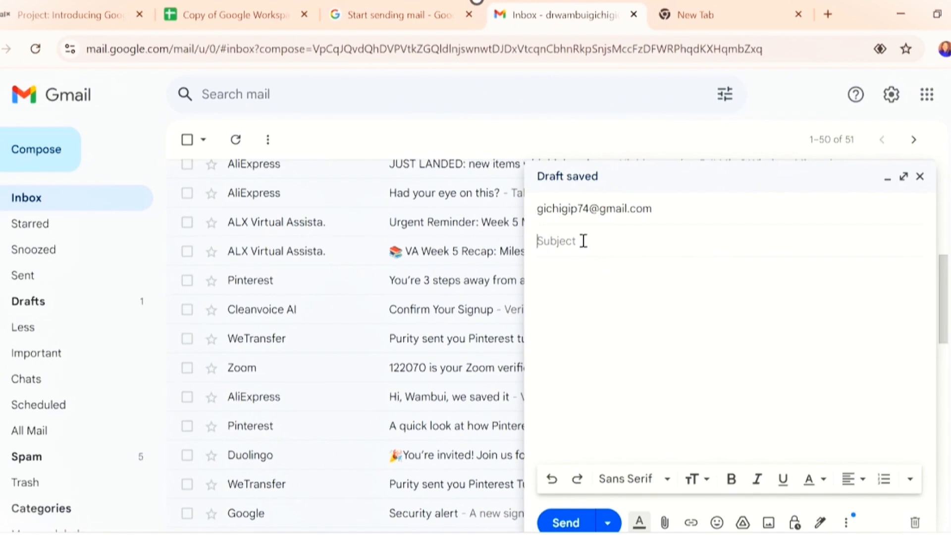
{"action": "type", "text": "ggjkkkkk"}
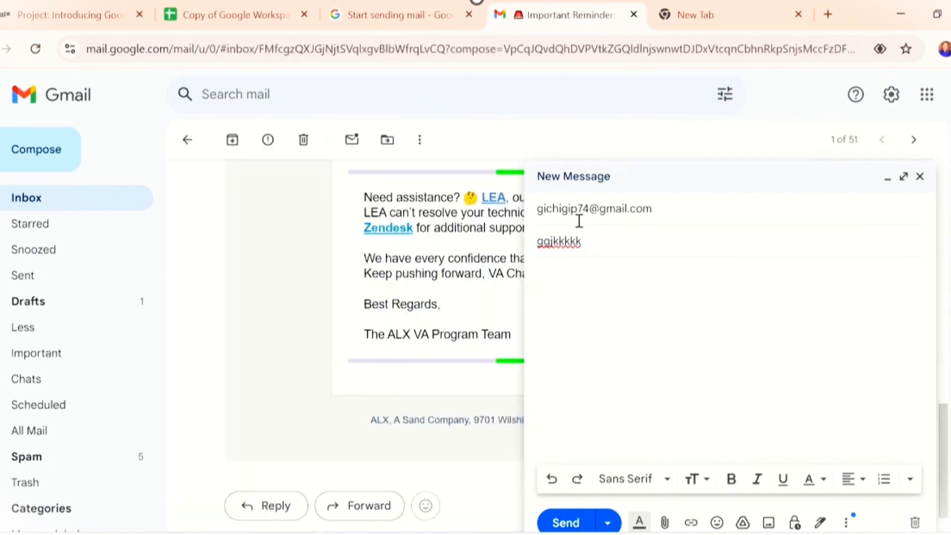
{"action": "key", "text": "BackSpace"}
{"action": "key", "text": "BackSpace"}
{"action": "key", "text": "BackSpace"}
{"action": "key", "text": "BackSpace"}
{"action": "key", "text": "BackSpace"}
{"action": "key", "text": "BackSpace"}
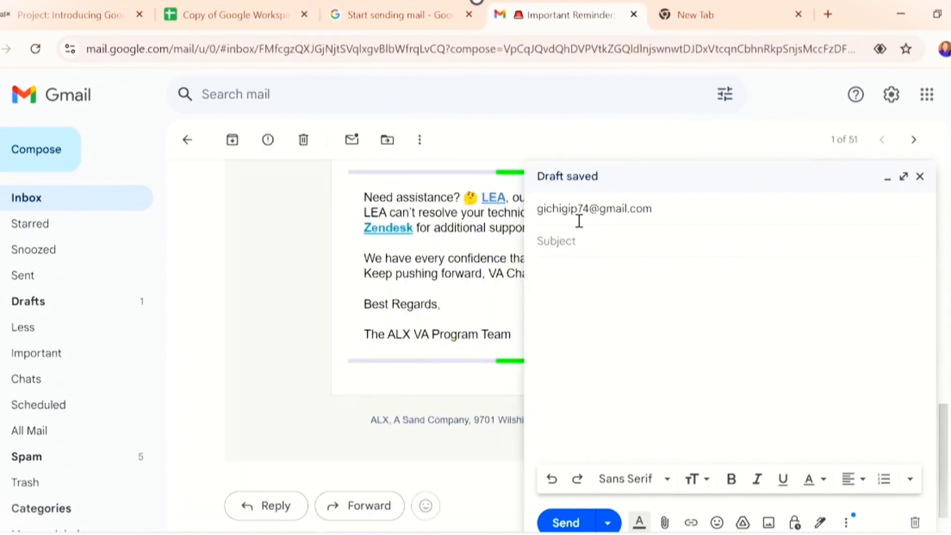
{"action": "type", "text": "jhkjk"}
{"action": "key", "text": "BackSpace"}
{"action": "key", "text": "BackSpace"}
{"action": "key", "text": "BackSpace"}
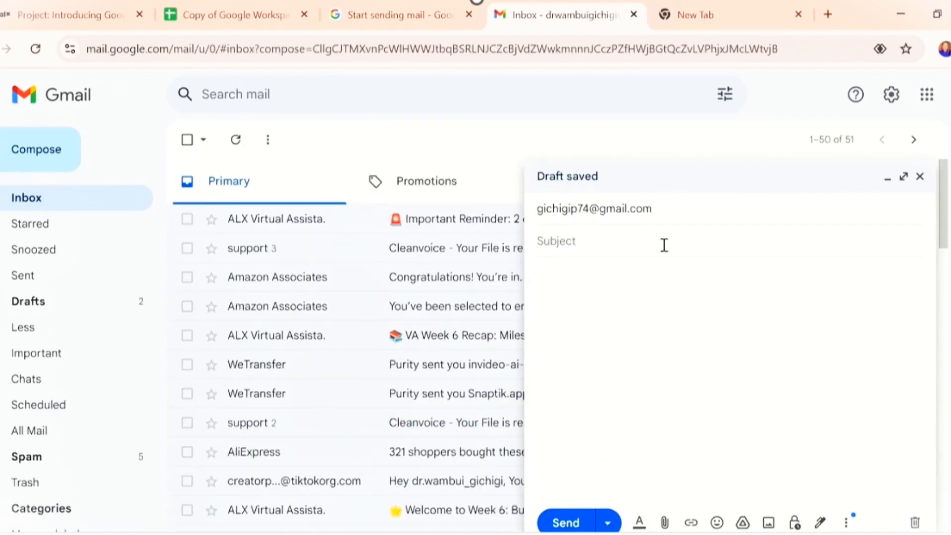
{"action": "left_click", "coordinate": [664, 245]}
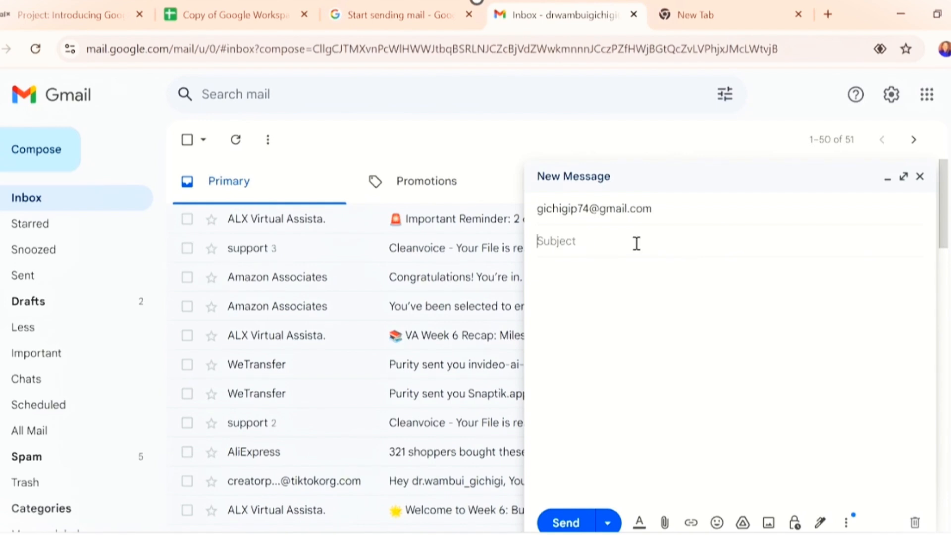
Check the next skill in the Google Workspace checklist, return to Gmail, and close the new message.
{"action": "left_click", "coordinate": [232, 15]}
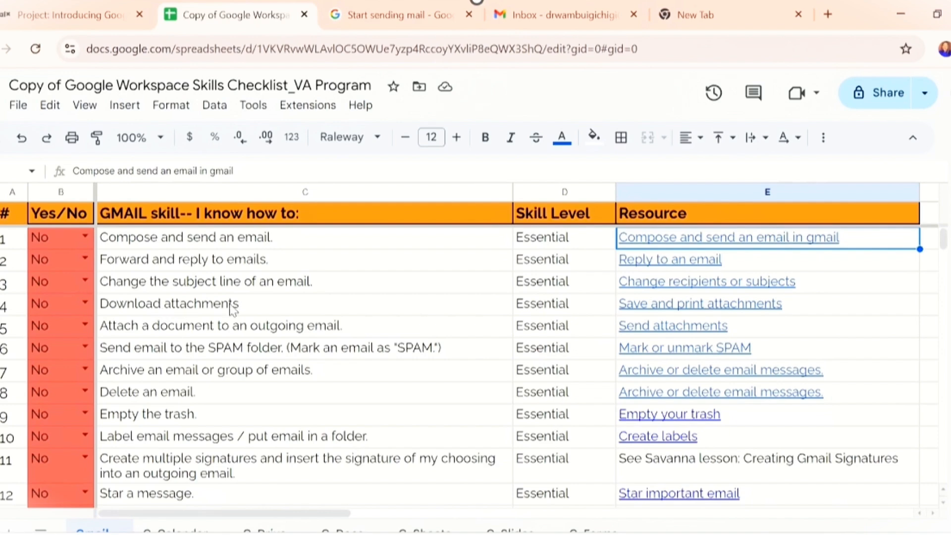
{"action": "left_click", "coordinate": [559, 14]}
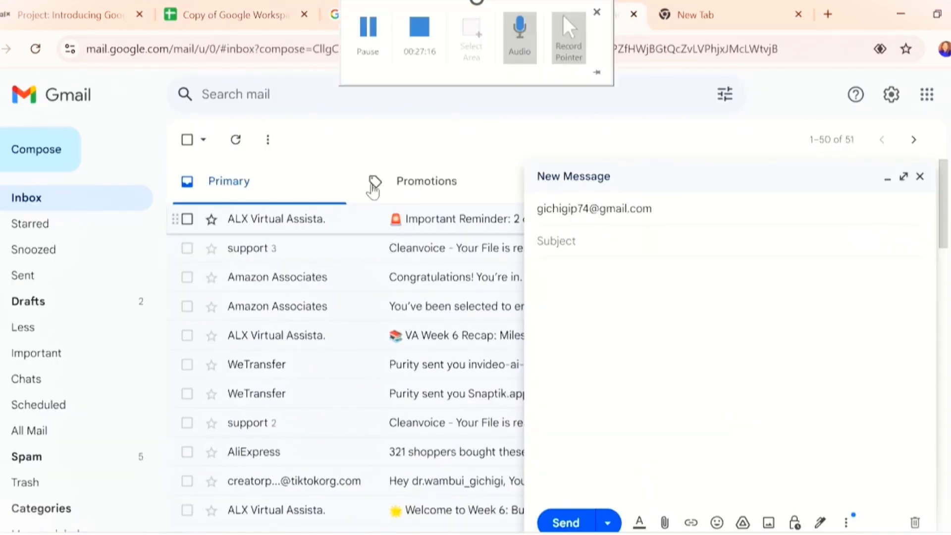
{"action": "left_click", "coordinate": [920, 176]}
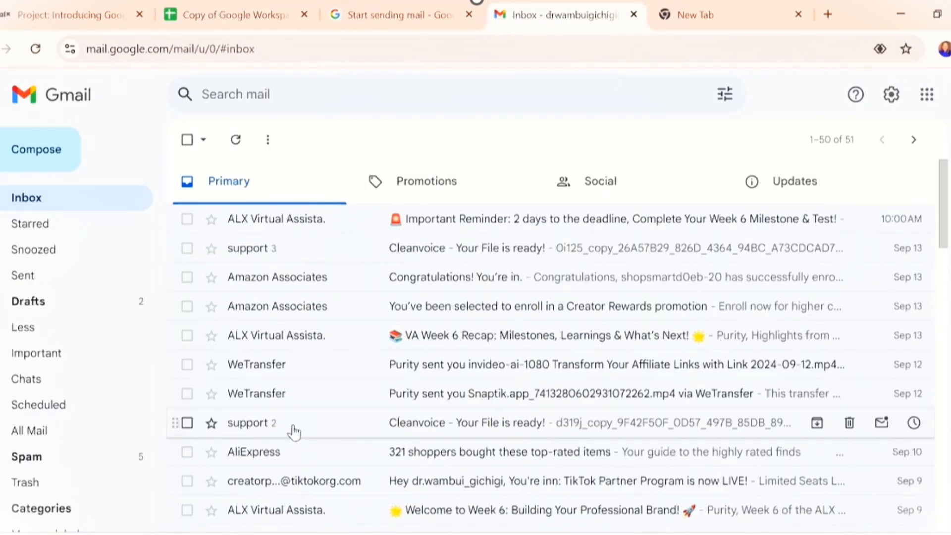
Download the Aug – Sept 2024 calendar image from the "Screenshots" email and return to the inbox.
{"action": "scroll", "coordinate": [342, 390], "scroll_direction": "down", "scroll_amount": 10}
{"action": "left_click", "coordinate": [316, 287]}
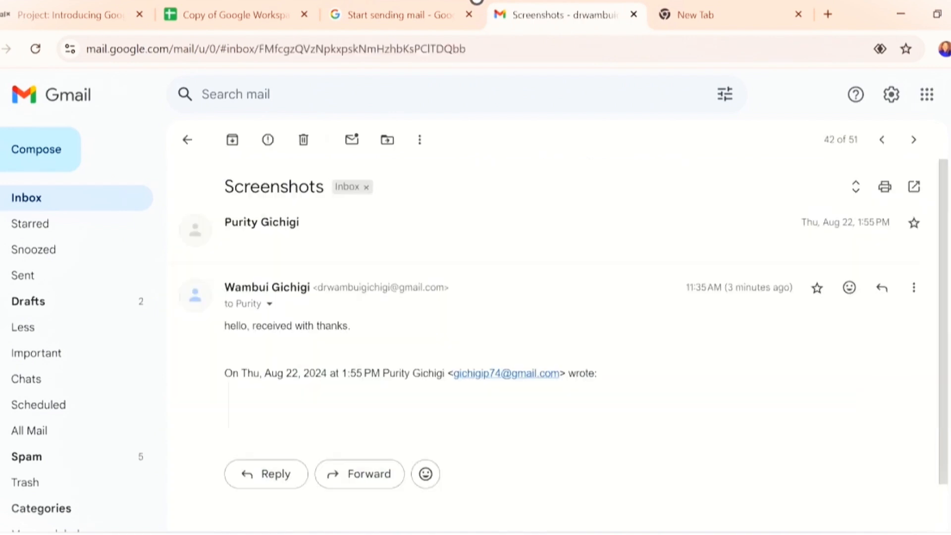
{"action": "scroll", "coordinate": [496, 410], "scroll_direction": "down", "scroll_amount": 5}
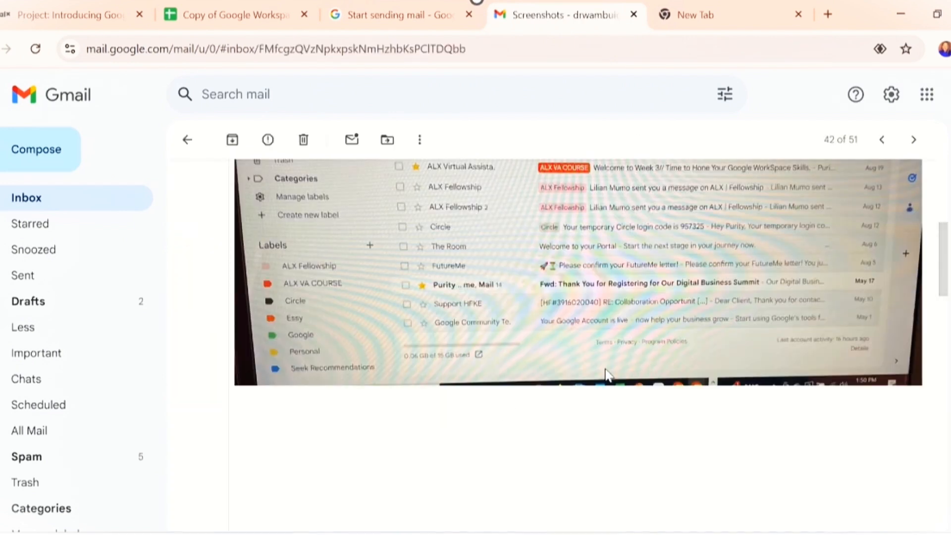
{"action": "scroll", "coordinate": [606, 375], "scroll_direction": "down", "scroll_amount": 15}
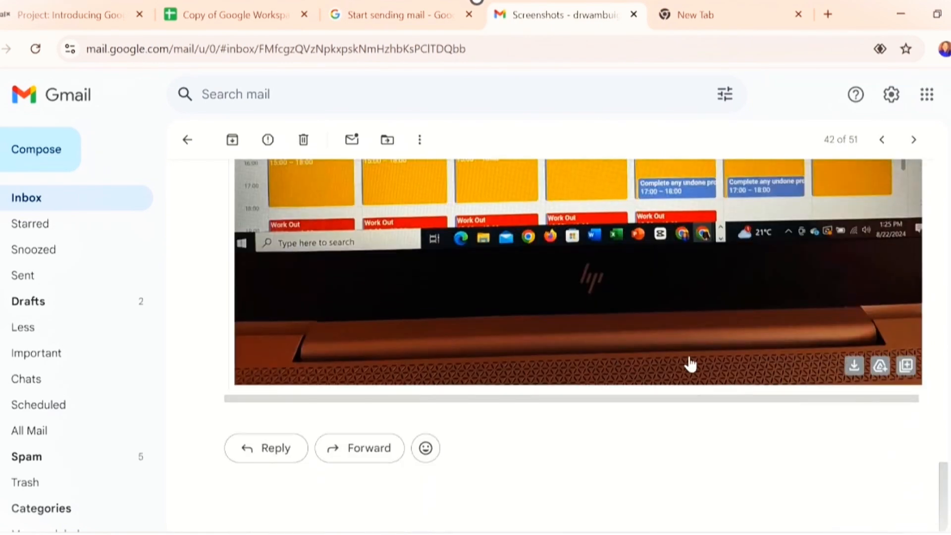
{"action": "scroll", "coordinate": [798, 332], "scroll_direction": "up", "scroll_amount": 10}
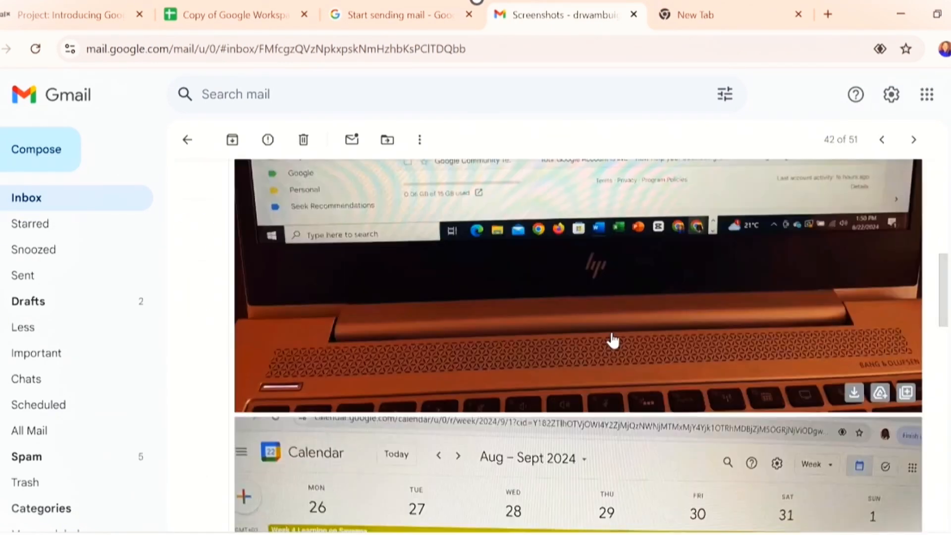
{"action": "scroll", "coordinate": [612, 341], "scroll_direction": "down", "scroll_amount": 6}
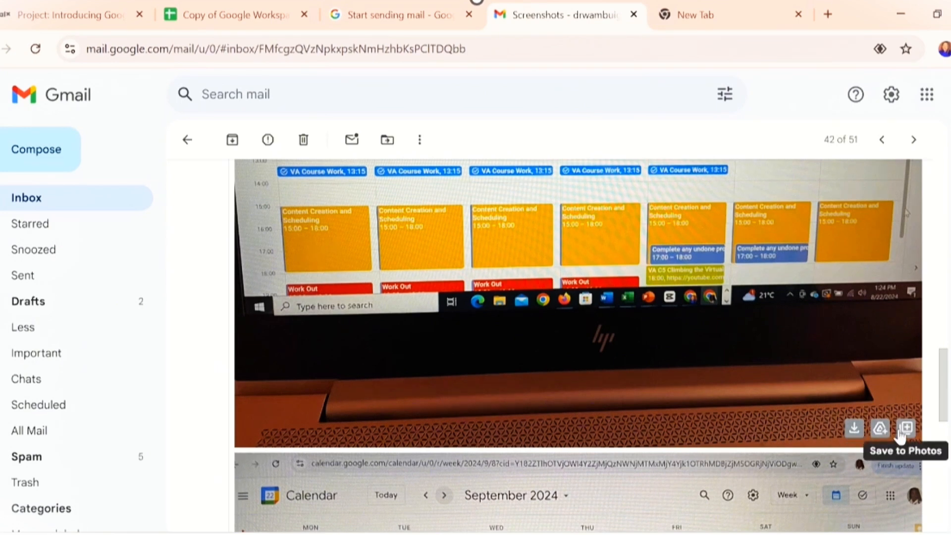
{"action": "left_click", "coordinate": [855, 436]}
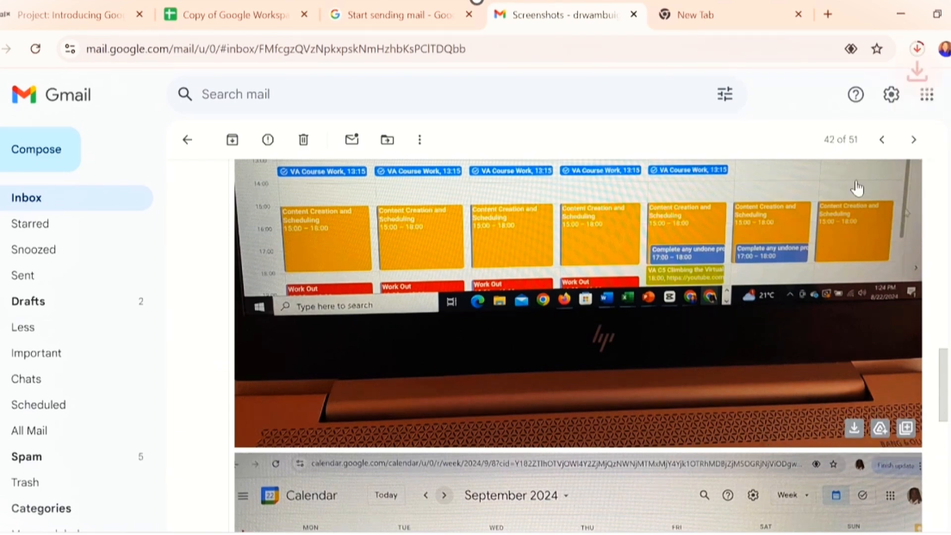
{"action": "left_click", "coordinate": [916, 50]}
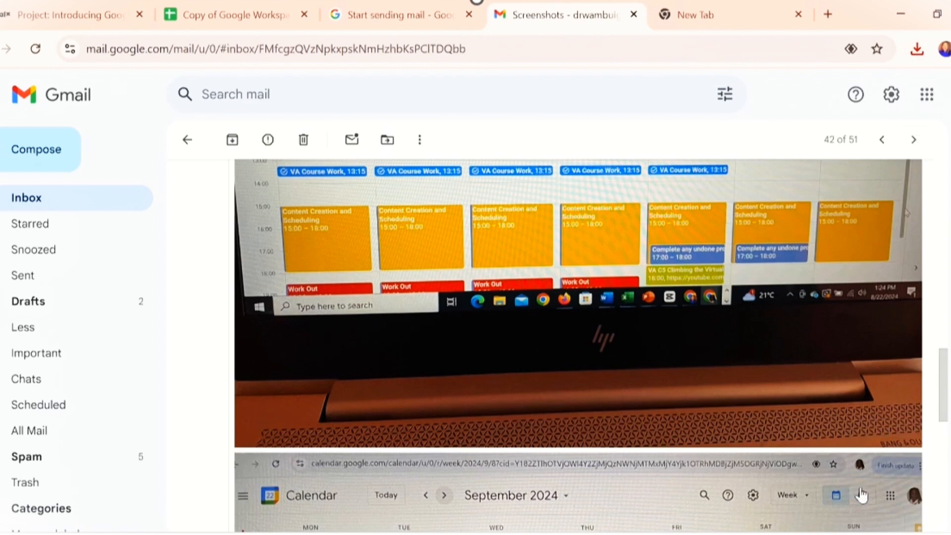
{"action": "mouse_move", "coordinate": [849, 372]}
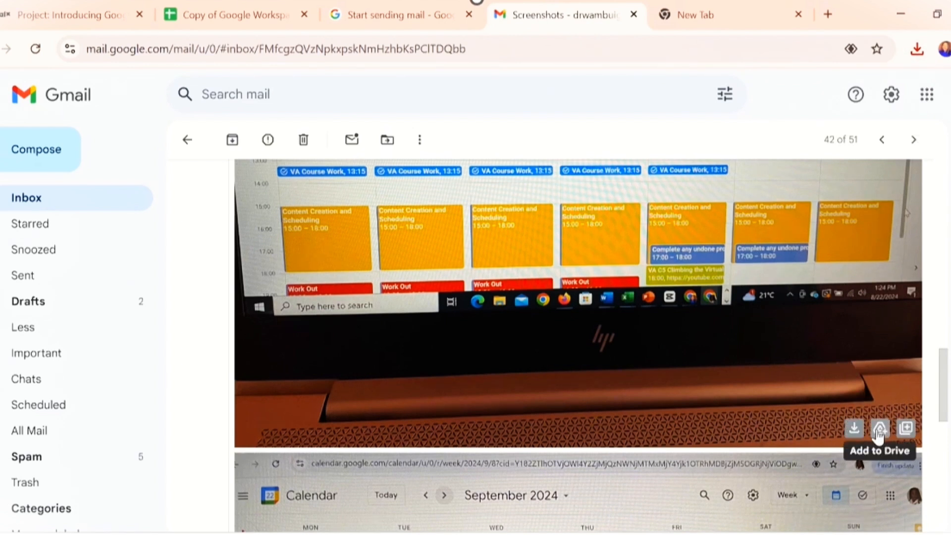
{"action": "left_click", "coordinate": [186, 139]}
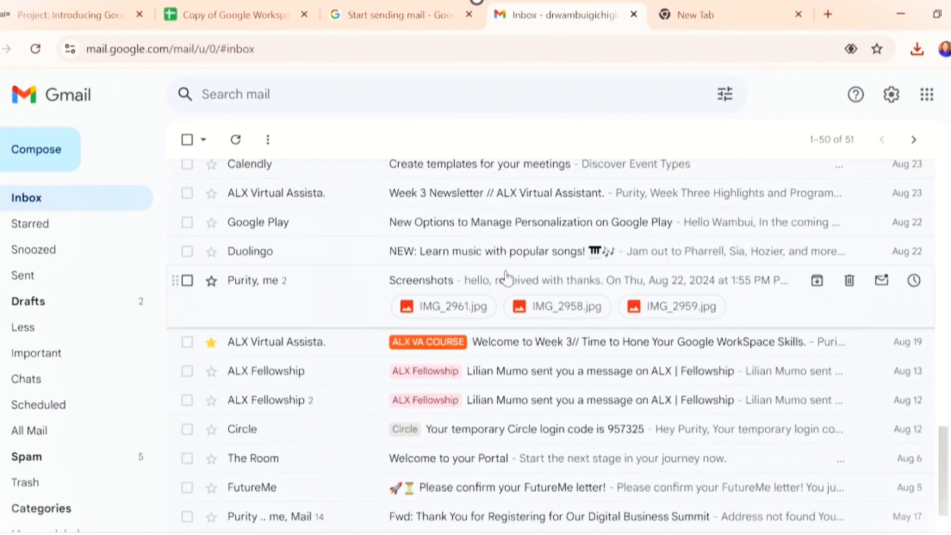
{"action": "scroll", "coordinate": [452, 375], "scroll_direction": "down", "scroll_amount": 2}
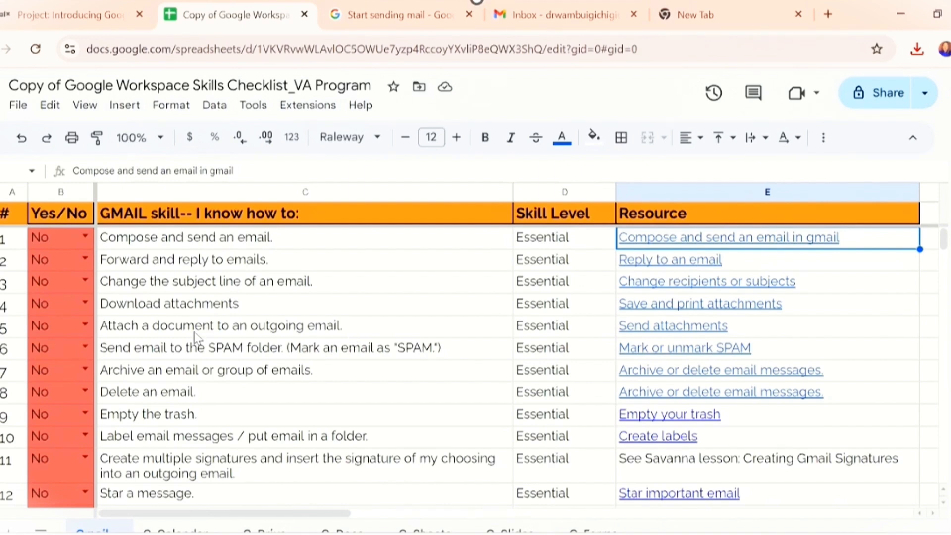
Mark skills 1 to 5 in the Google Workspace checklist, from composing an email to attaching a document, as Yes.
{"action": "left_click", "coordinate": [86, 237]}
{"action": "left_click", "coordinate": [87, 259]}
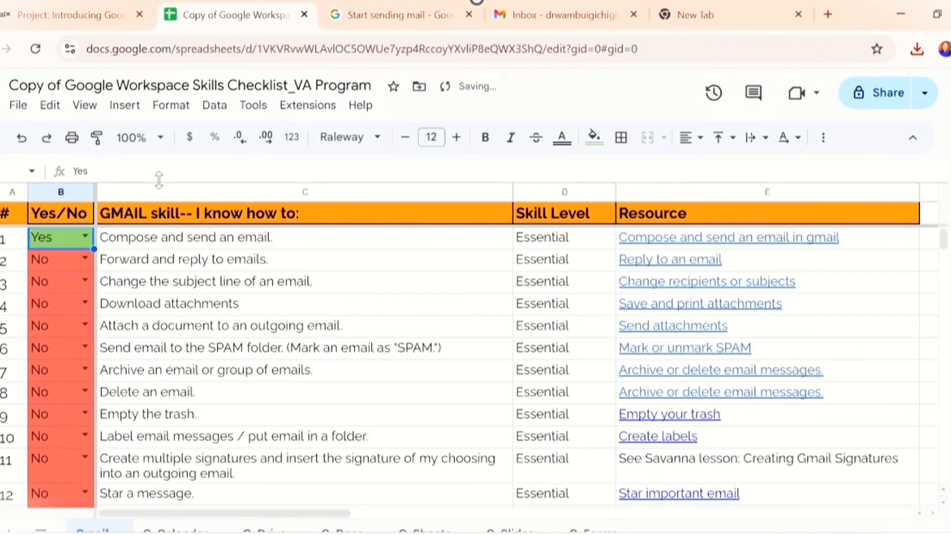
{"action": "left_click_drag", "start_coordinate": [93, 249], "coordinate": [95, 312]}
{"action": "left_click", "coordinate": [149, 304]}
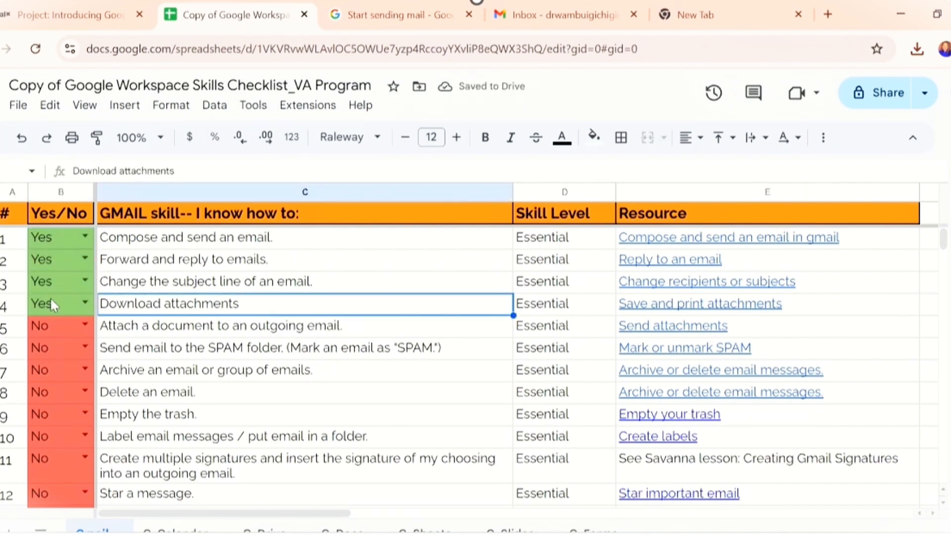
{"action": "left_click", "coordinate": [85, 325]}
{"action": "left_click", "coordinate": [44, 346]}
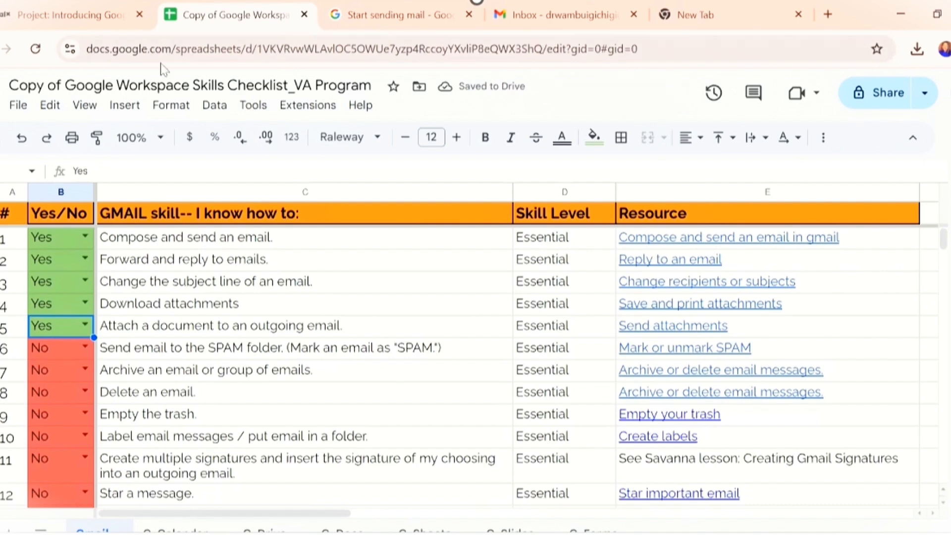
In Gmail, move the AliExpress emails dated Sep 7 to Sep 10 to Spam and block their senders.
{"action": "left_click", "coordinate": [510, 21]}
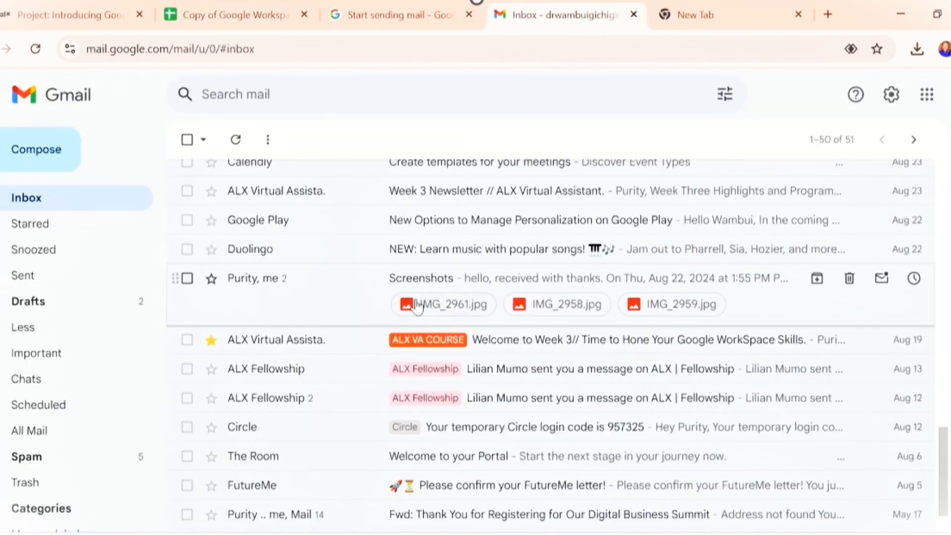
{"action": "scroll", "coordinate": [482, 289], "scroll_direction": "up", "scroll_amount": 15}
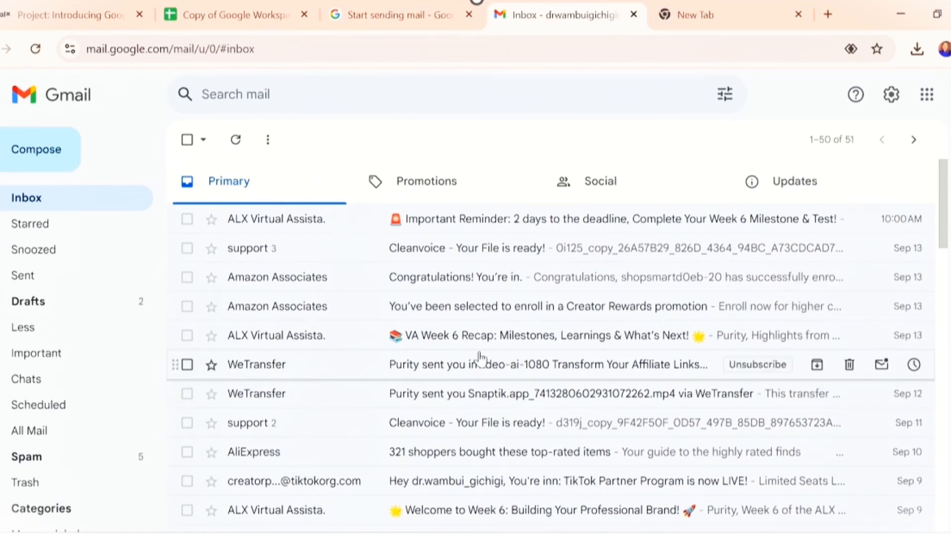
{"action": "scroll", "coordinate": [479, 356], "scroll_direction": "down", "scroll_amount": 3}
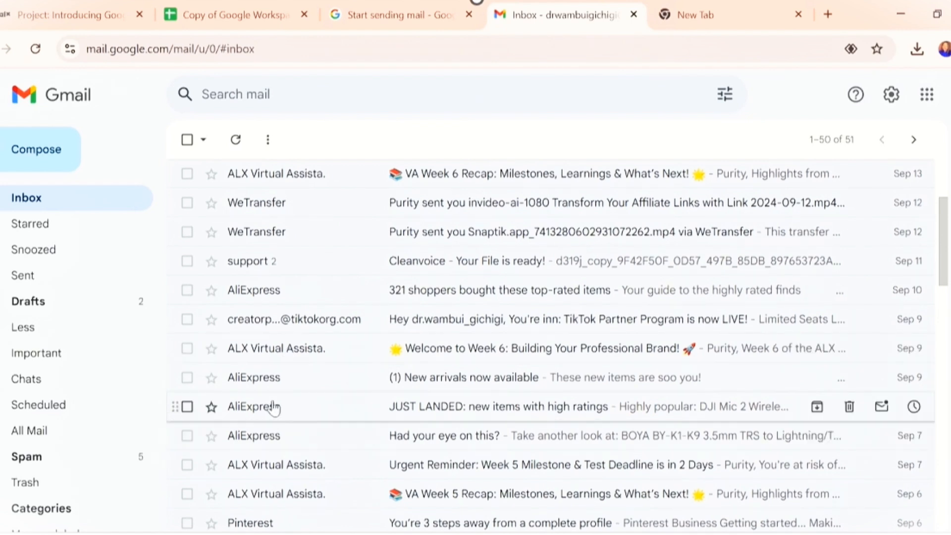
{"action": "mouse_move", "coordinate": [273, 408]}
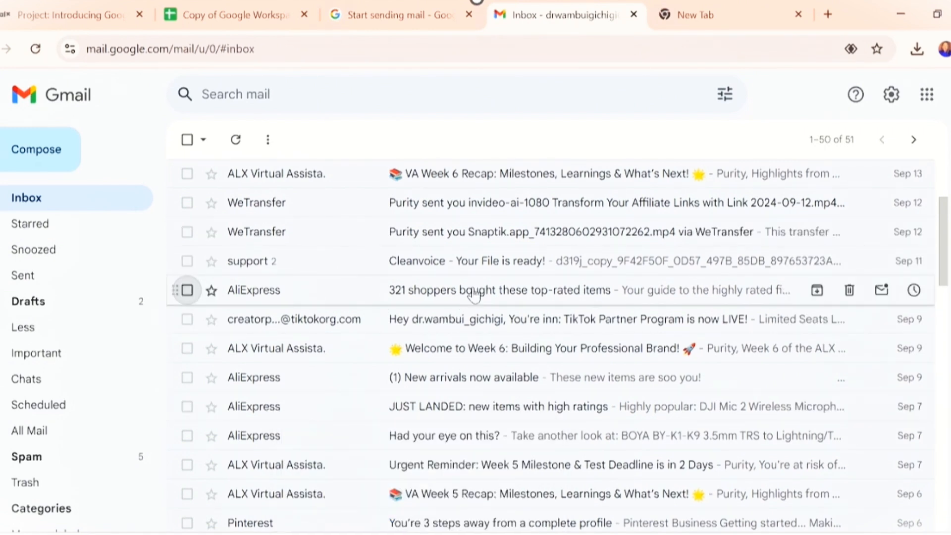
{"action": "left_click_drag", "start_coordinate": [474, 294], "coordinate": [39, 457]}
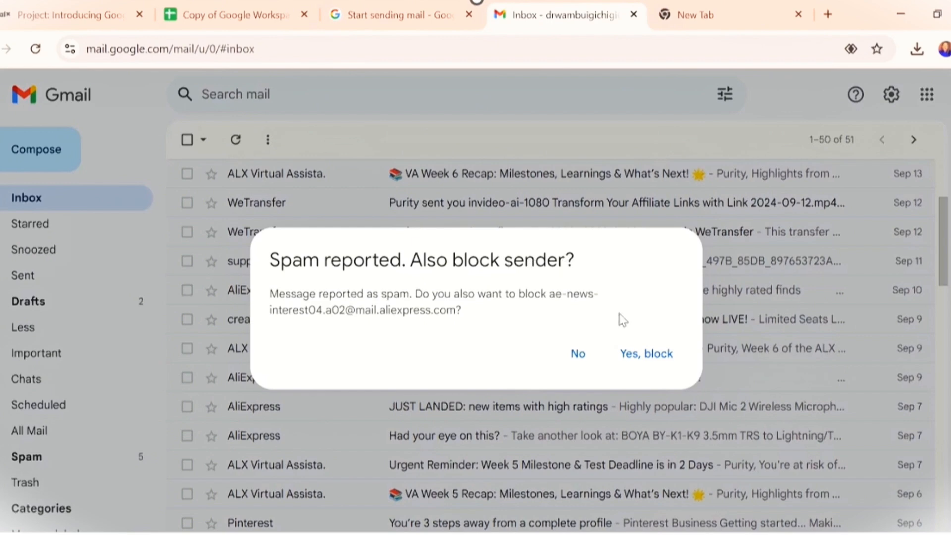
{"action": "left_click", "coordinate": [648, 356]}
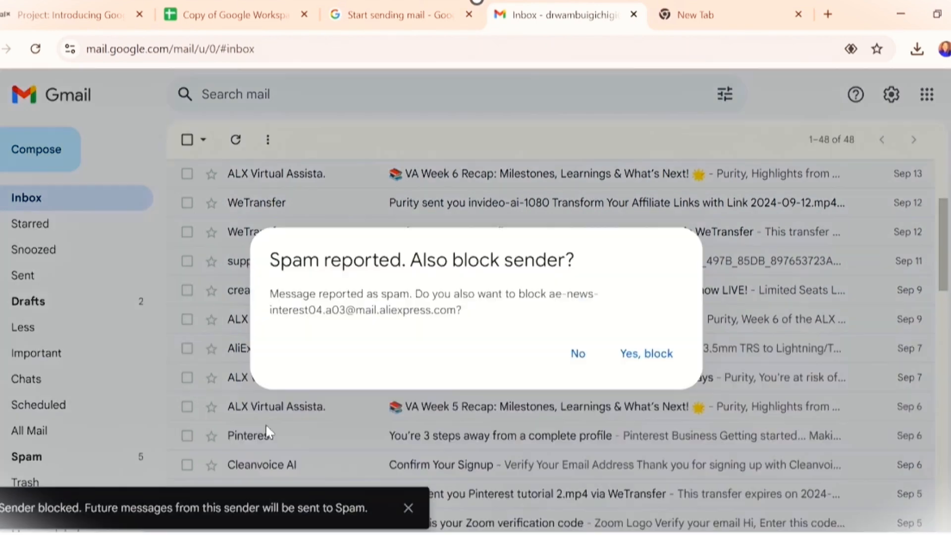
{"action": "left_click", "coordinate": [651, 348]}
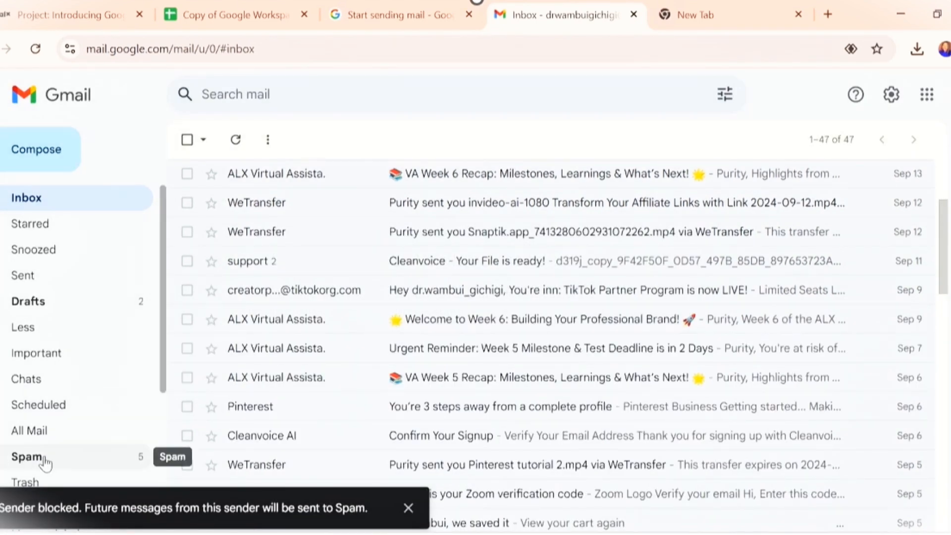
{"action": "left_click", "coordinate": [408, 508]}
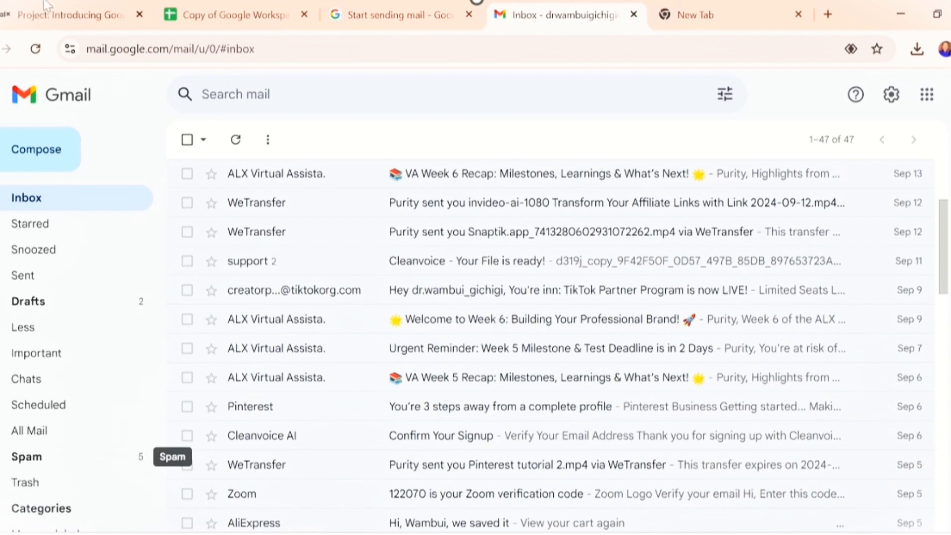
Mark skill 6, sending email to the SPAM folder, as Yes in the checklist and return to Gmail.
{"action": "left_click", "coordinate": [213, 14]}
{"action": "left_click", "coordinate": [84, 347]}
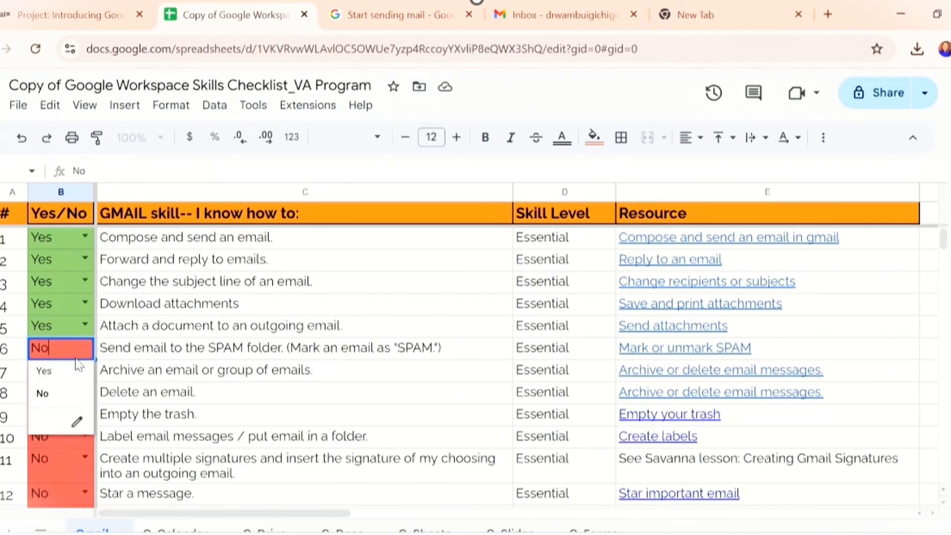
{"action": "left_click", "coordinate": [47, 371]}
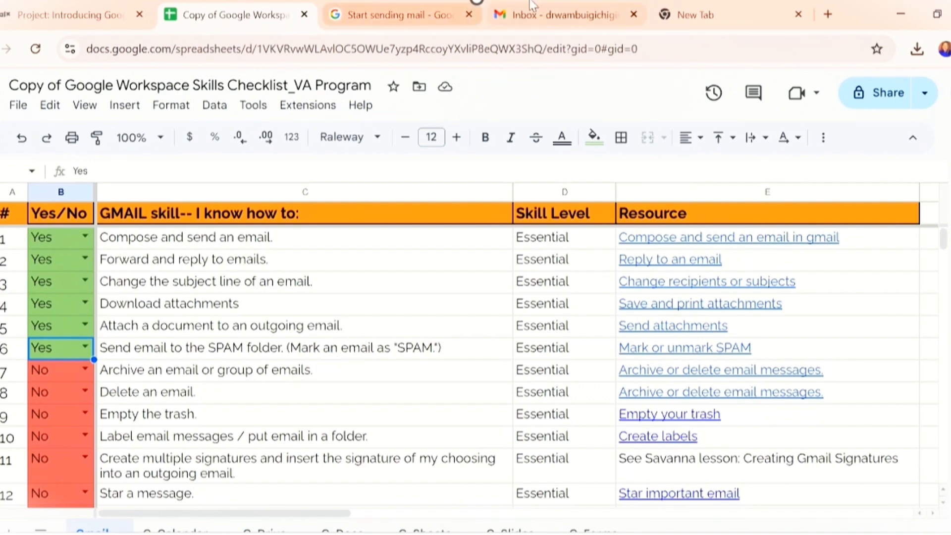
{"action": "left_click", "coordinate": [560, 15]}
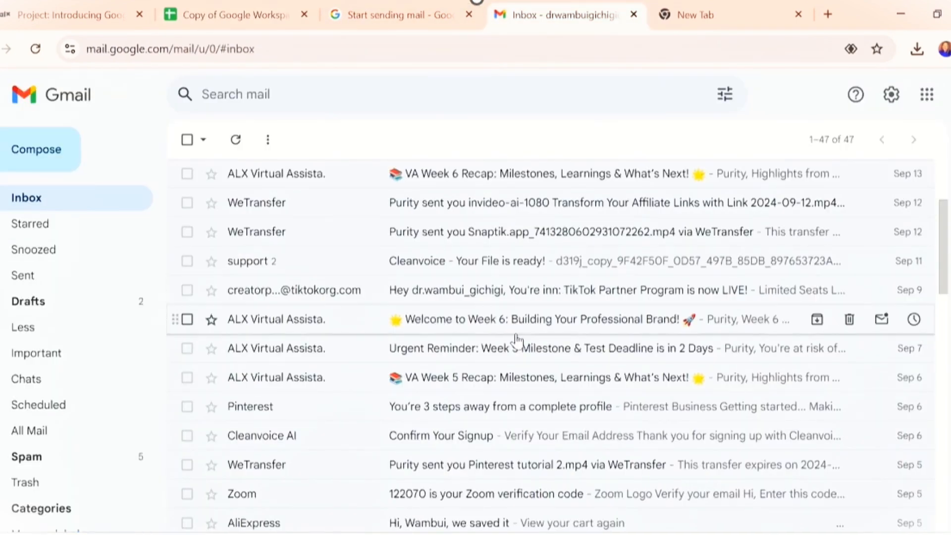
Check the Amazon Associates email "Congratulations! You're in." in the Primary inbox and archive it.
{"action": "scroll", "coordinate": [503, 319], "scroll_direction": "up", "scroll_amount": 3}
{"action": "scroll", "coordinate": [512, 322], "scroll_direction": "down", "scroll_amount": 10}
{"action": "scroll", "coordinate": [512, 323], "scroll_direction": "up", "scroll_amount": 5}
{"action": "scroll", "coordinate": [418, 337], "scroll_direction": "up", "scroll_amount": 5}
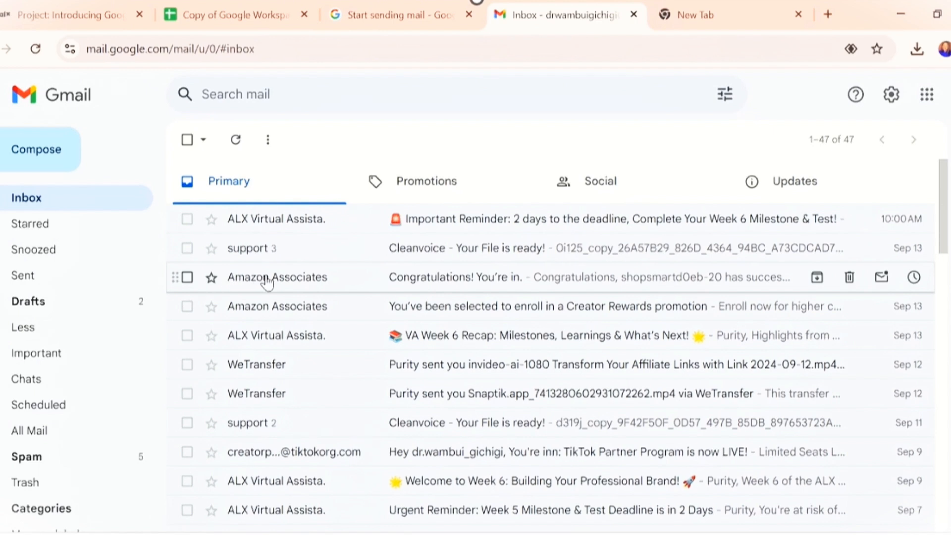
{"action": "mouse_move", "coordinate": [271, 279]}
{"action": "left_click", "coordinate": [496, 279]}
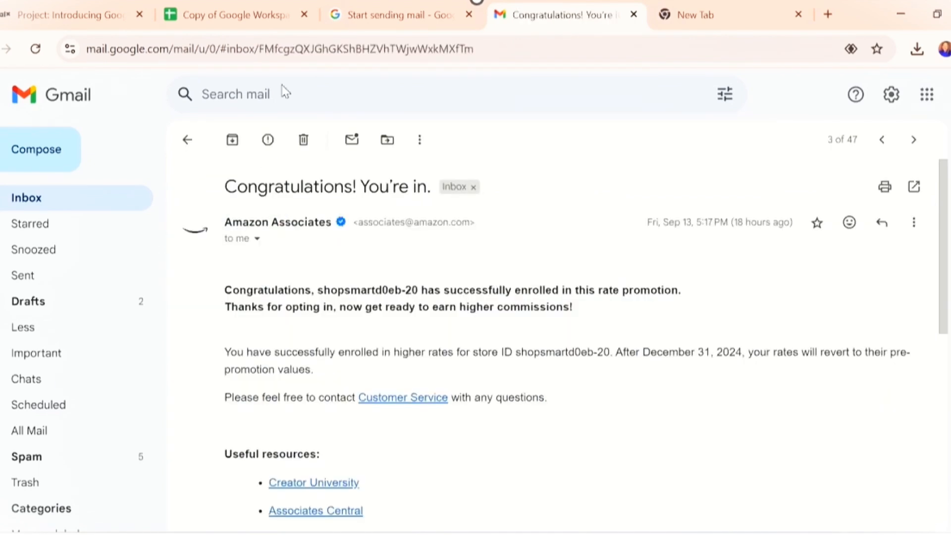
{"action": "left_click", "coordinate": [187, 141]}
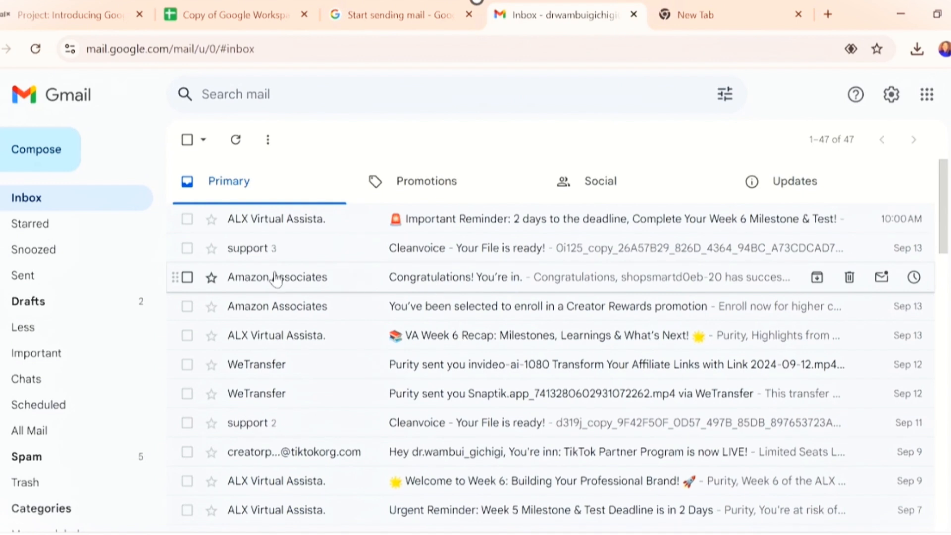
{"action": "left_click", "coordinate": [188, 277]}
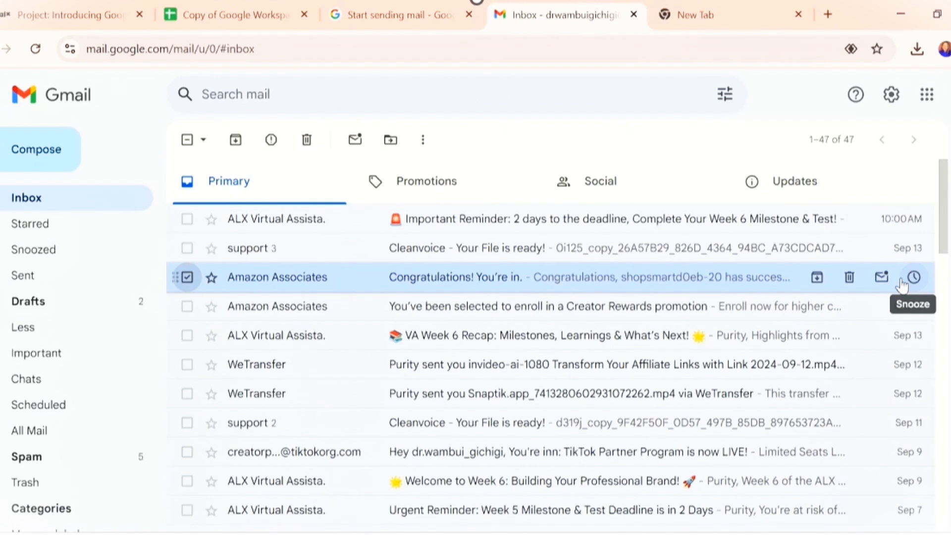
{"action": "left_click", "coordinate": [817, 278]}
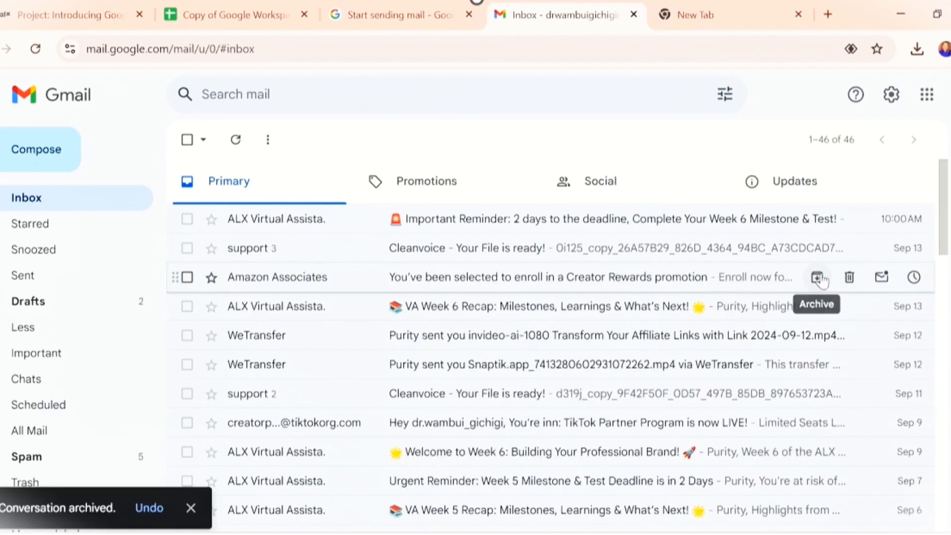
View the Amazon Associates email about enrolling in a Creator Rewards promotion, return to the inbox and archive it.
{"action": "left_click", "coordinate": [266, 280]}
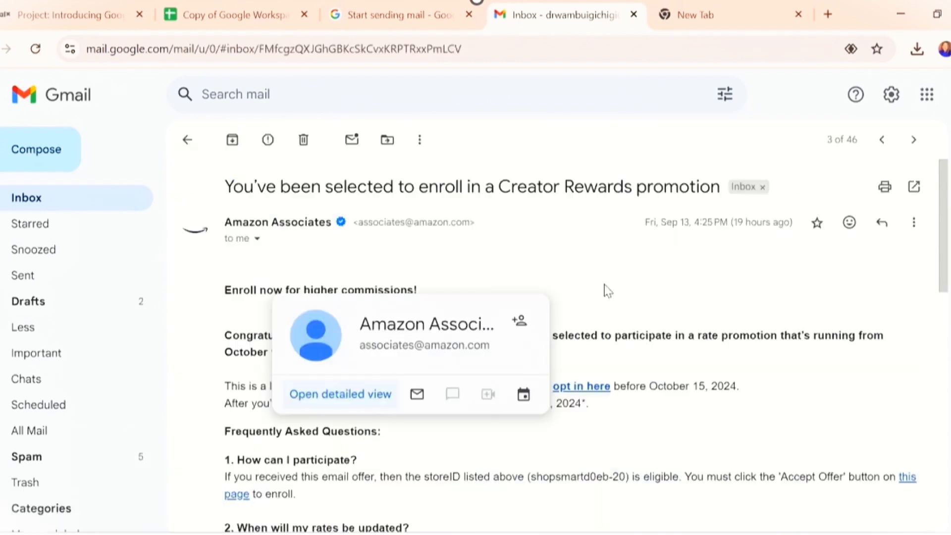
{"action": "left_click", "coordinate": [187, 140]}
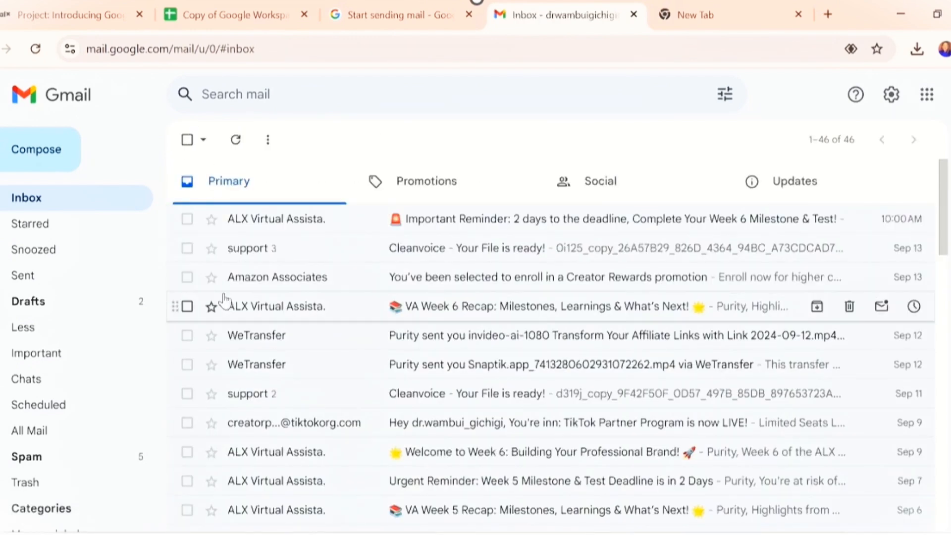
{"action": "left_click", "coordinate": [187, 278]}
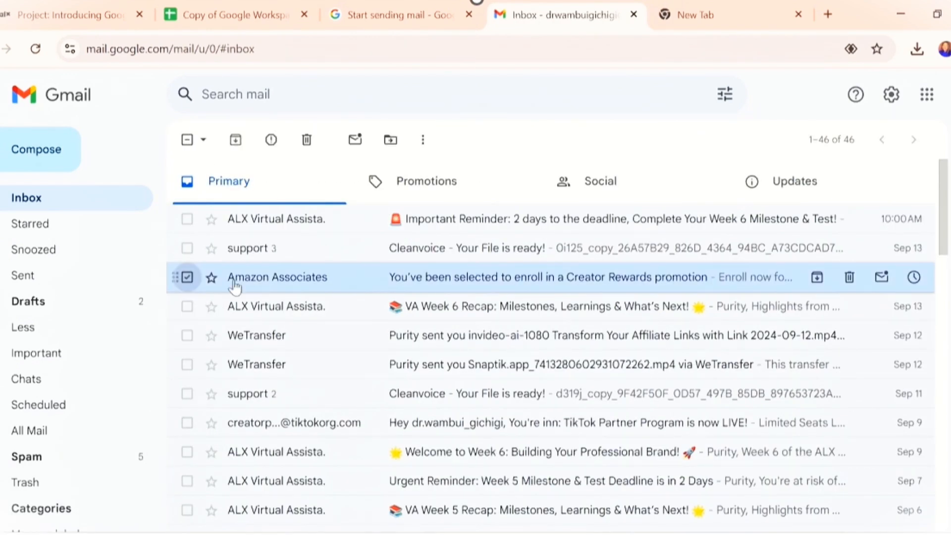
{"action": "left_click", "coordinate": [816, 279]}
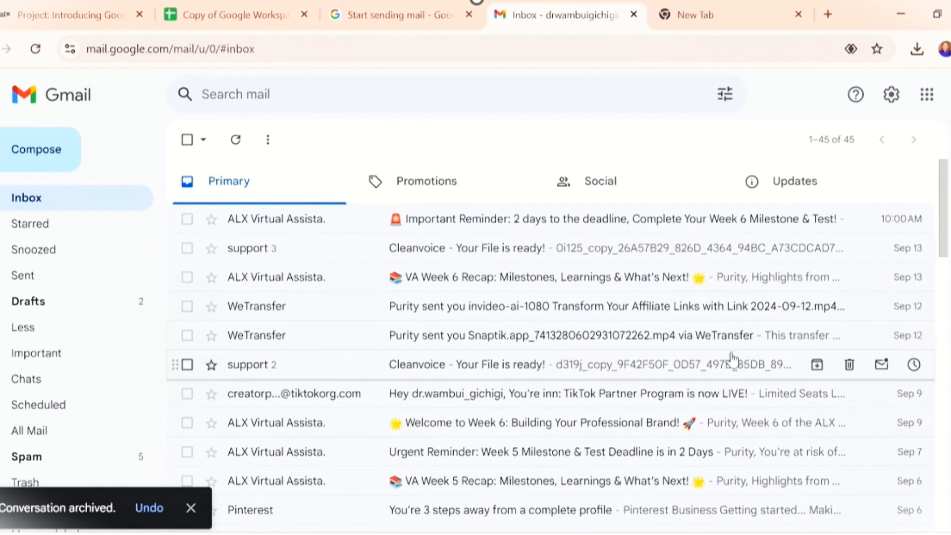
In the Google Workspace checklist, mark skill 7, archiving an email or group of emails, as Yes.
{"action": "left_click", "coordinate": [205, 5]}
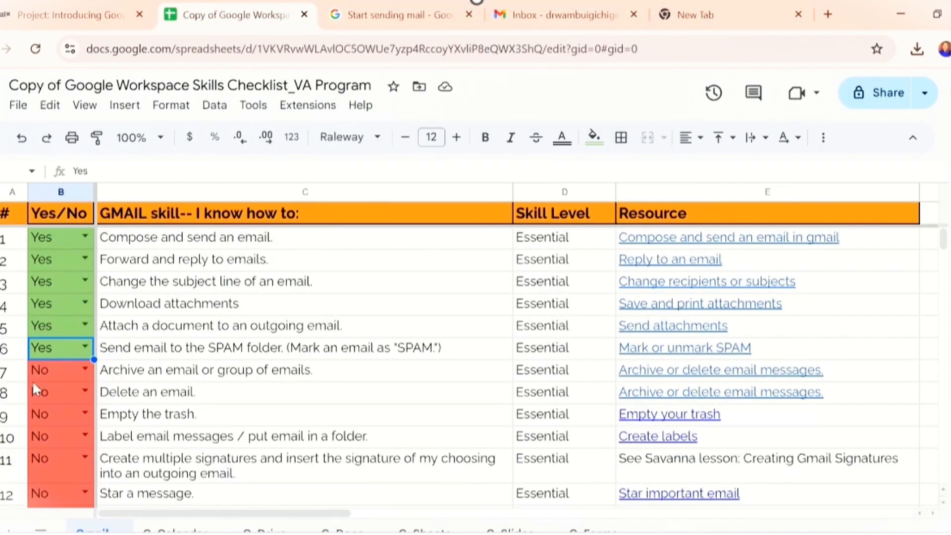
{"action": "left_click", "coordinate": [85, 372]}
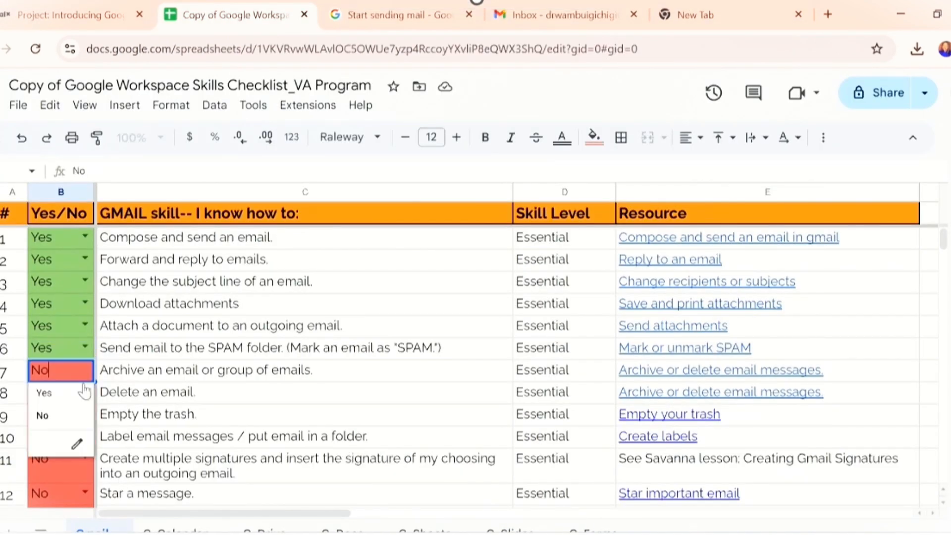
{"action": "left_click", "coordinate": [56, 402]}
{"action": "scroll", "coordinate": [140, 349], "scroll_direction": "down", "scroll_amount": 3}
{"action": "scroll", "coordinate": [140, 350], "scroll_direction": "up", "scroll_amount": 3}
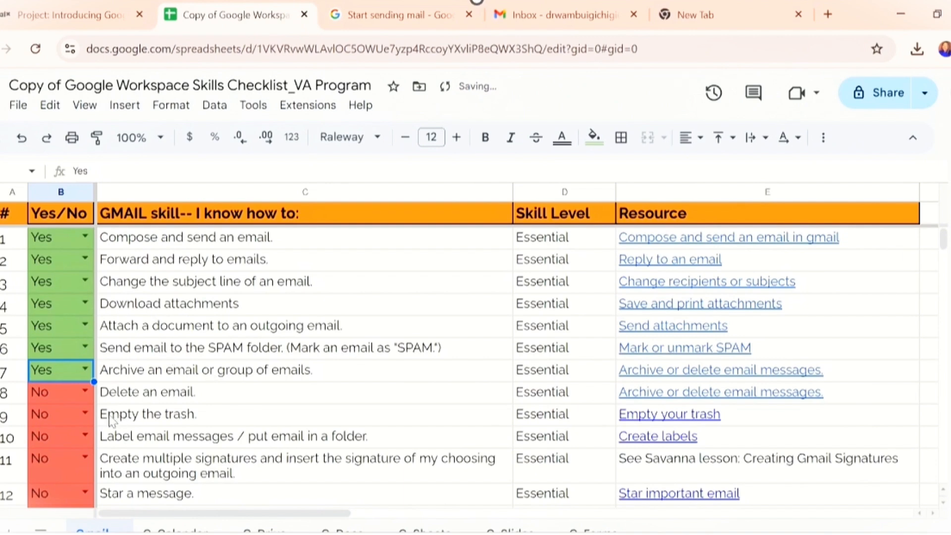
In Gmail's Promotions category, delete the seven Pinterest emails below the Lendplus ad, dated Aug 29 to Sep 1.
{"action": "left_click", "coordinate": [532, 14]}
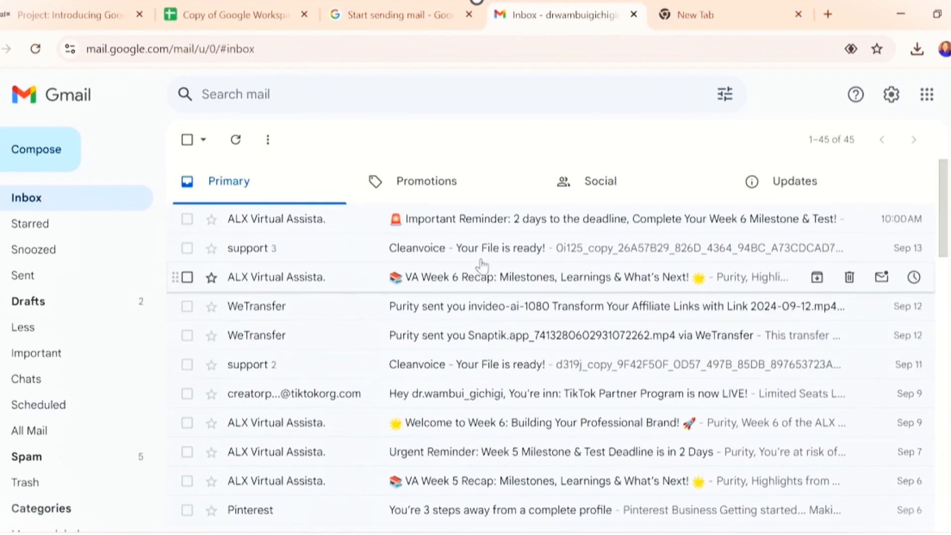
{"action": "left_click", "coordinate": [449, 184]}
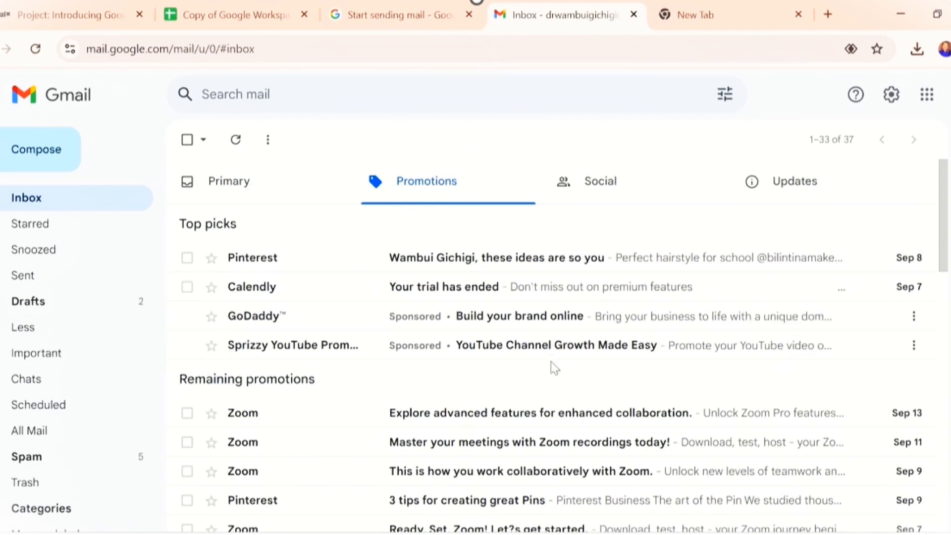
{"action": "scroll", "coordinate": [562, 361], "scroll_direction": "down", "scroll_amount": 10}
{"action": "left_click", "coordinate": [186, 336]}
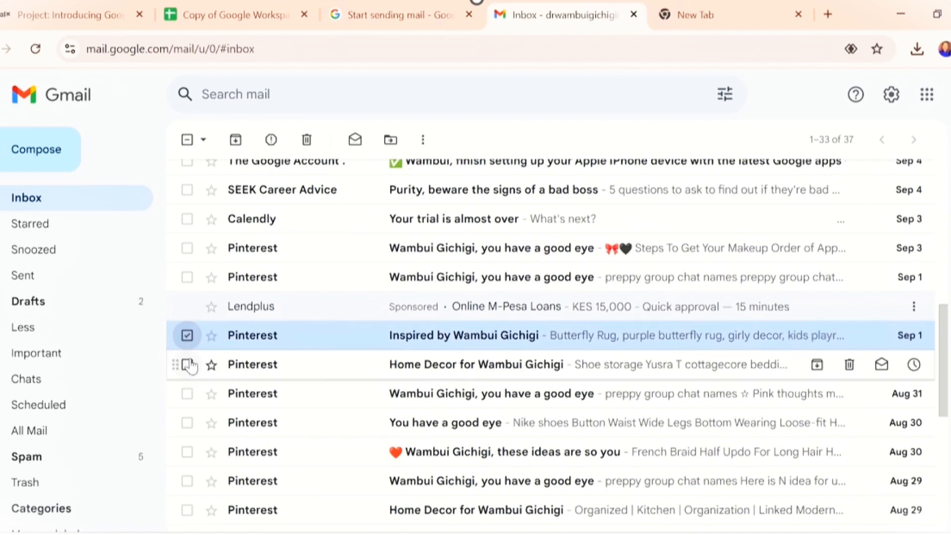
{"action": "left_click", "coordinate": [188, 365]}
{"action": "left_click", "coordinate": [187, 393]}
{"action": "left_click", "coordinate": [188, 423]}
{"action": "left_click", "coordinate": [188, 452]}
{"action": "left_click", "coordinate": [187, 481]}
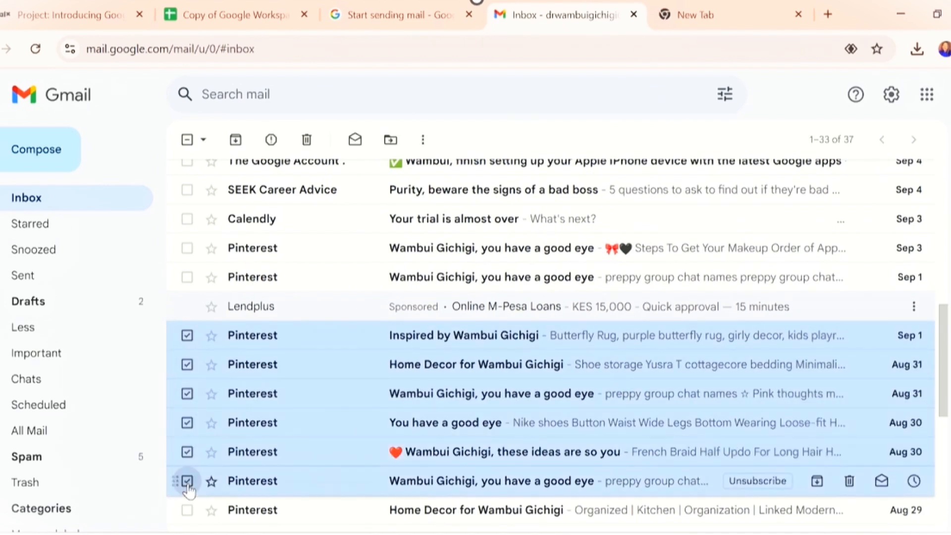
{"action": "left_click", "coordinate": [187, 510]}
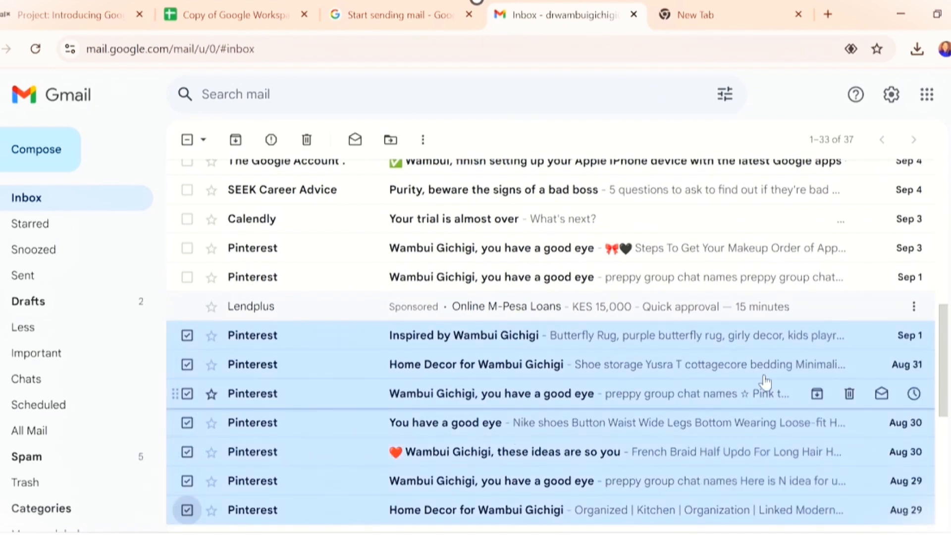
{"action": "left_click", "coordinate": [304, 141]}
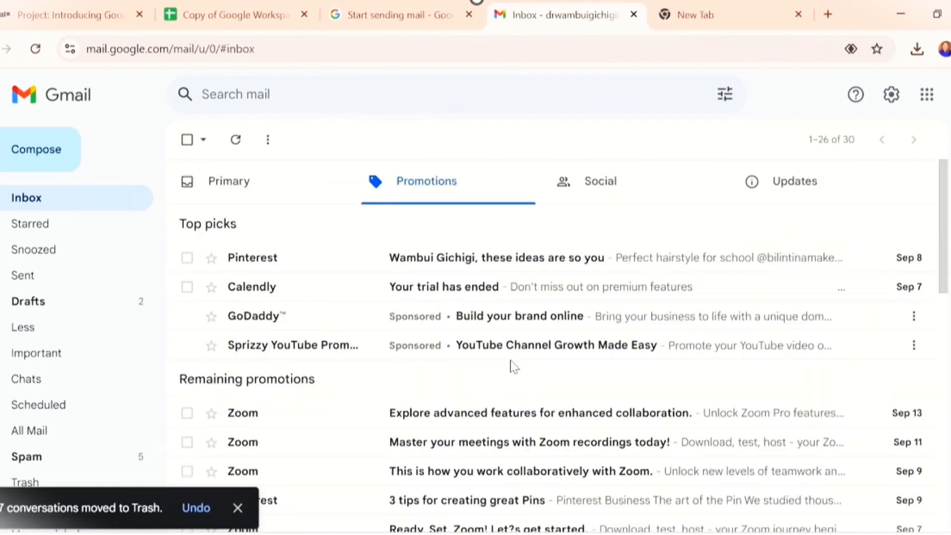
Select all emails in Promotions except Calendly's "Your trial has ended" and delete them, keeping the Calendly email.
{"action": "scroll", "coordinate": [690, 403], "scroll_direction": "down", "scroll_amount": 1}
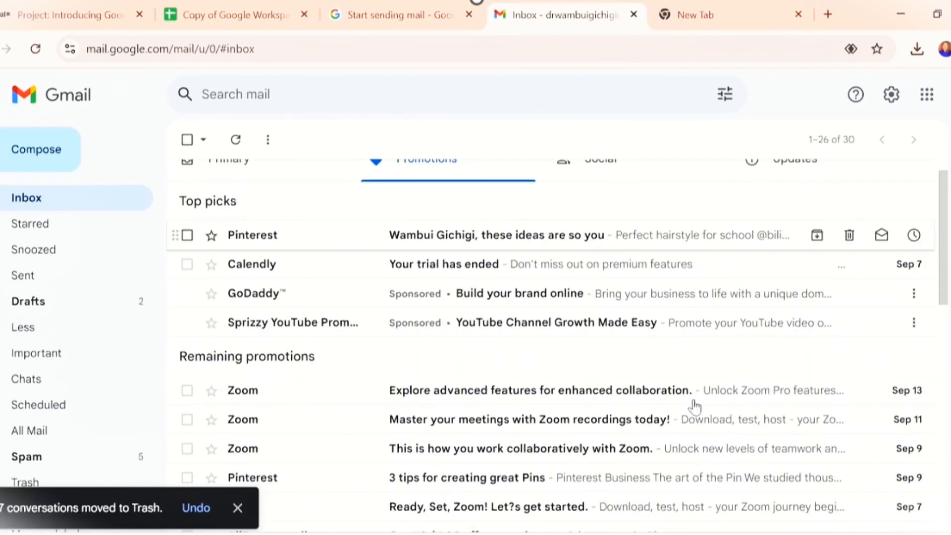
{"action": "scroll", "coordinate": [679, 304], "scroll_direction": "up", "scroll_amount": 1}
{"action": "scroll", "coordinate": [688, 380], "scroll_direction": "down", "scroll_amount": 1}
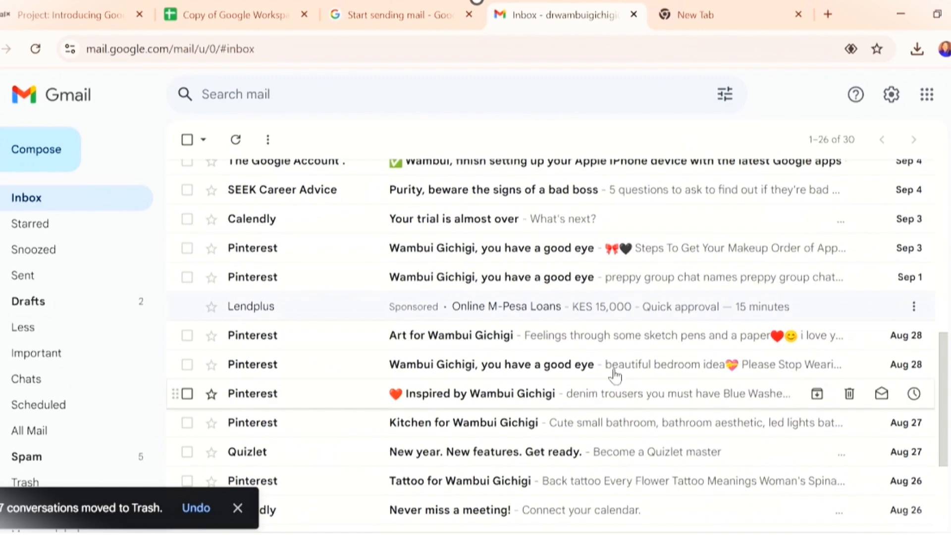
{"action": "scroll", "coordinate": [611, 373], "scroll_direction": "down", "scroll_amount": 3}
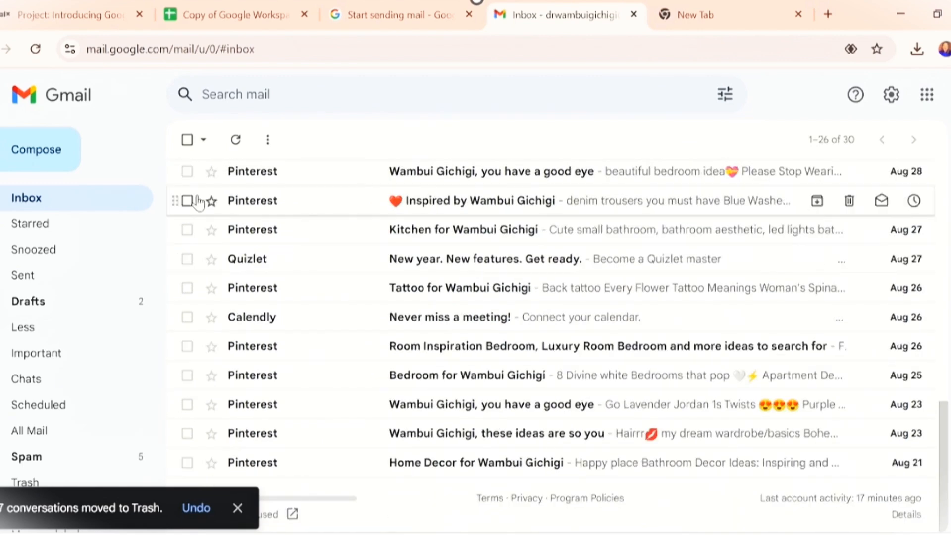
{"action": "scroll", "coordinate": [578, 255], "scroll_direction": "up", "scroll_amount": 10}
{"action": "scroll", "coordinate": [578, 311], "scroll_direction": "up", "scroll_amount": 1}
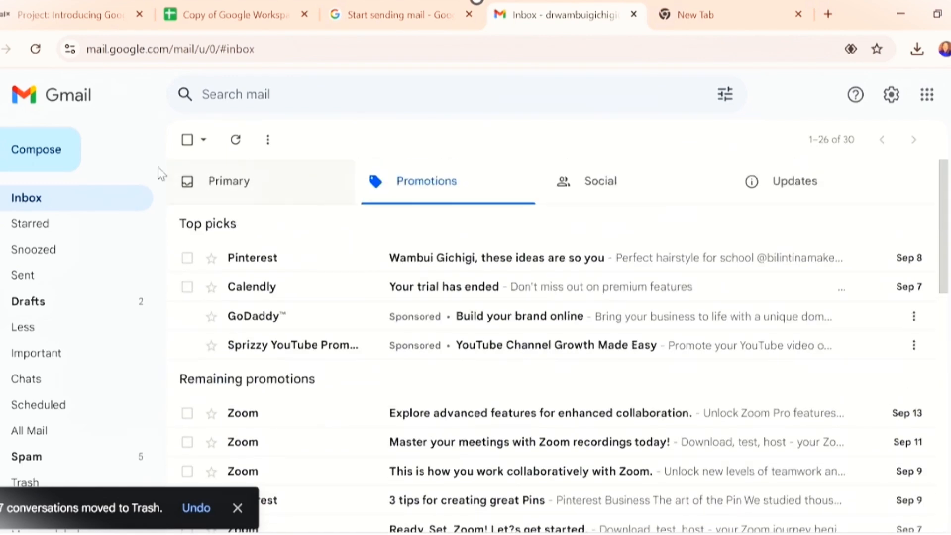
{"action": "left_click", "coordinate": [187, 140]}
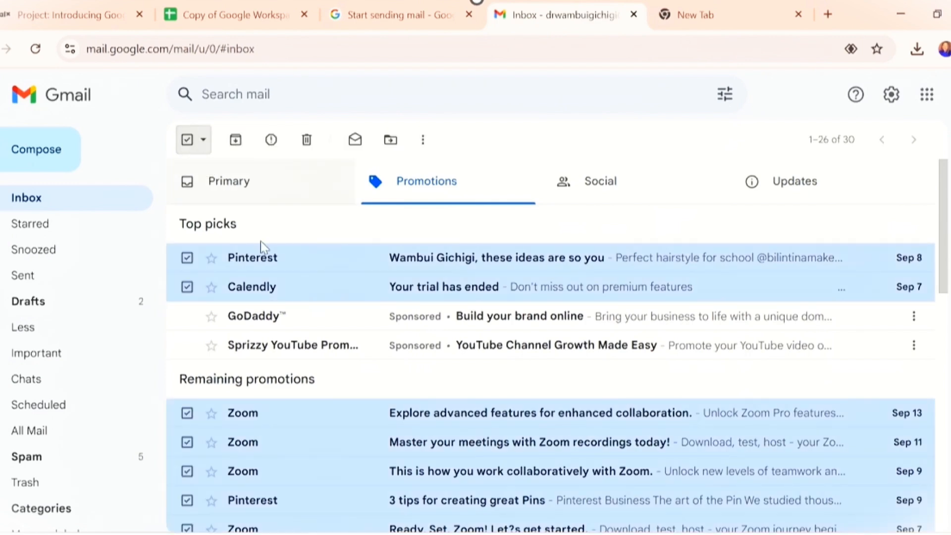
{"action": "scroll", "coordinate": [765, 341], "scroll_direction": "down", "scroll_amount": 10}
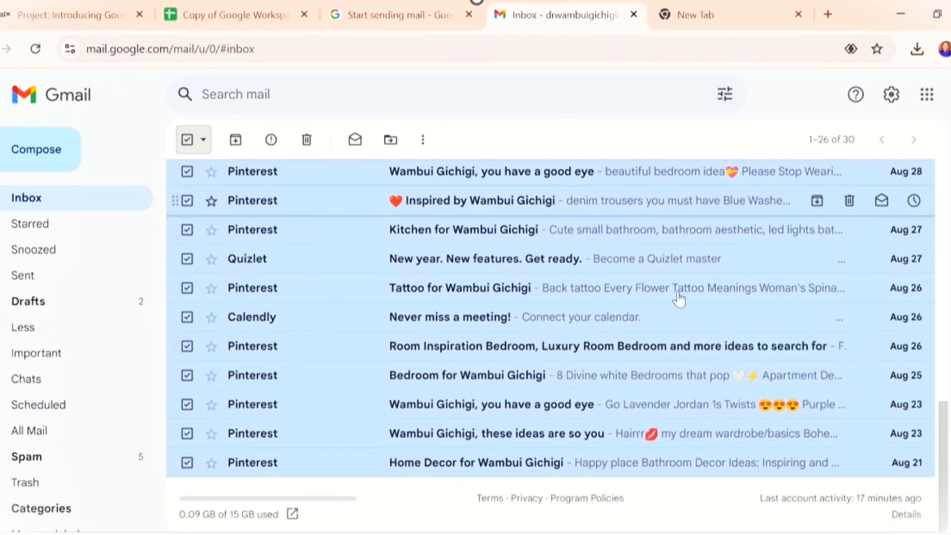
{"action": "scroll", "coordinate": [601, 426], "scroll_direction": "up", "scroll_amount": 10}
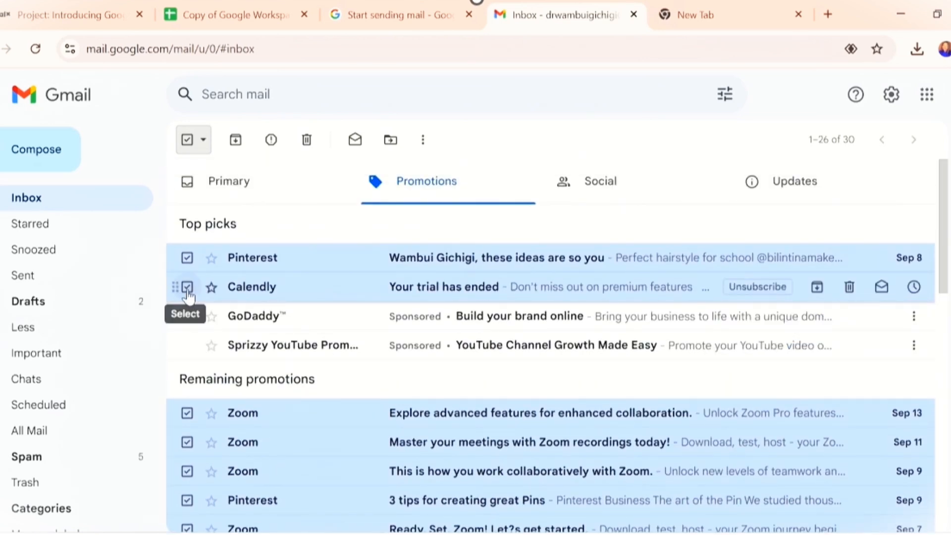
{"action": "left_click", "coordinate": [188, 290]}
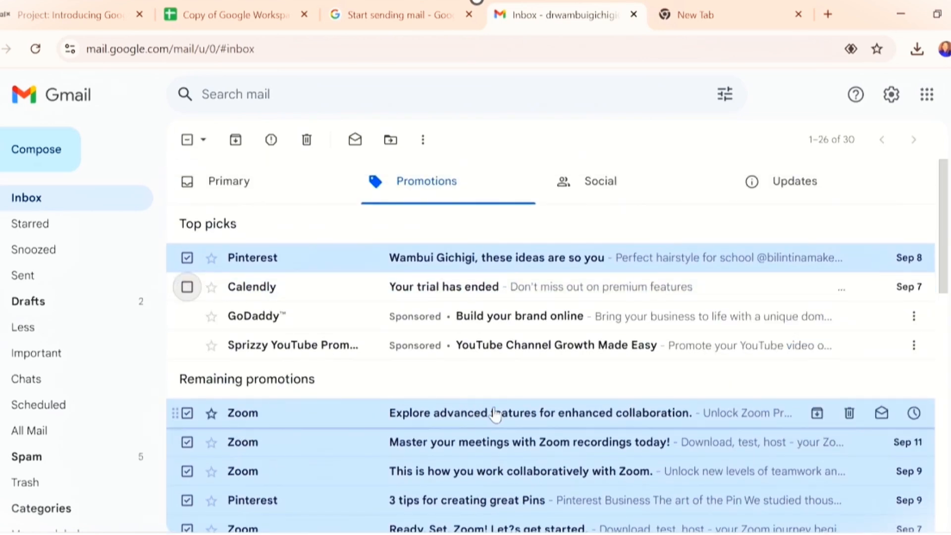
{"action": "scroll", "coordinate": [495, 416], "scroll_direction": "down", "scroll_amount": 3}
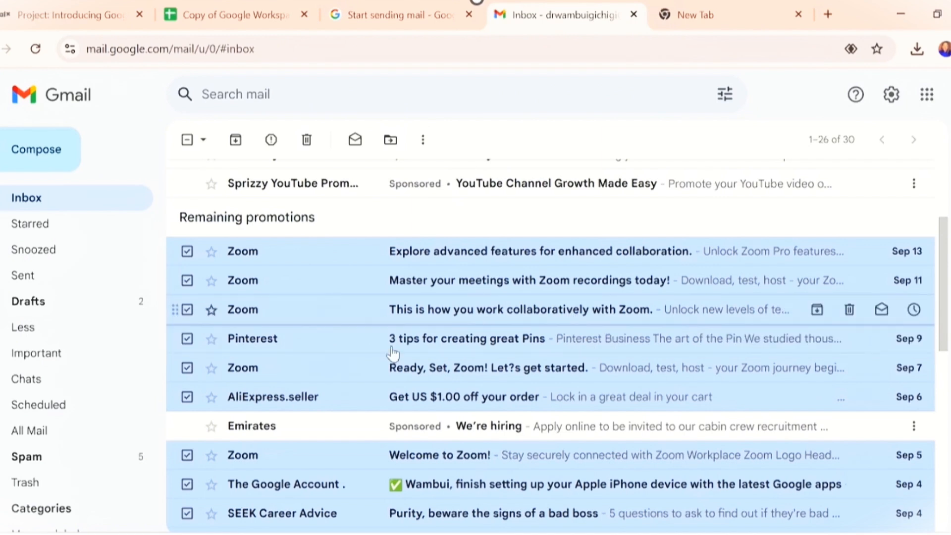
{"action": "scroll", "coordinate": [605, 378], "scroll_direction": "down", "scroll_amount": 10}
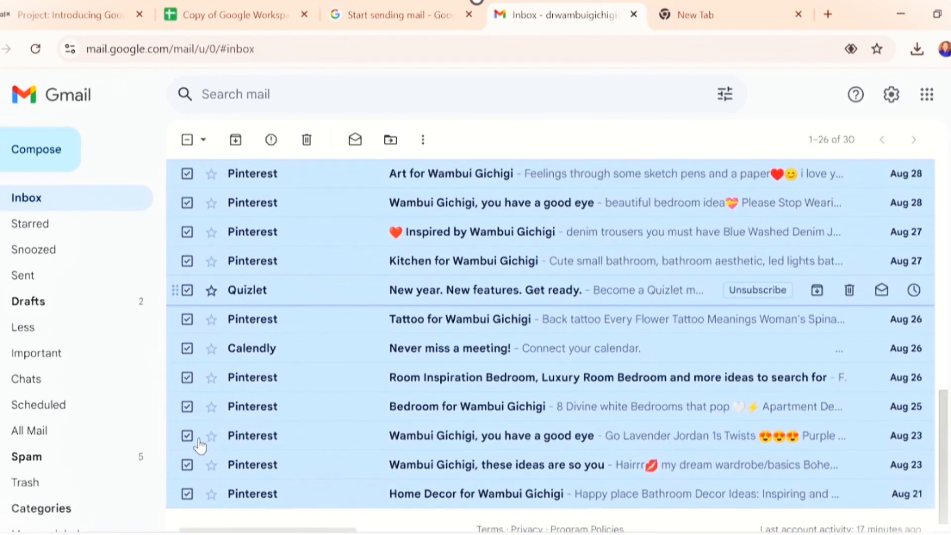
{"action": "scroll", "coordinate": [542, 350], "scroll_direction": "up", "scroll_amount": 12}
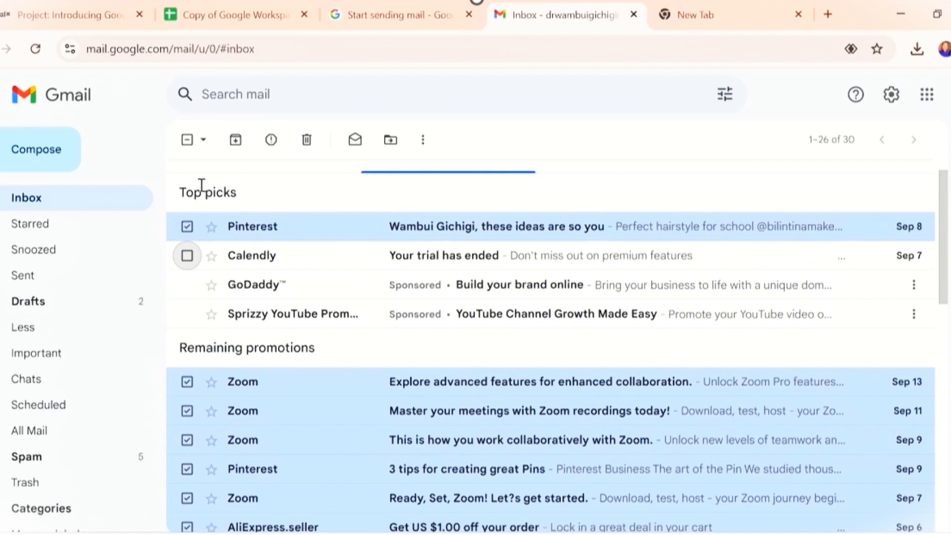
{"action": "left_click", "coordinate": [307, 141]}
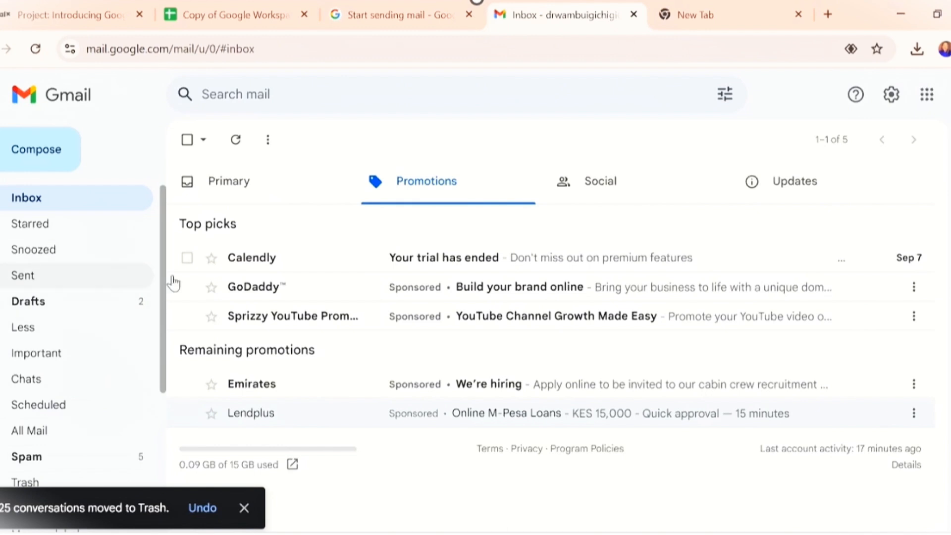
{"action": "left_click", "coordinate": [187, 258]}
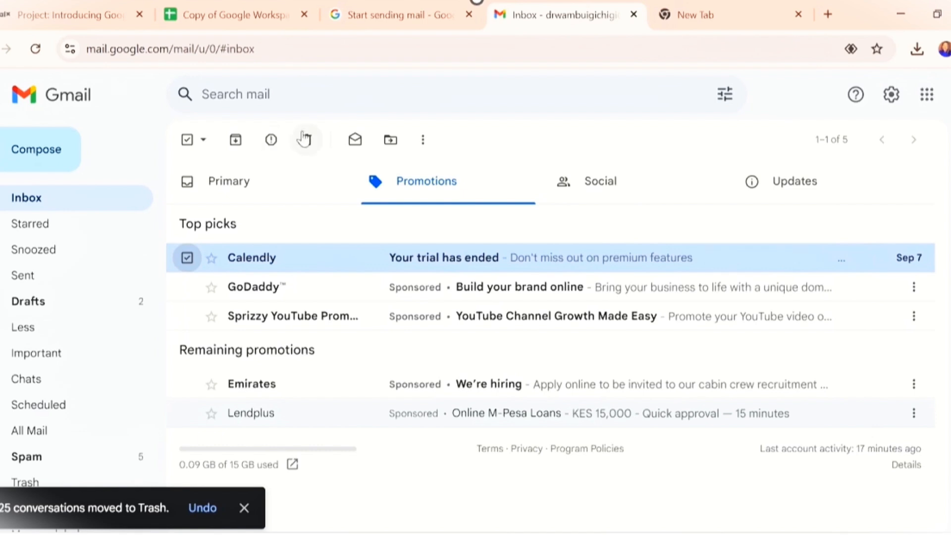
{"action": "left_click", "coordinate": [187, 258]}
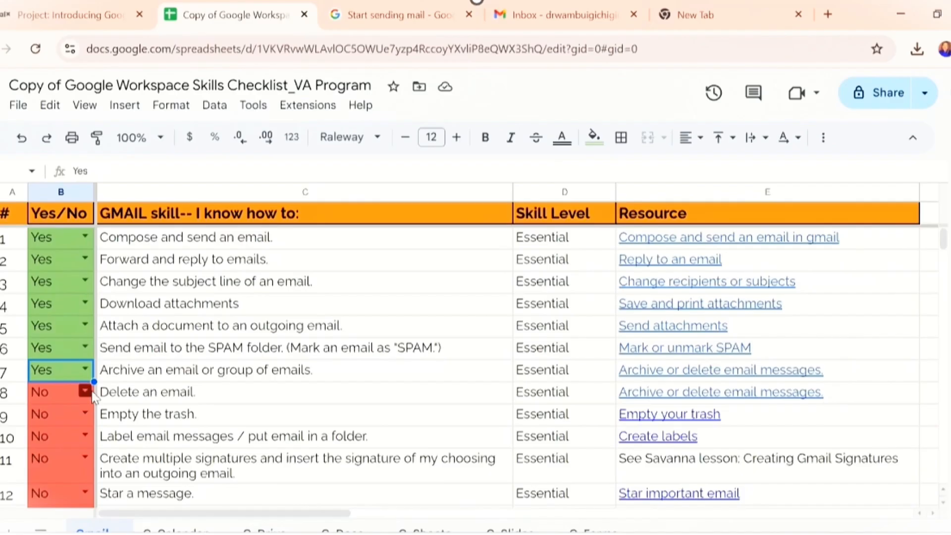
In the Google Workspace checklist, mark skill 8, deleting an email, as Yes and review the remaining skills.
{"action": "left_click", "coordinate": [85, 392]}
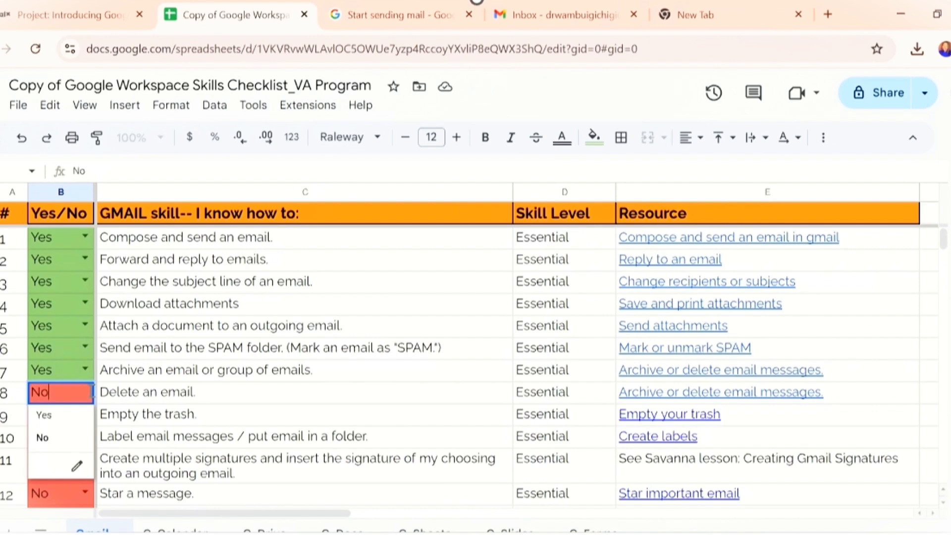
{"action": "left_click", "coordinate": [63, 425]}
{"action": "scroll", "coordinate": [196, 445], "scroll_direction": "down", "scroll_amount": 3}
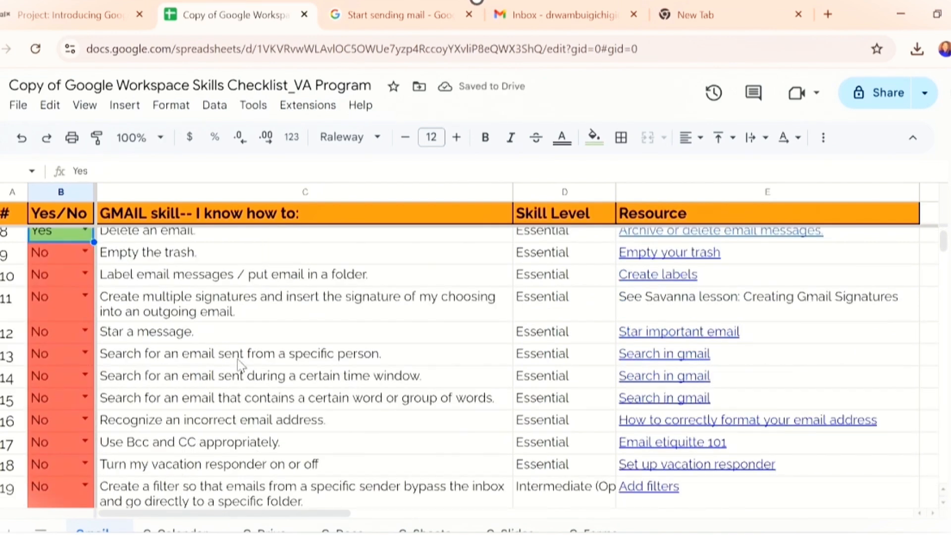
{"action": "scroll", "coordinate": [582, 276], "scroll_direction": "up", "scroll_amount": 3}
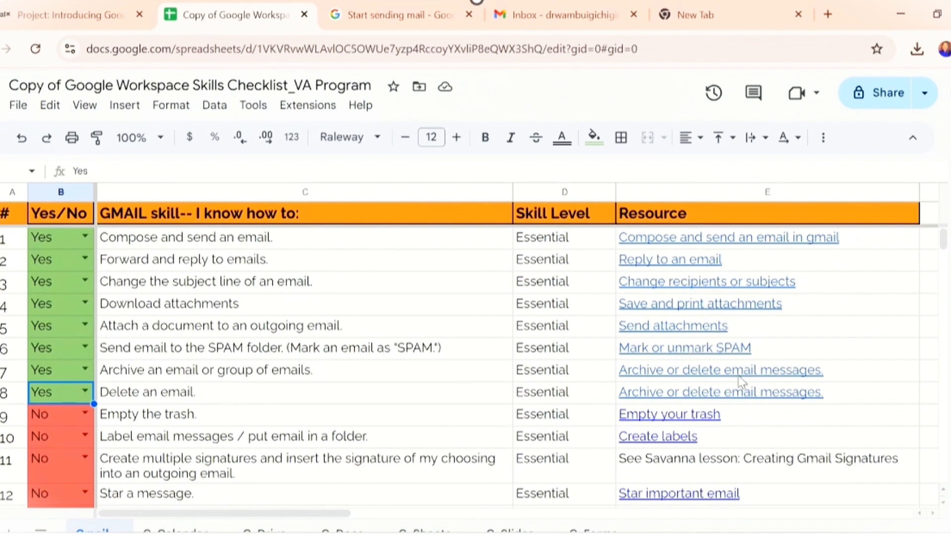
Switch to Gmail, open the Trash folder and look through the deleted emails.
{"action": "mouse_move", "coordinate": [770, 375]}
{"action": "left_click", "coordinate": [564, 15]}
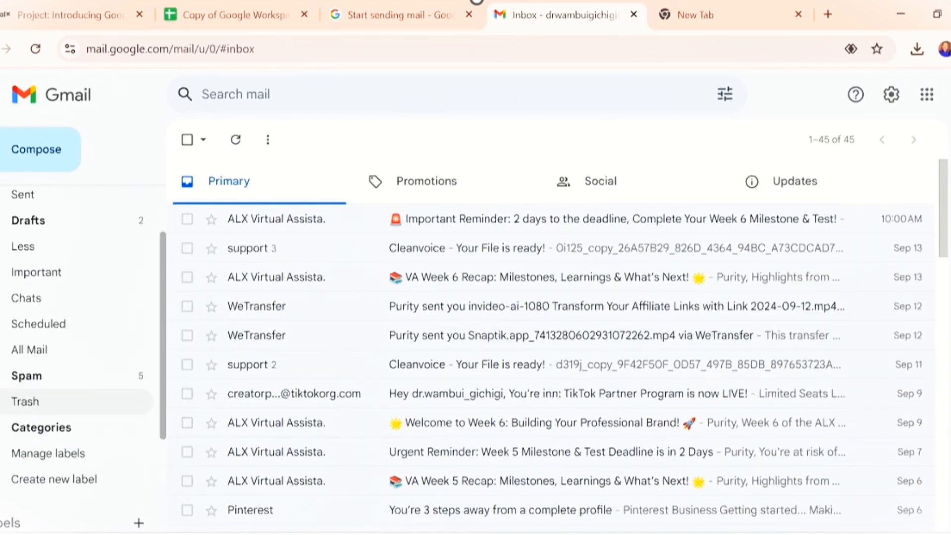
{"action": "left_click", "coordinate": [20, 409]}
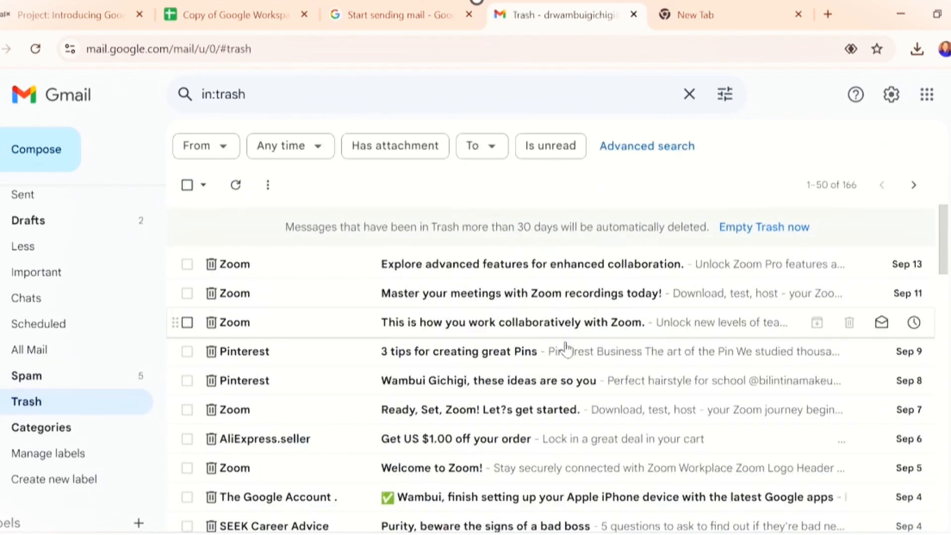
{"action": "scroll", "coordinate": [569, 347], "scroll_direction": "down", "scroll_amount": 15}
{"action": "scroll", "coordinate": [569, 349], "scroll_direction": "down", "scroll_amount": 3}
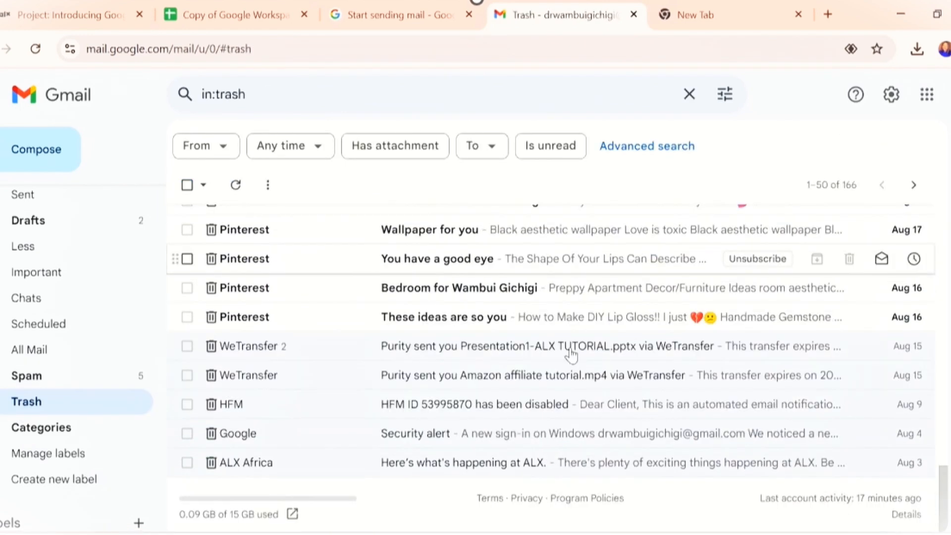
{"action": "scroll", "coordinate": [485, 362], "scroll_direction": "up", "scroll_amount": 18}
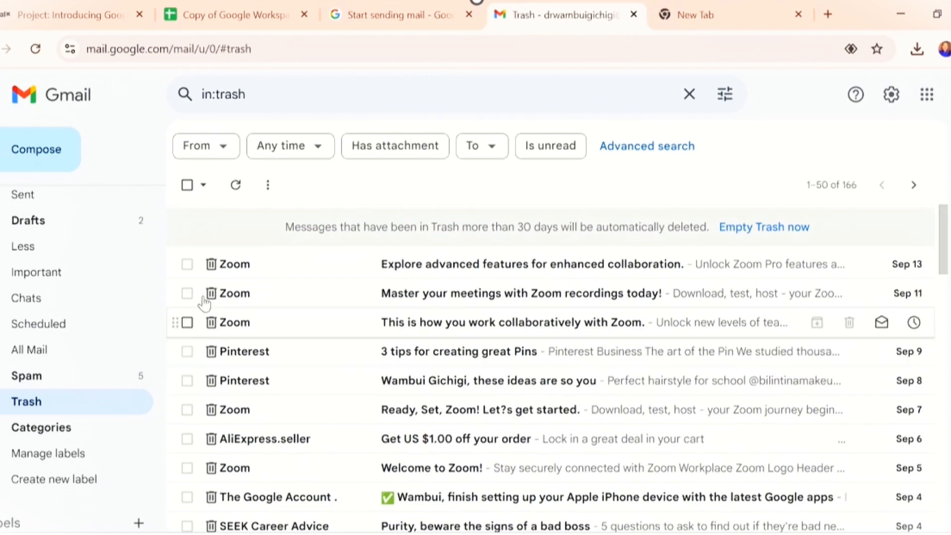
{"action": "scroll", "coordinate": [570, 411], "scroll_direction": "down", "scroll_amount": 15}
{"action": "scroll", "coordinate": [560, 410], "scroll_direction": "down", "scroll_amount": 2}
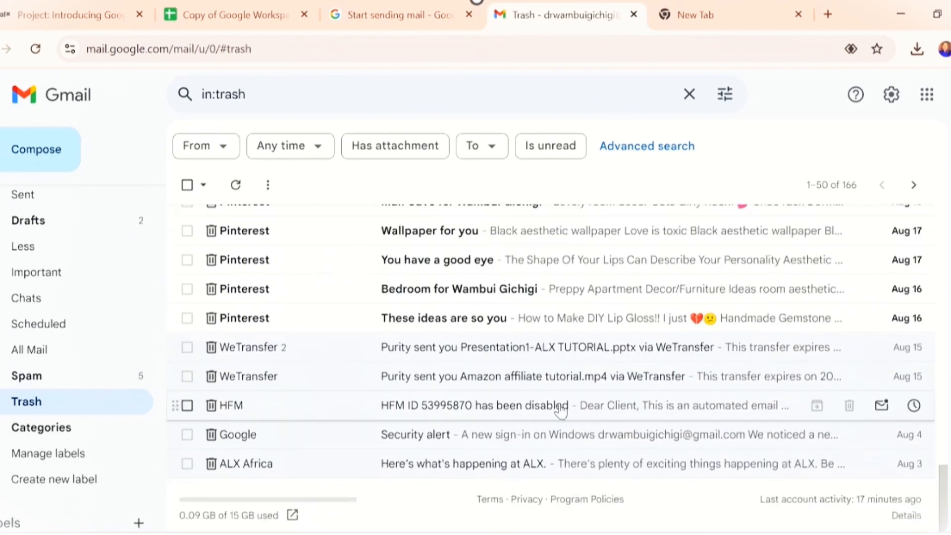
{"action": "scroll", "coordinate": [559, 410], "scroll_direction": "up", "scroll_amount": 17}
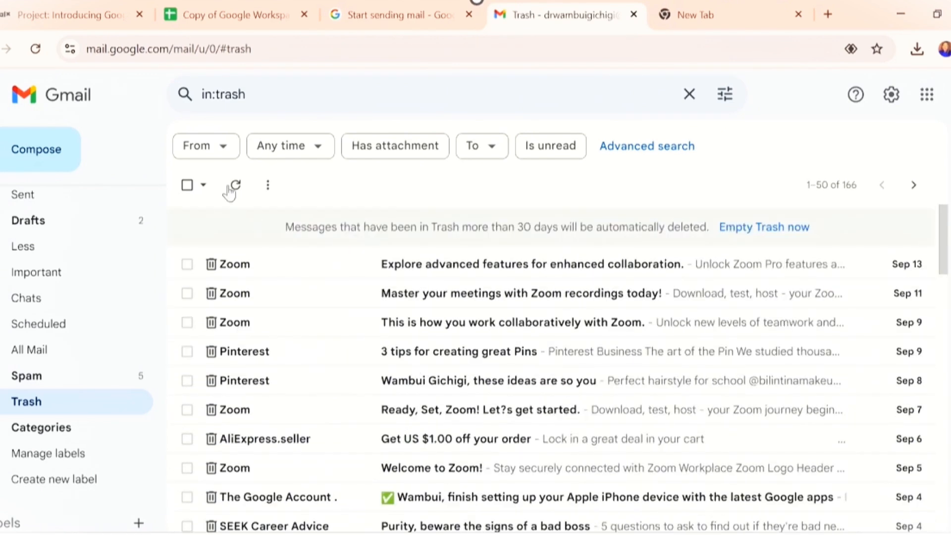
Select all emails on the Trash page except ALX Africa's "Here's what's happening at ALX." and delete them forever.
{"action": "left_click", "coordinate": [187, 186]}
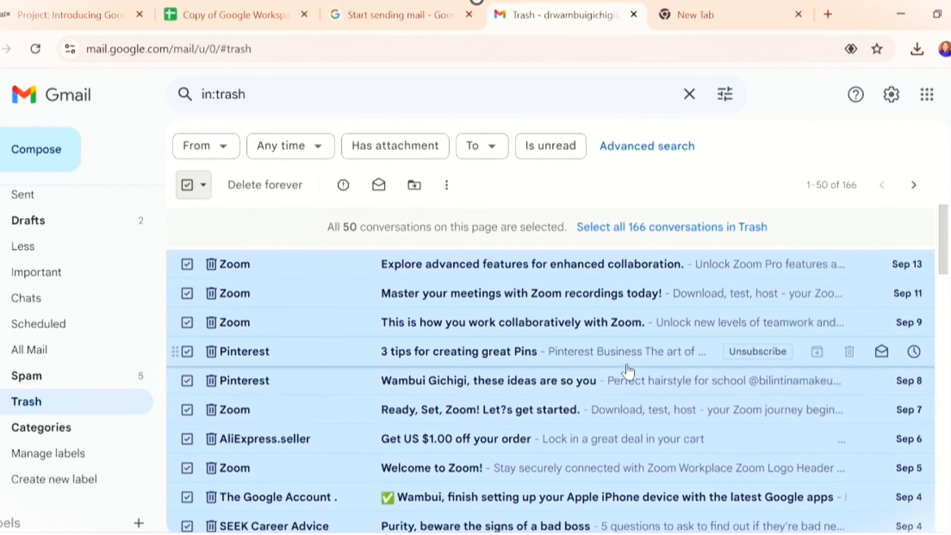
{"action": "scroll", "coordinate": [619, 387], "scroll_direction": "down", "scroll_amount": 20}
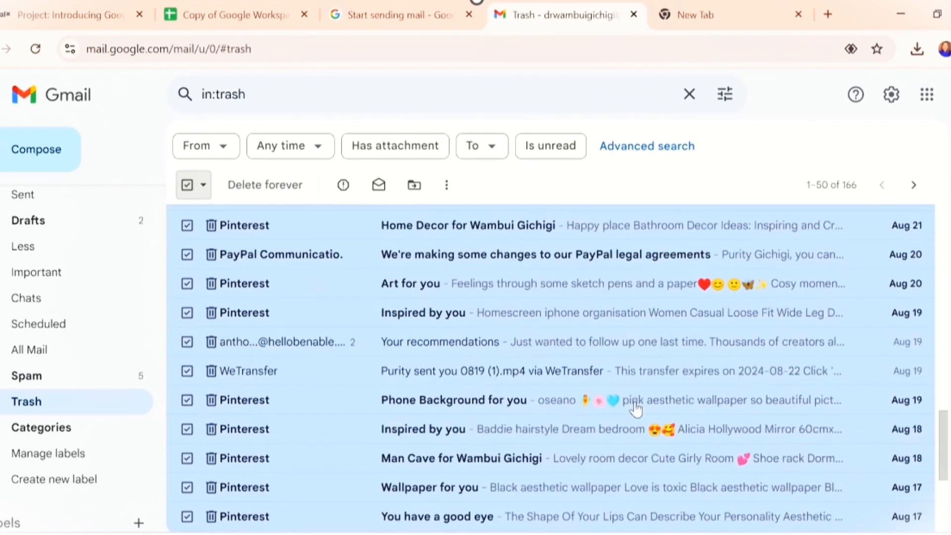
{"action": "left_click", "coordinate": [187, 462]}
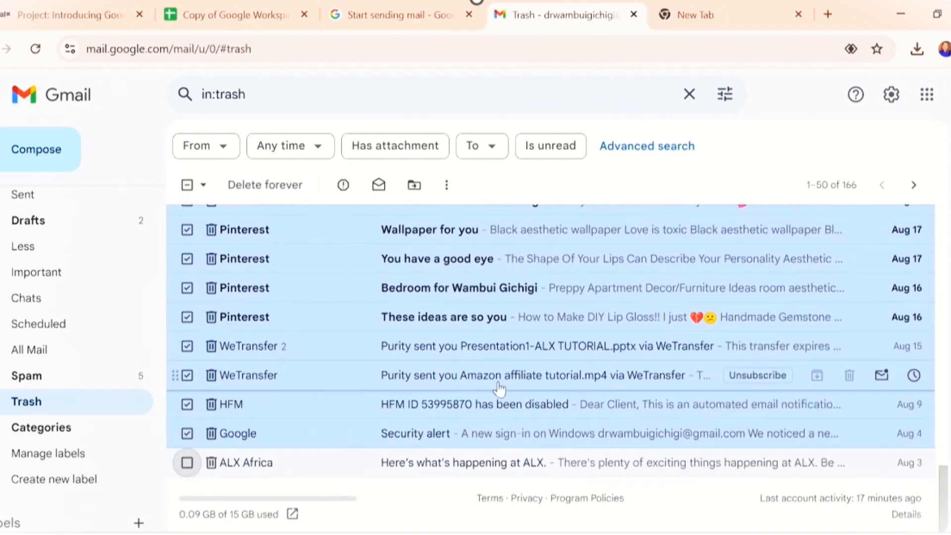
{"action": "scroll", "coordinate": [495, 367], "scroll_direction": "up", "scroll_amount": 5}
{"action": "scroll", "coordinate": [471, 347], "scroll_direction": "up", "scroll_amount": 2}
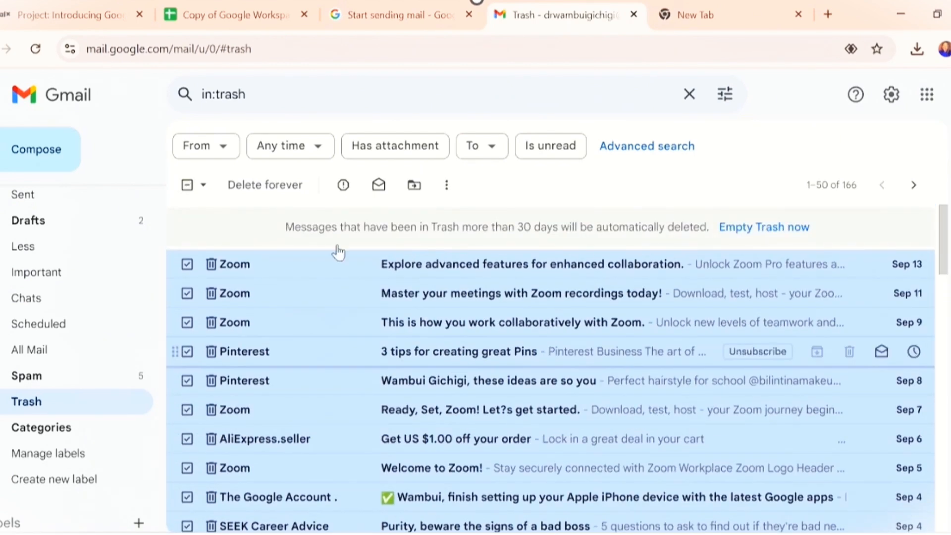
{"action": "left_click", "coordinate": [266, 188]}
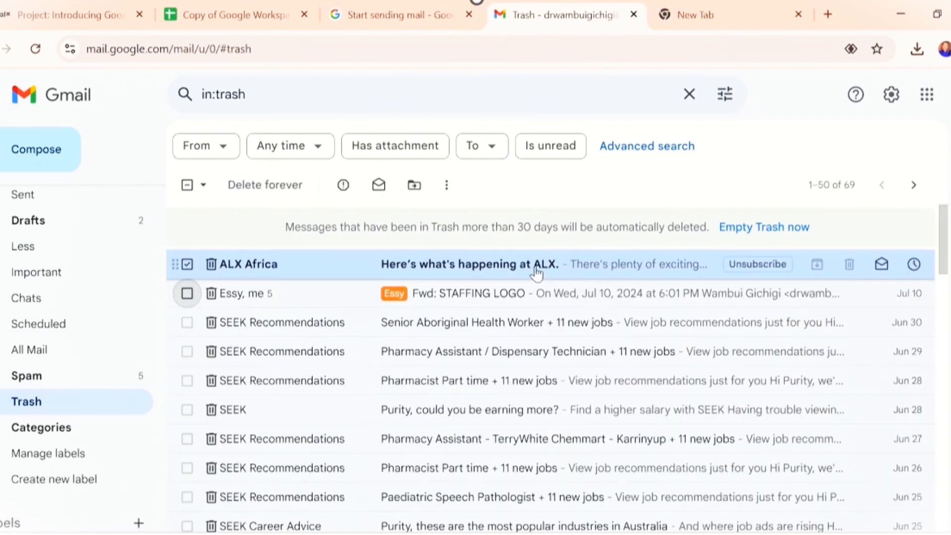
Move the ALX Africa email and the "Fwd: STAFFING LOGO" conversation from Trash back to the inbox.
{"action": "right_click", "coordinate": [418, 269]}
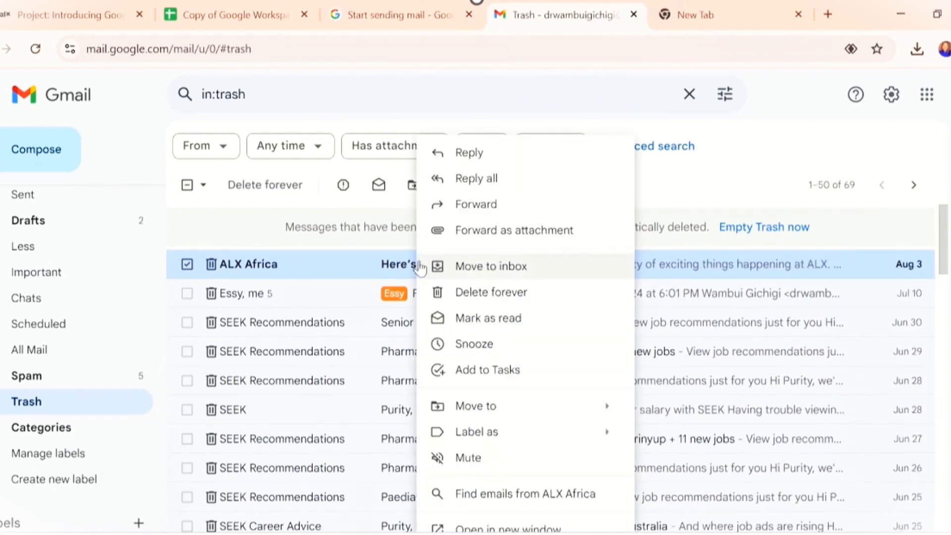
{"action": "left_click", "coordinate": [499, 270]}
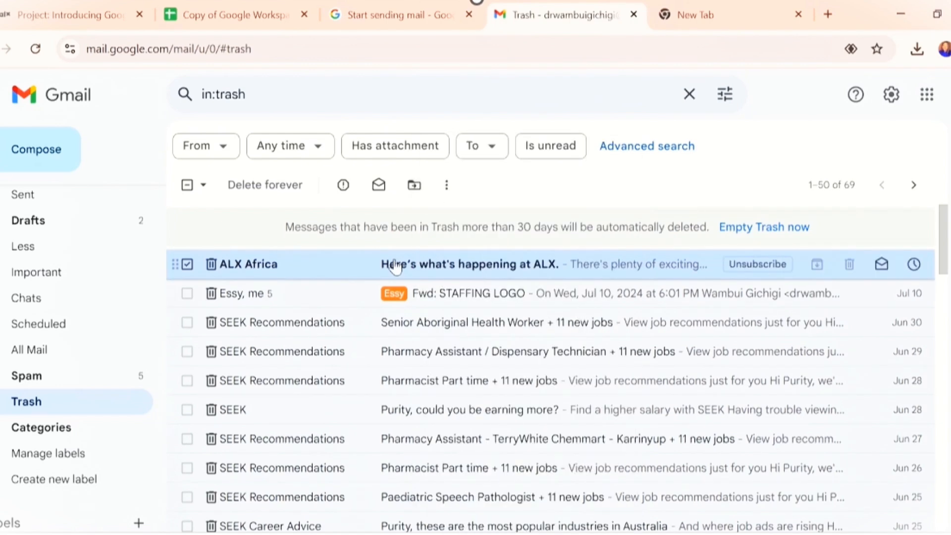
{"action": "left_click", "coordinate": [187, 294]}
{"action": "left_click", "coordinate": [187, 293]}
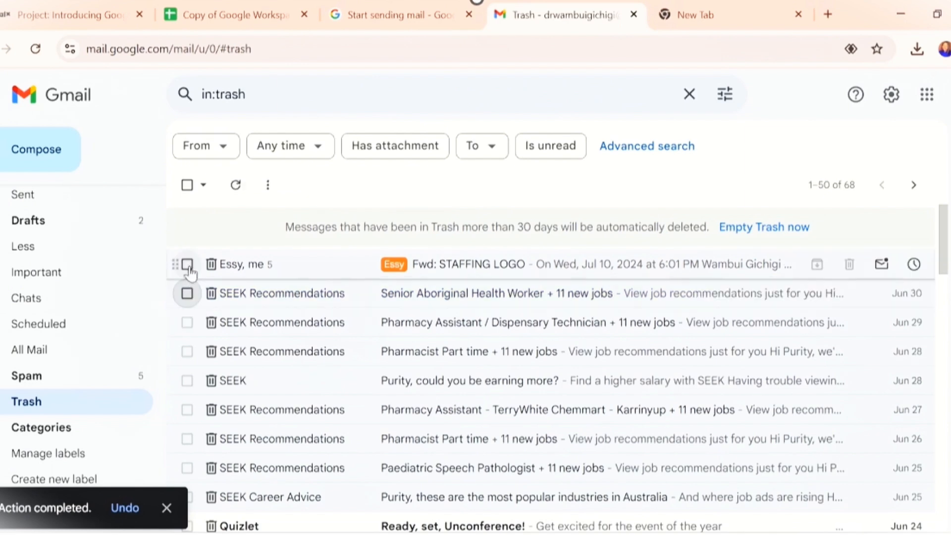
{"action": "left_click", "coordinate": [187, 264]}
{"action": "right_click", "coordinate": [266, 266]}
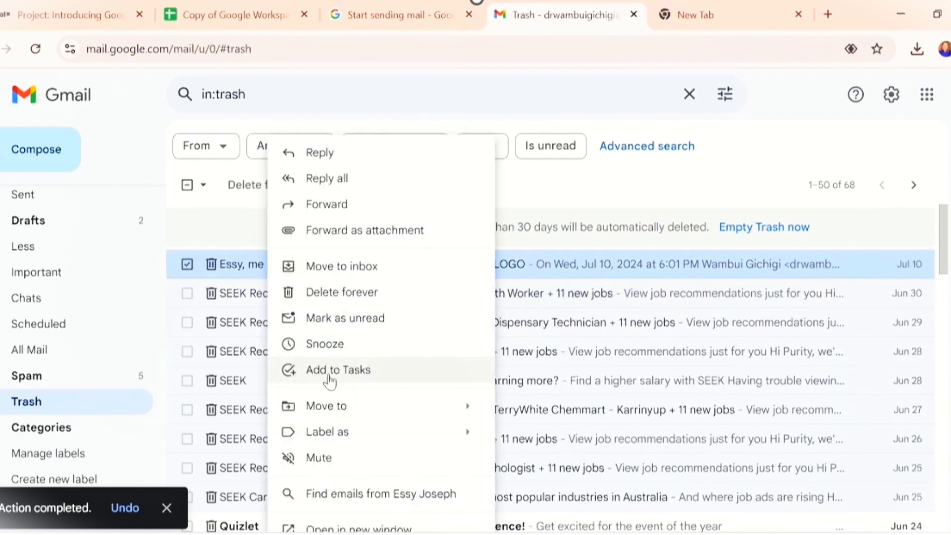
{"action": "left_click", "coordinate": [327, 270]}
Check the emails remaining in Trash and select all of them on the page.
{"action": "scroll", "coordinate": [492, 352], "scroll_direction": "down", "scroll_amount": 10}
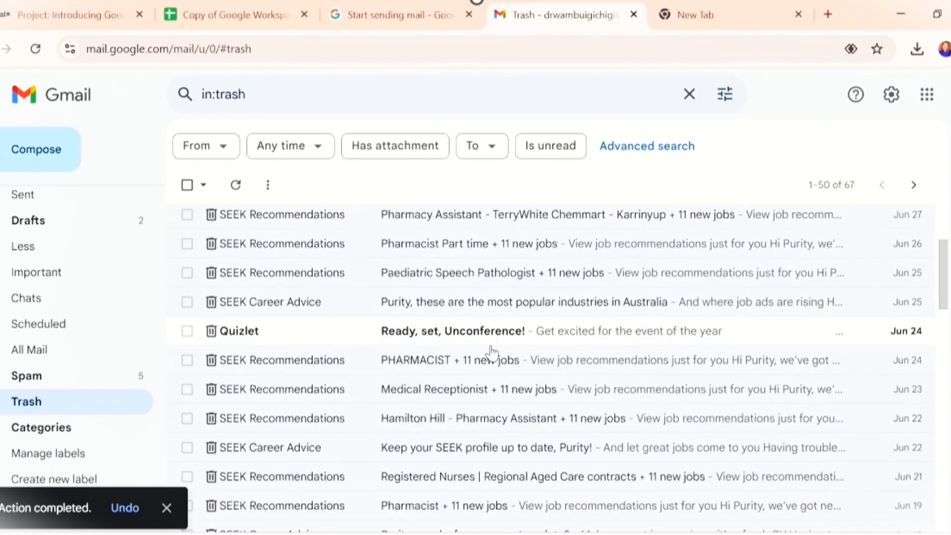
{"action": "scroll", "coordinate": [542, 381], "scroll_direction": "down", "scroll_amount": 2}
{"action": "scroll", "coordinate": [547, 389], "scroll_direction": "up", "scroll_amount": 6}
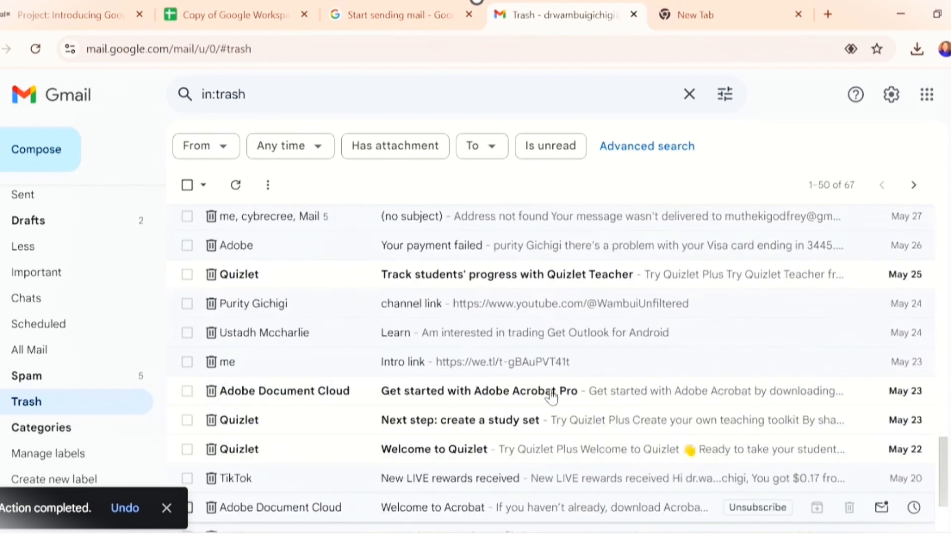
{"action": "scroll", "coordinate": [549, 394], "scroll_direction": "up", "scroll_amount": 5}
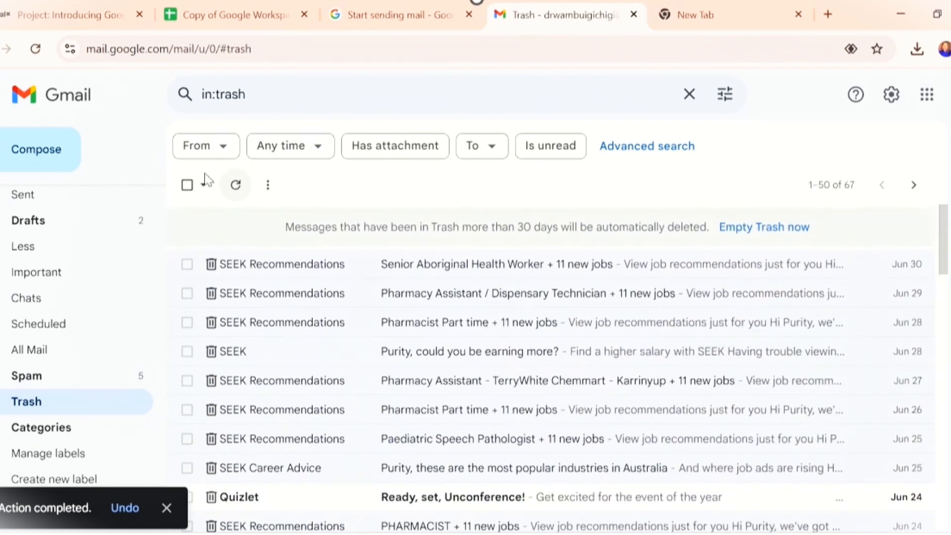
{"action": "left_click", "coordinate": [197, 187]}
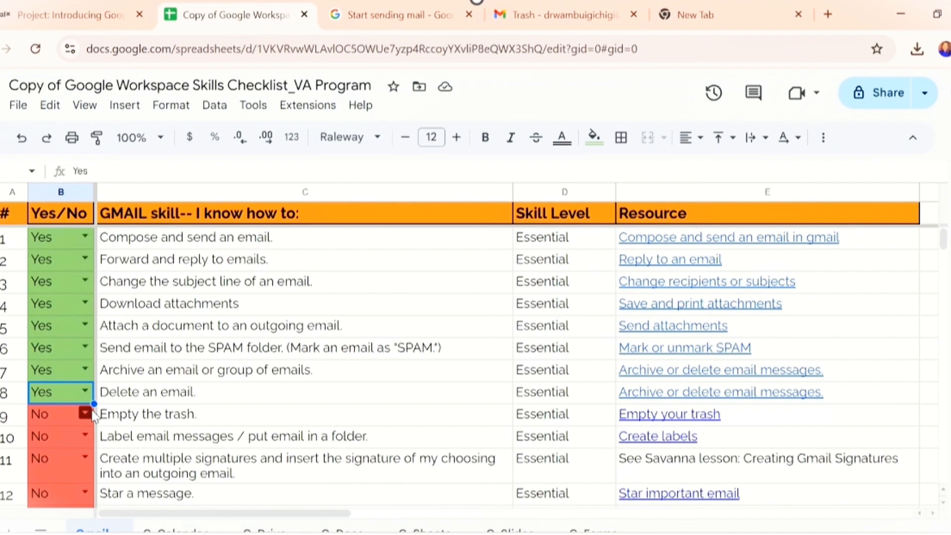
In the Google Workspace checklist, mark skill 9, emptying the trash, as Yes.
{"action": "left_click", "coordinate": [91, 413]}
{"action": "left_click", "coordinate": [49, 391]}
{"action": "scroll", "coordinate": [347, 384], "scroll_direction": "down", "scroll_amount": 2}
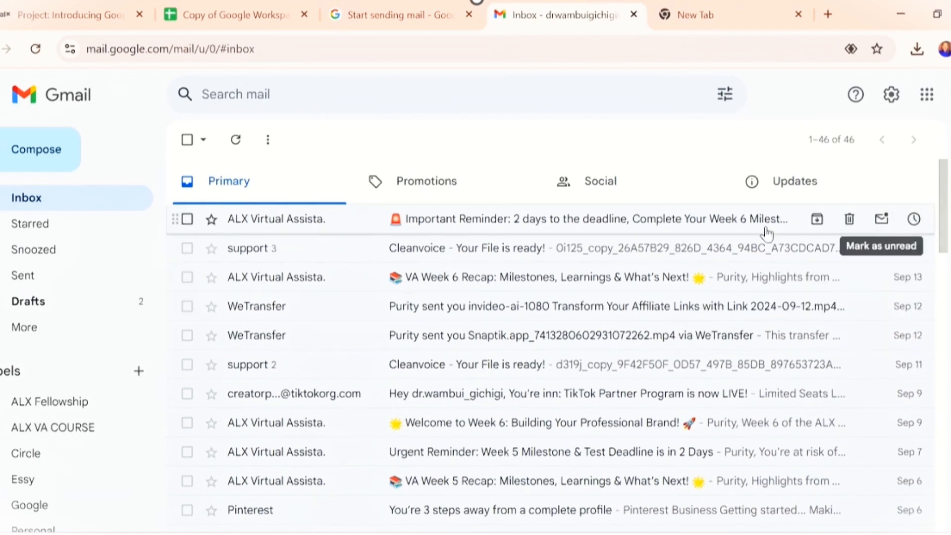
In Gmail's Primary inbox, apply the ALX VA COURSE label to ALX Virtual Assistant's "Important Reminder: 2 days to the deadline" email.
{"action": "left_click", "coordinate": [432, 226]}
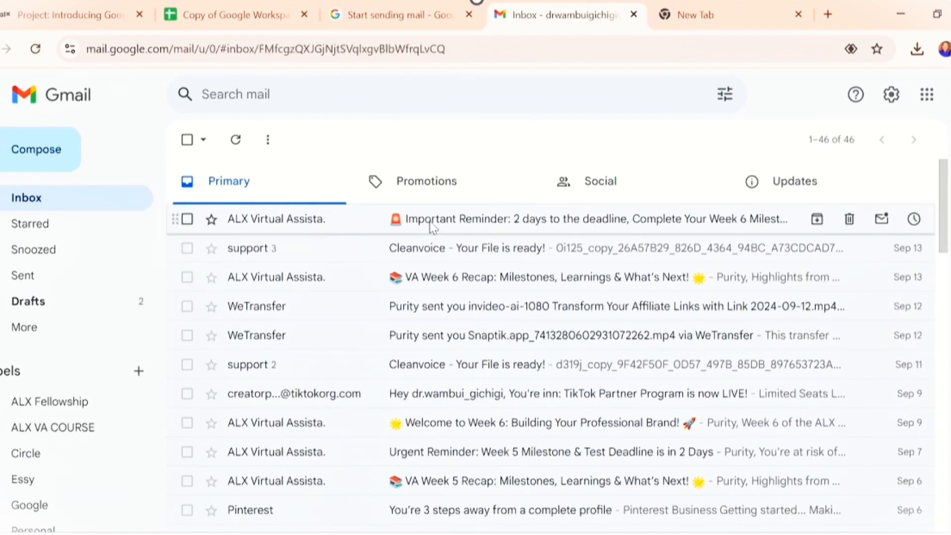
{"action": "left_click", "coordinate": [188, 140]}
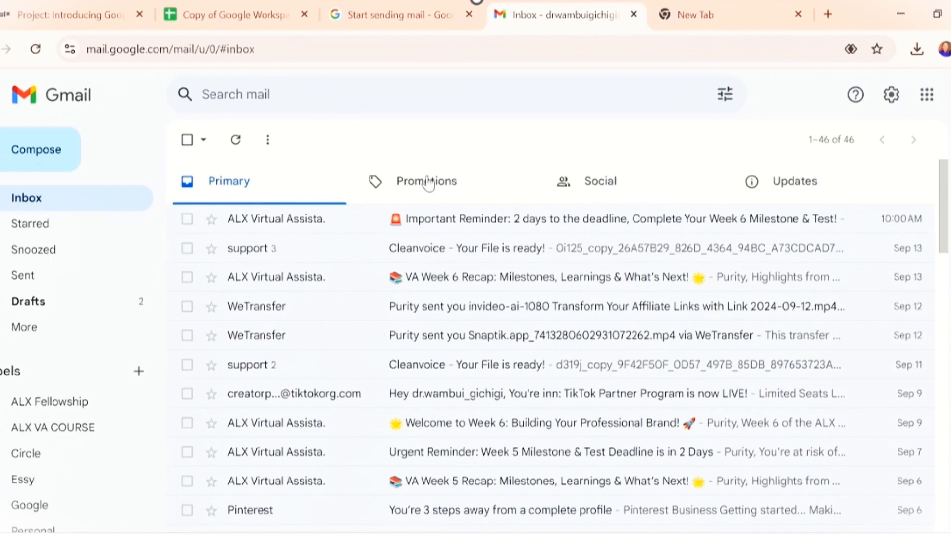
{"action": "left_click", "coordinate": [187, 219]}
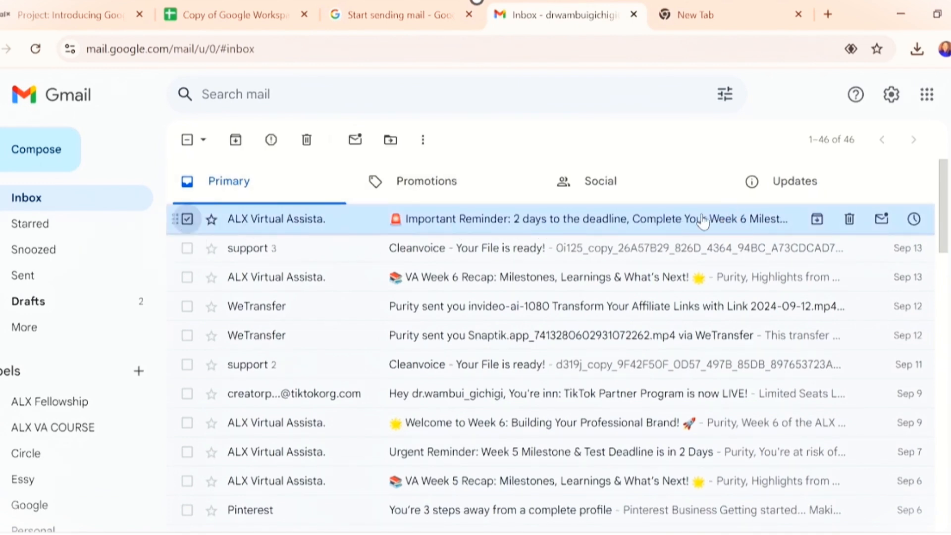
{"action": "right_click", "coordinate": [686, 220]}
{"action": "mouse_move", "coordinate": [743, 433]}
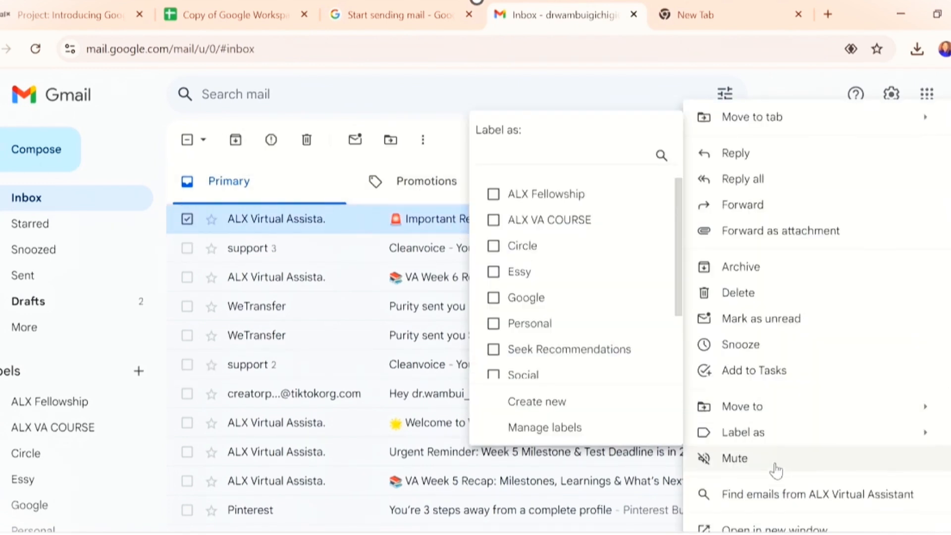
{"action": "mouse_move", "coordinate": [732, 406]}
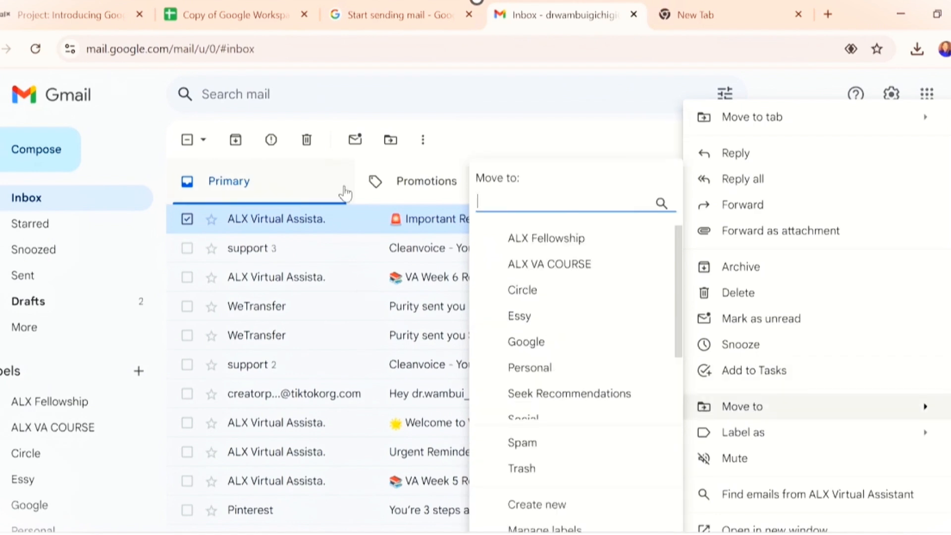
{"action": "mouse_move", "coordinate": [781, 436]}
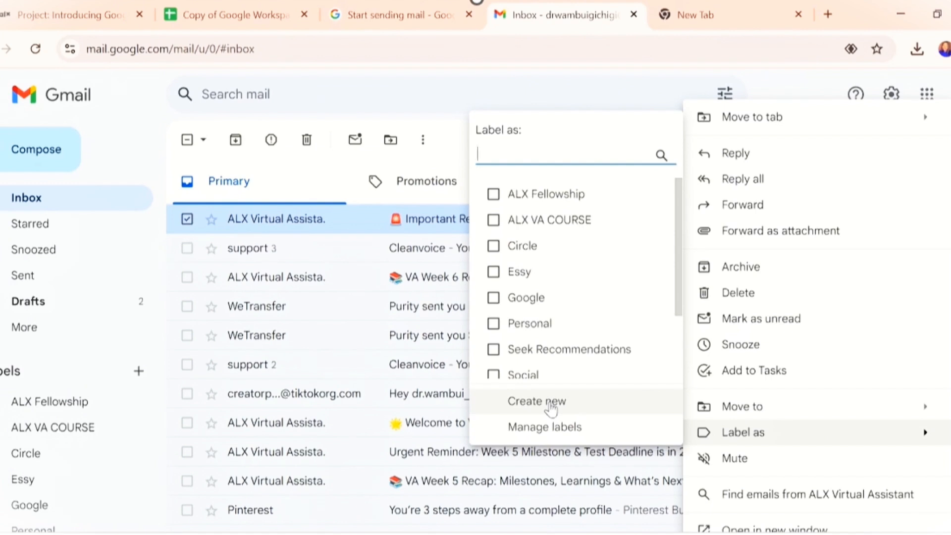
{"action": "left_click", "coordinate": [493, 221]}
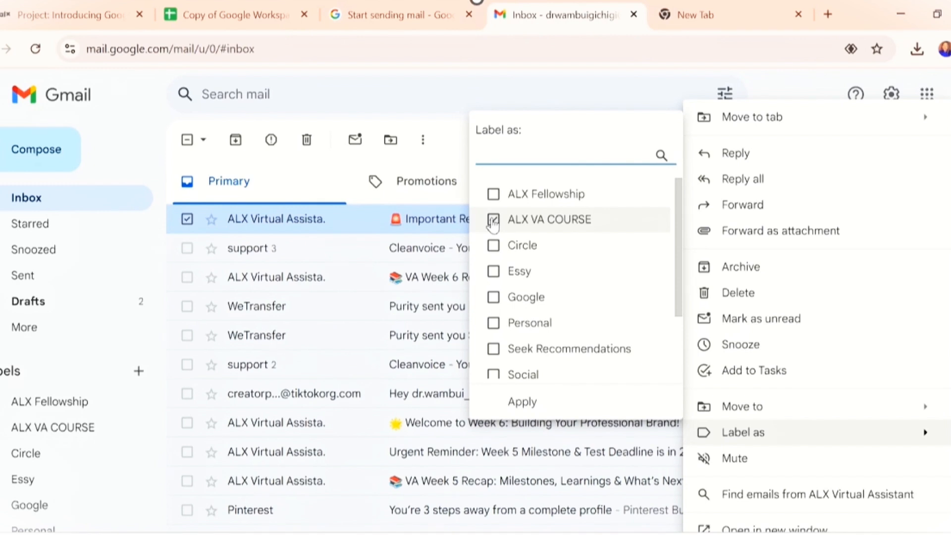
{"action": "left_click", "coordinate": [521, 402]}
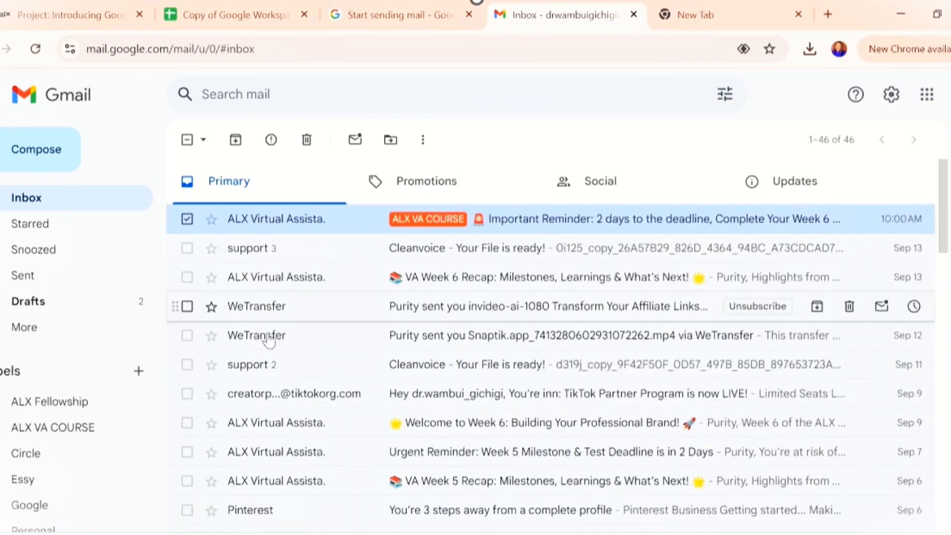
Also select WeTransfer's invideo-ai-1080 email and apply a new label named "completed projects" to both selected emails.
{"action": "left_click", "coordinate": [186, 306]}
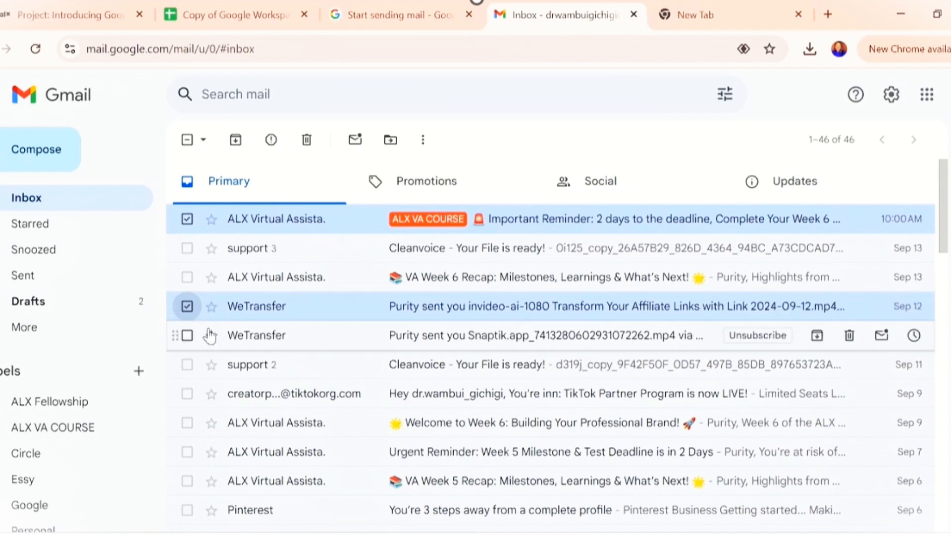
{"action": "right_click", "coordinate": [466, 315]}
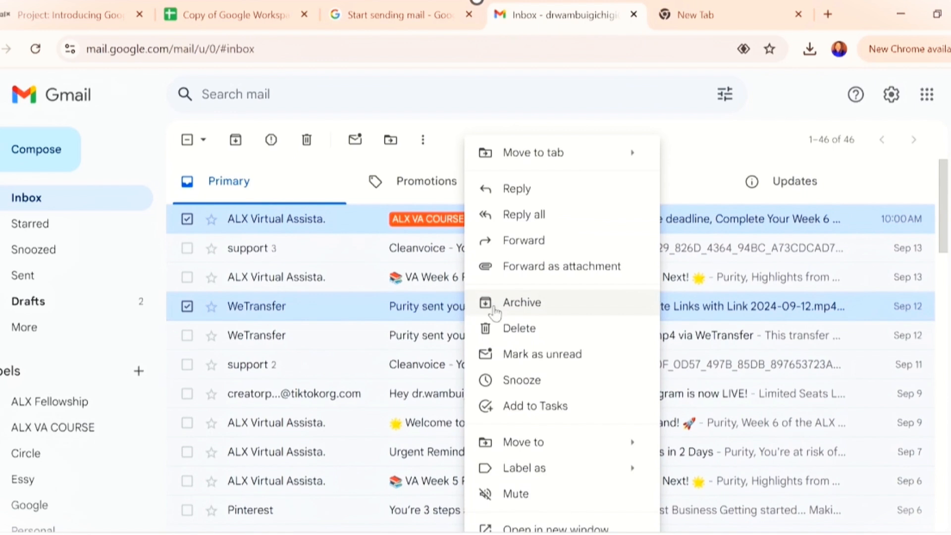
{"action": "mouse_move", "coordinate": [598, 477]}
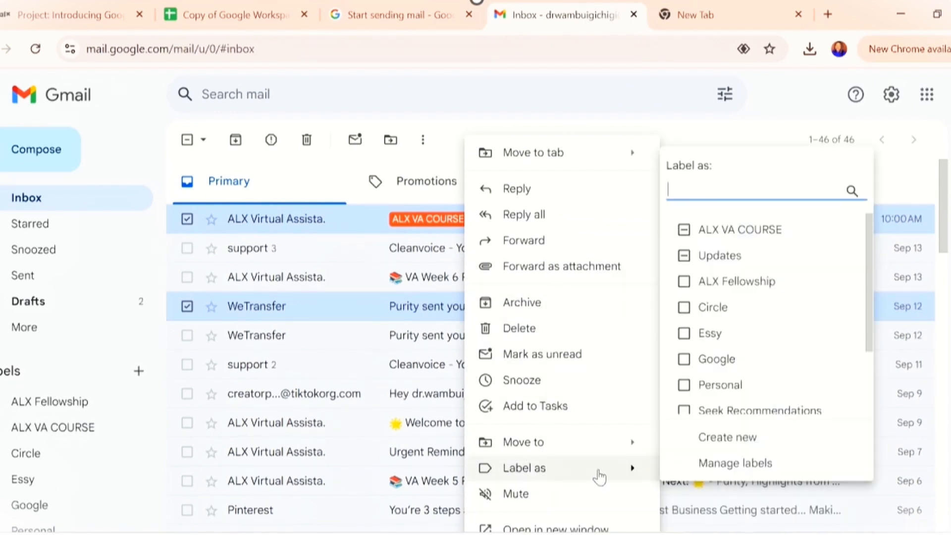
{"action": "left_click", "coordinate": [718, 448]}
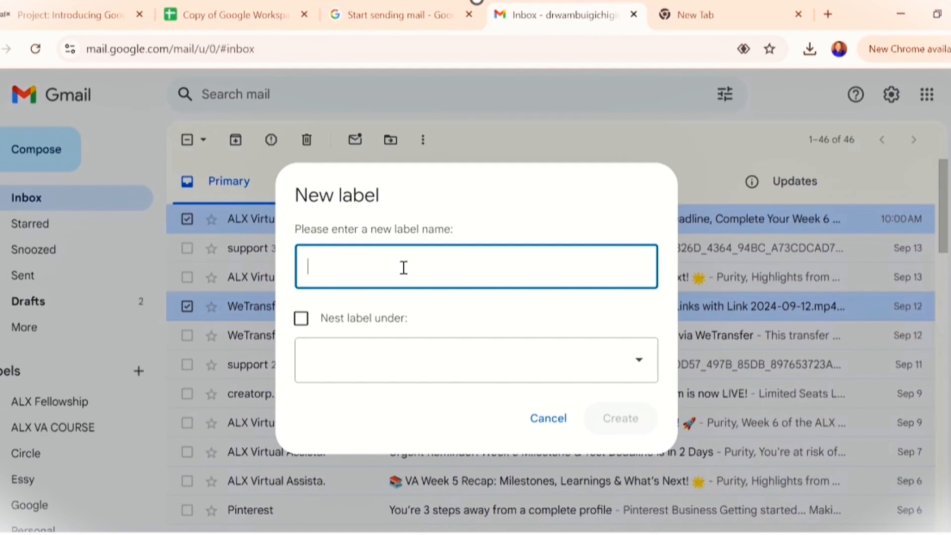
{"action": "type", "text": "u"}
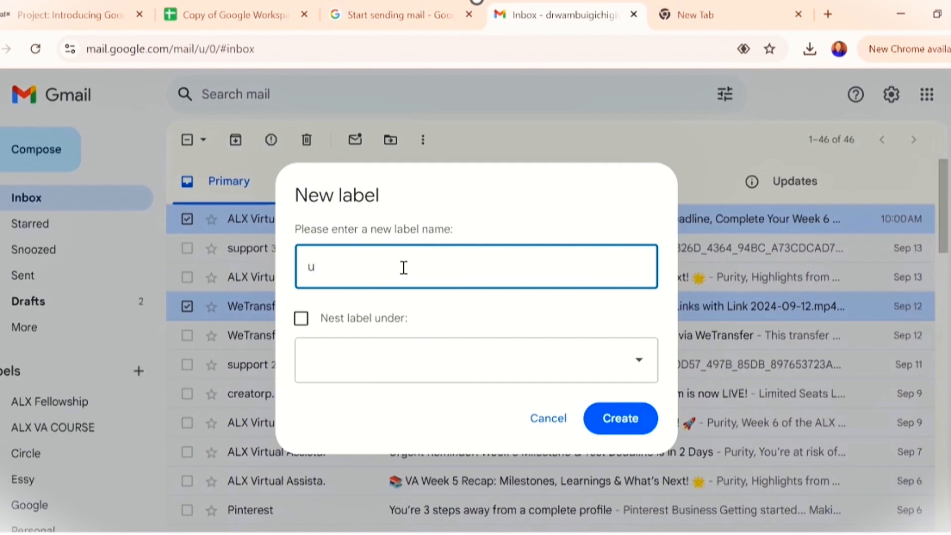
{"action": "key", "text": "BackSpace"}
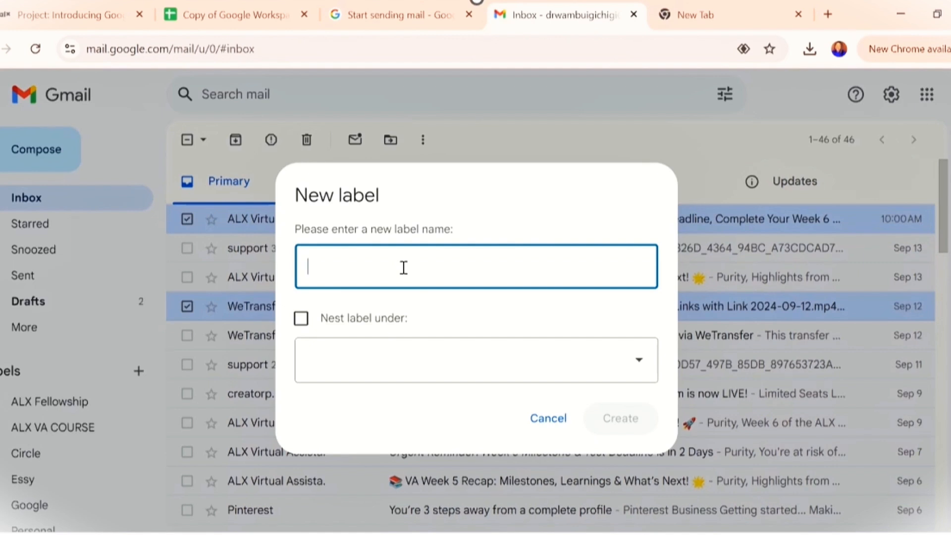
{"action": "type", "text": "completed projects"}
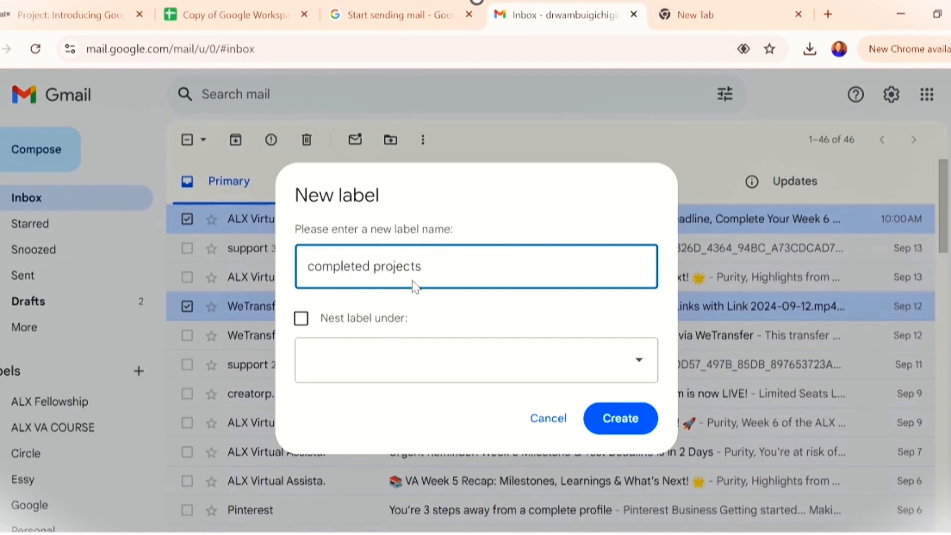
{"action": "left_click", "coordinate": [643, 417]}
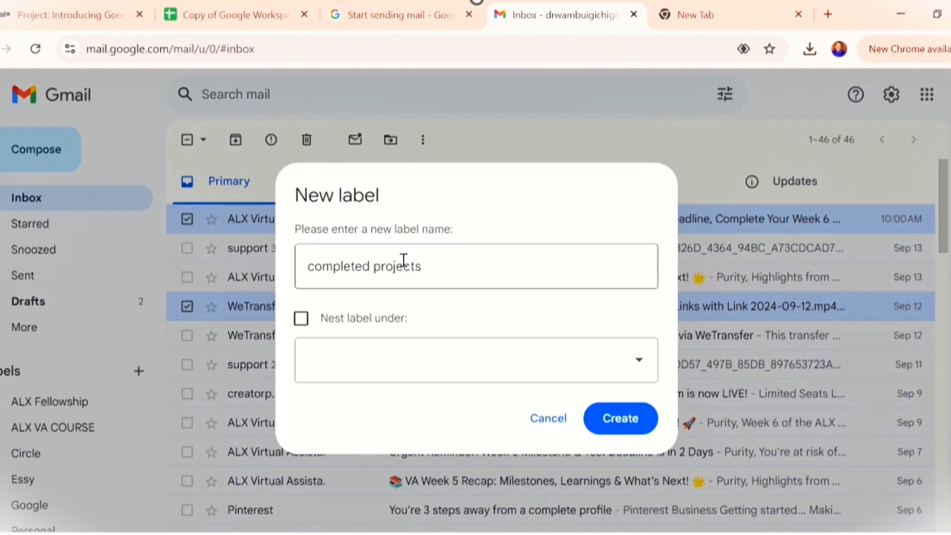
{"action": "left_click", "coordinate": [639, 365]}
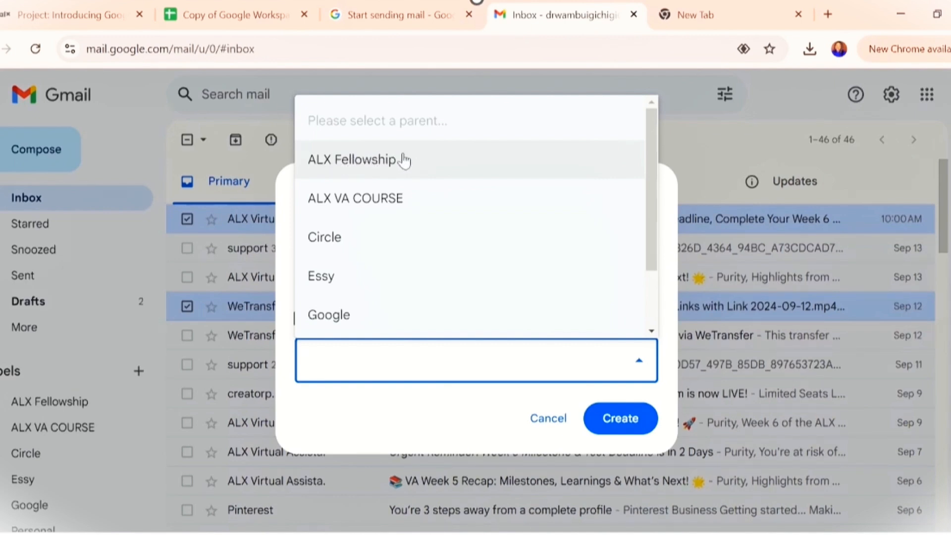
{"action": "left_click", "coordinate": [439, 421]}
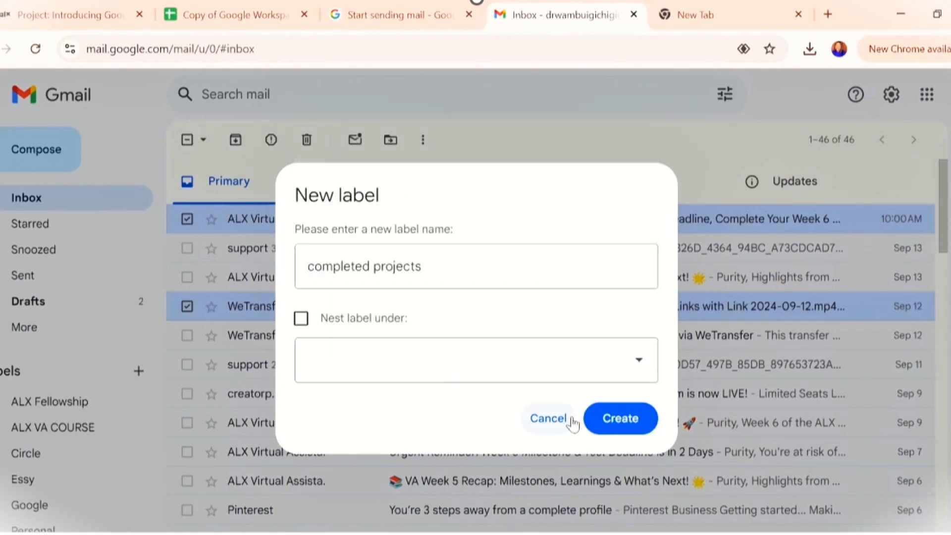
{"action": "left_click", "coordinate": [610, 419]}
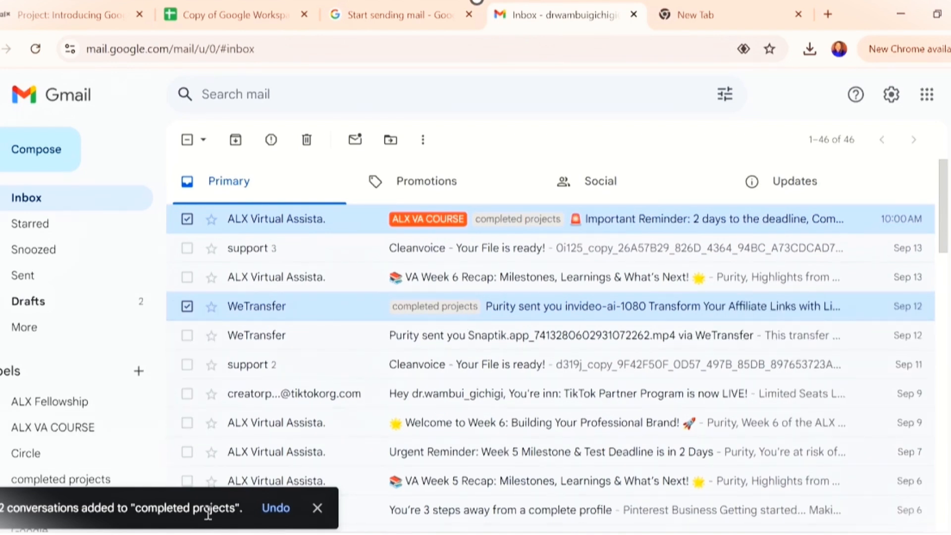
{"action": "right_click", "coordinate": [483, 334]}
{"action": "mouse_move", "coordinate": [624, 470]}
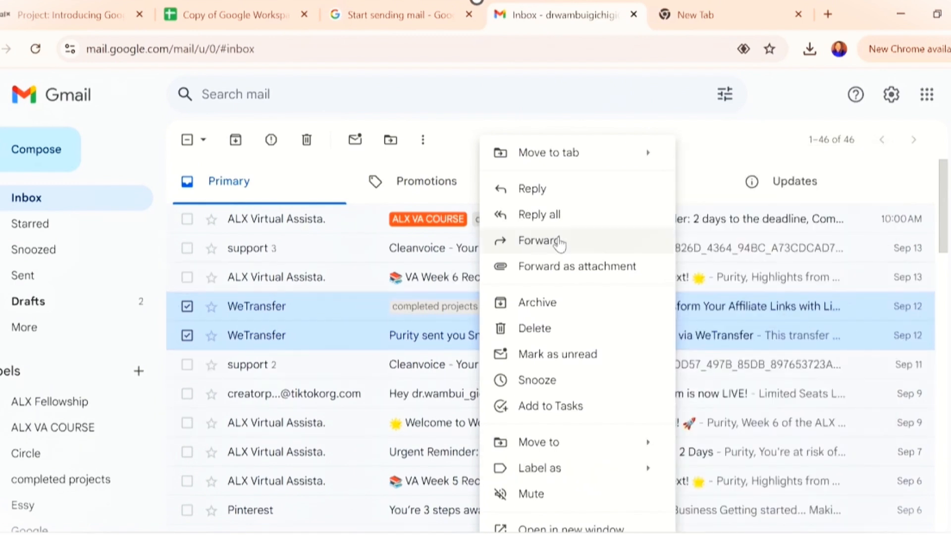
{"action": "left_click", "coordinate": [713, 159]}
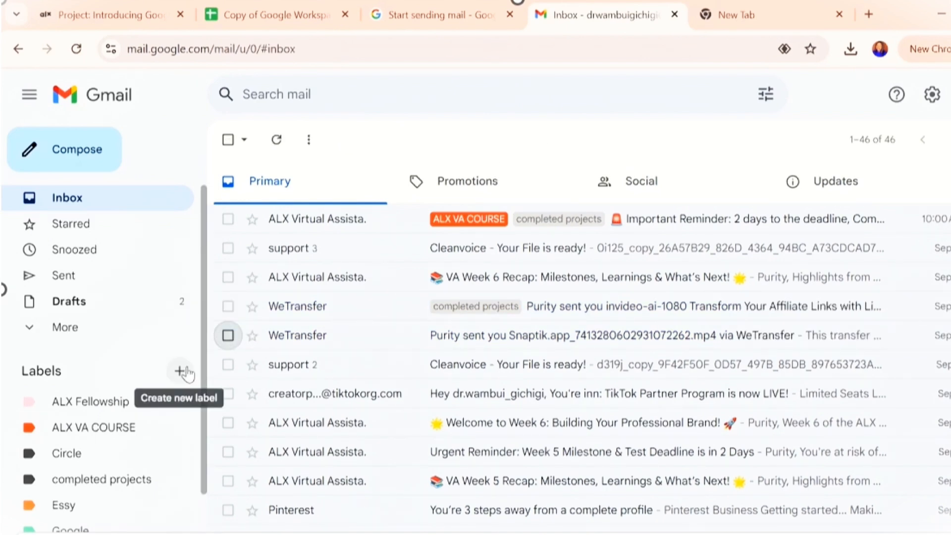
Create a new top-level Gmail label named "incomplete projects".
{"action": "left_click", "coordinate": [180, 373]}
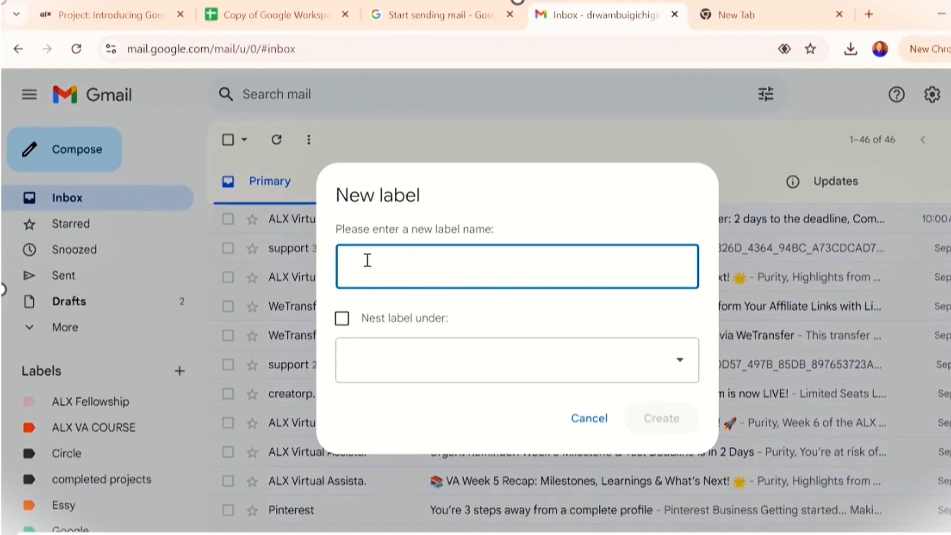
{"action": "type", "text": "i"}
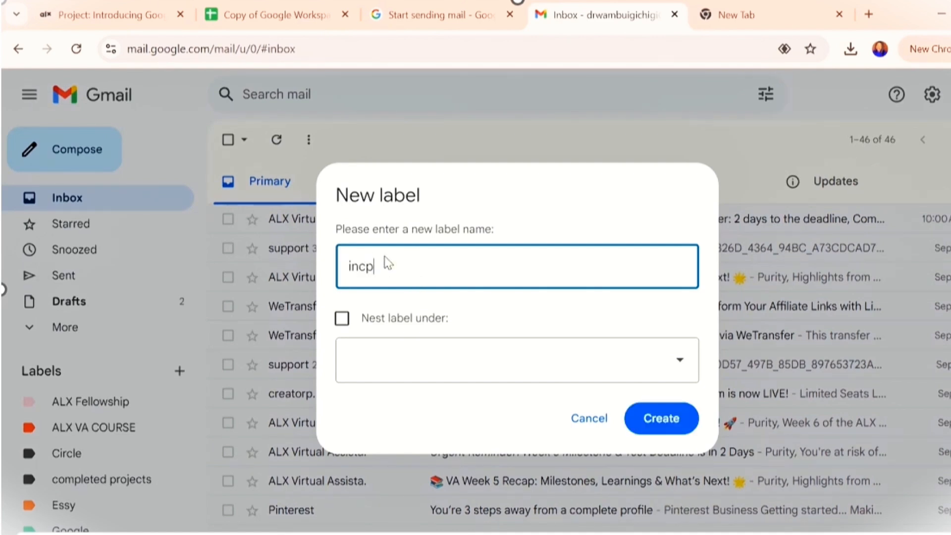
{"action": "type", "text": "ncomplete projects"}
{"action": "left_click", "coordinate": [663, 419]}
Set the "completed projects" label's color to light blue and the "incomplete projects" label's color to light orange.
{"action": "scroll", "coordinate": [51, 464], "scroll_direction": "down", "scroll_amount": 2}
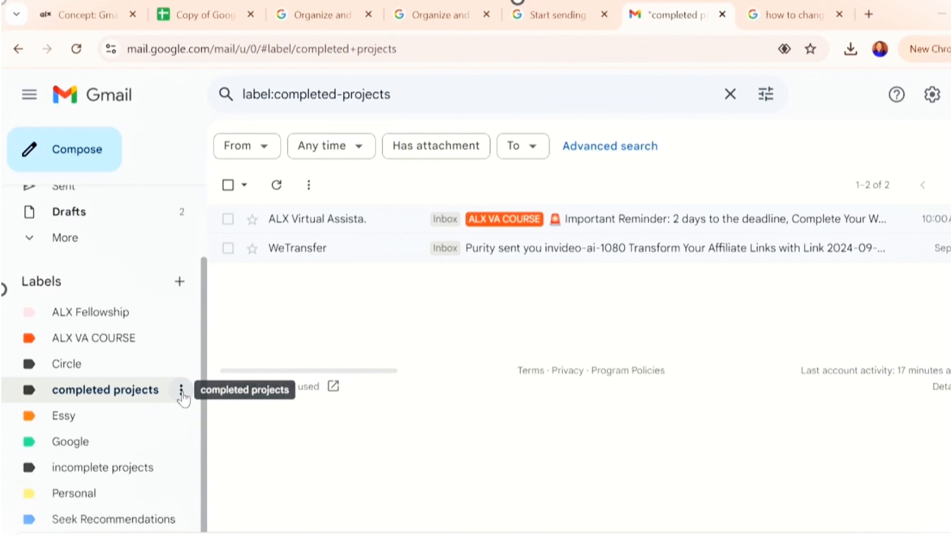
{"action": "left_click", "coordinate": [181, 390]}
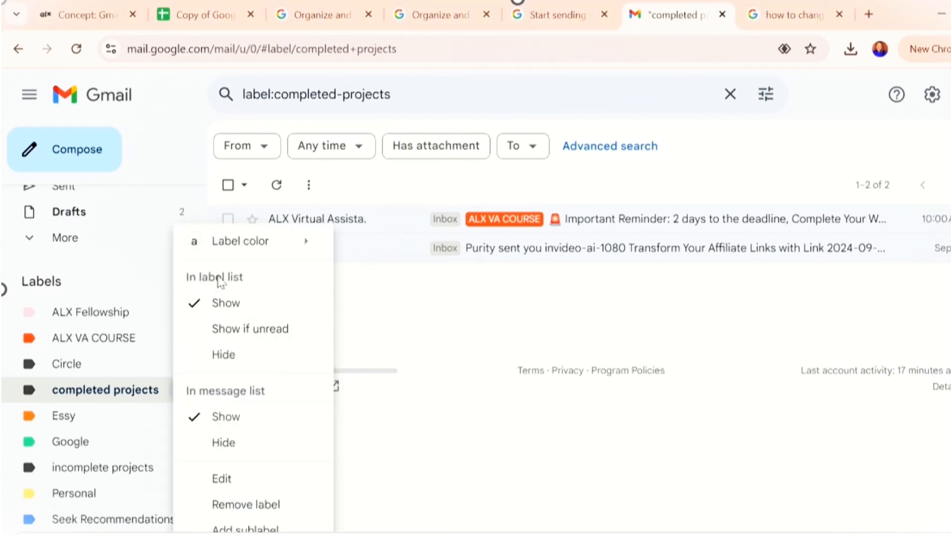
{"action": "mouse_move", "coordinate": [321, 246]}
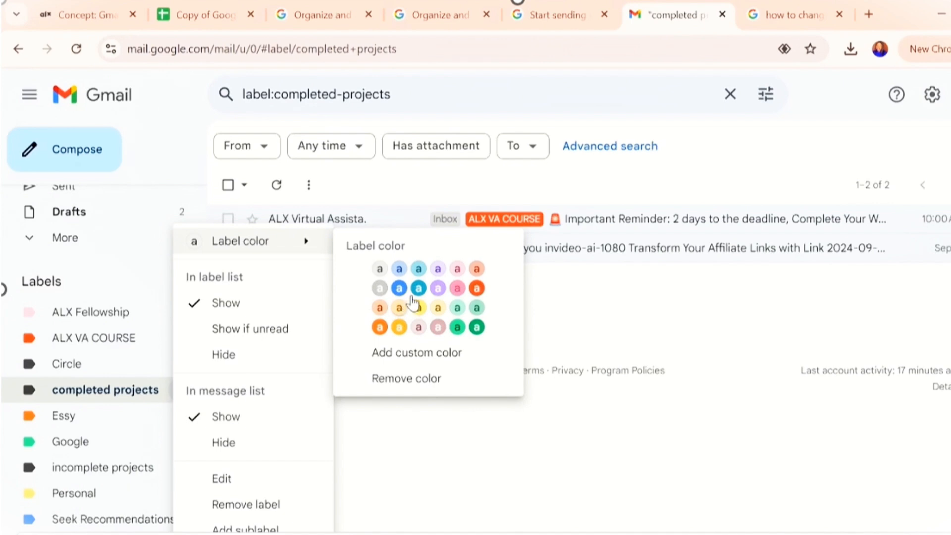
{"action": "left_click", "coordinate": [419, 269]}
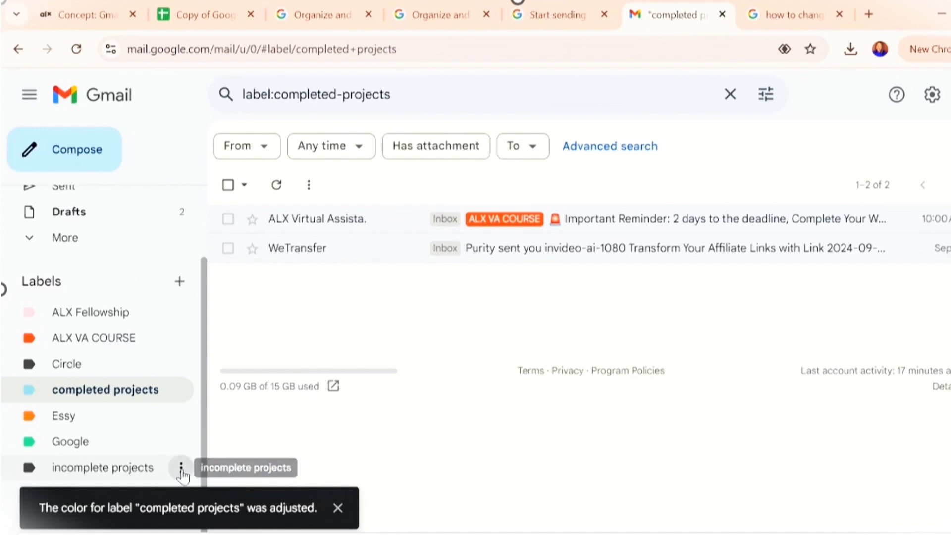
{"action": "left_click", "coordinate": [181, 467]}
{"action": "mouse_move", "coordinate": [282, 164]}
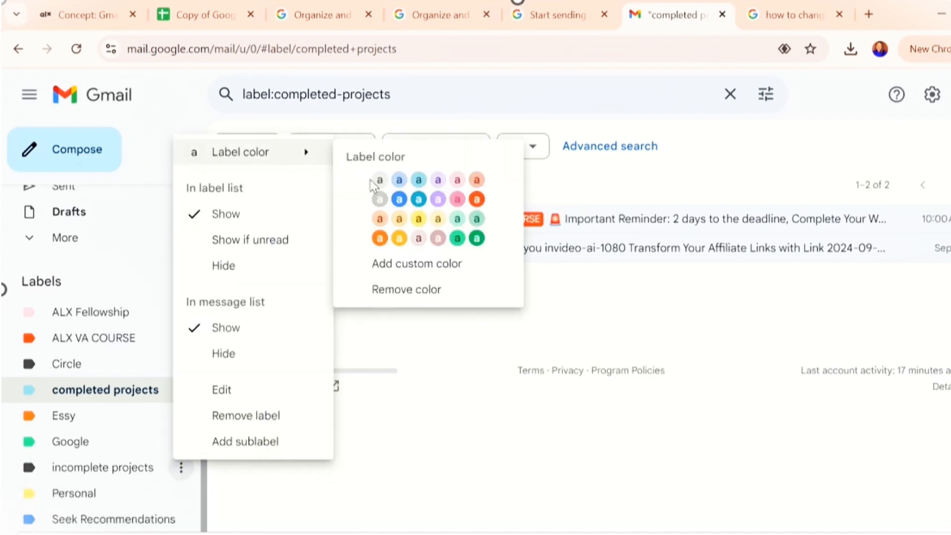
{"action": "left_click", "coordinate": [380, 224]}
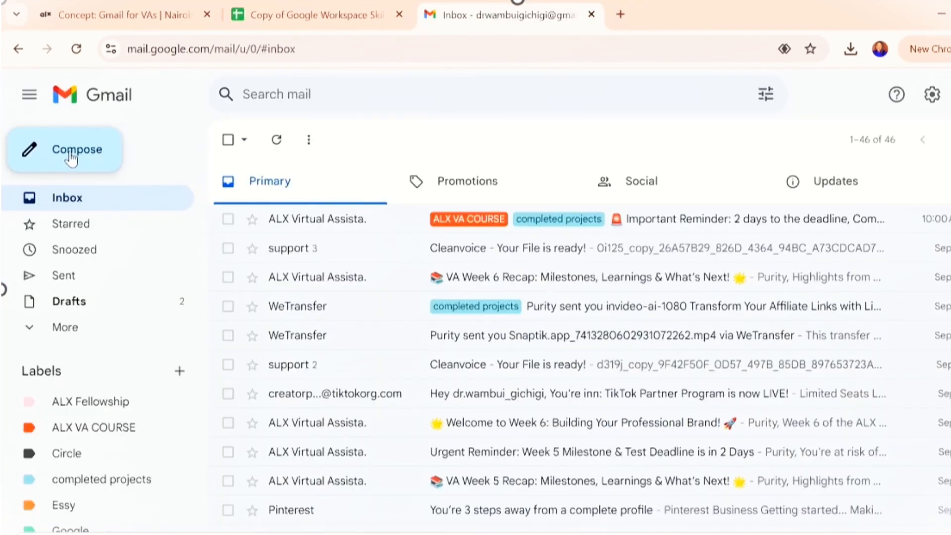
Compose a new message to the suggested contact's e-mail address with subject "jk" and body "heyjkk".
{"action": "left_click", "coordinate": [72, 157]}
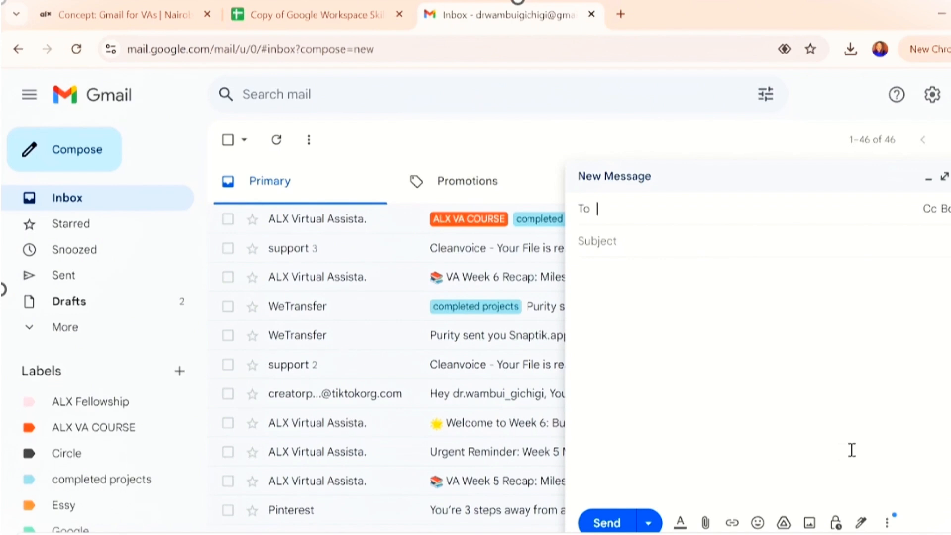
{"action": "type", "text": "g"}
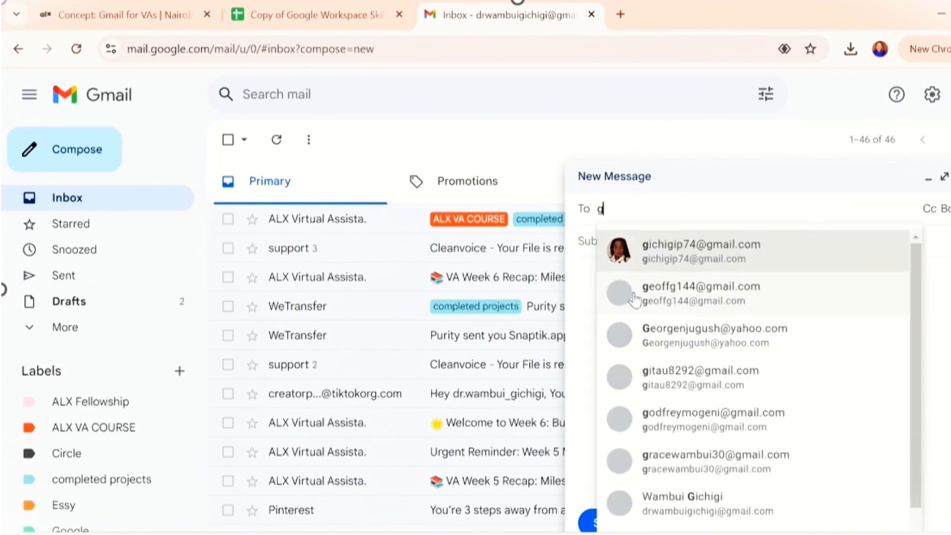
{"action": "key", "text": "Return"}
{"action": "left_click", "coordinate": [627, 260]}
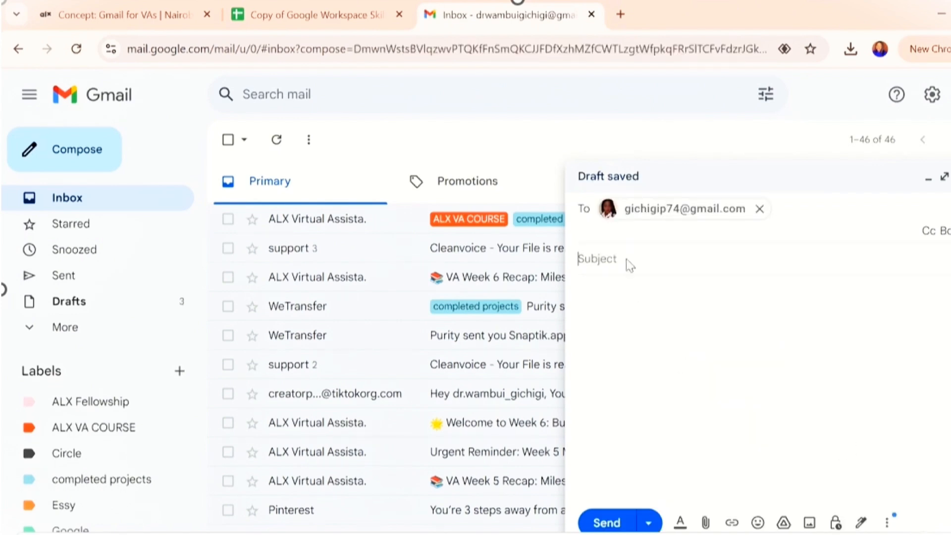
{"action": "type", "text": "jk"}
{"action": "left_click", "coordinate": [691, 311]}
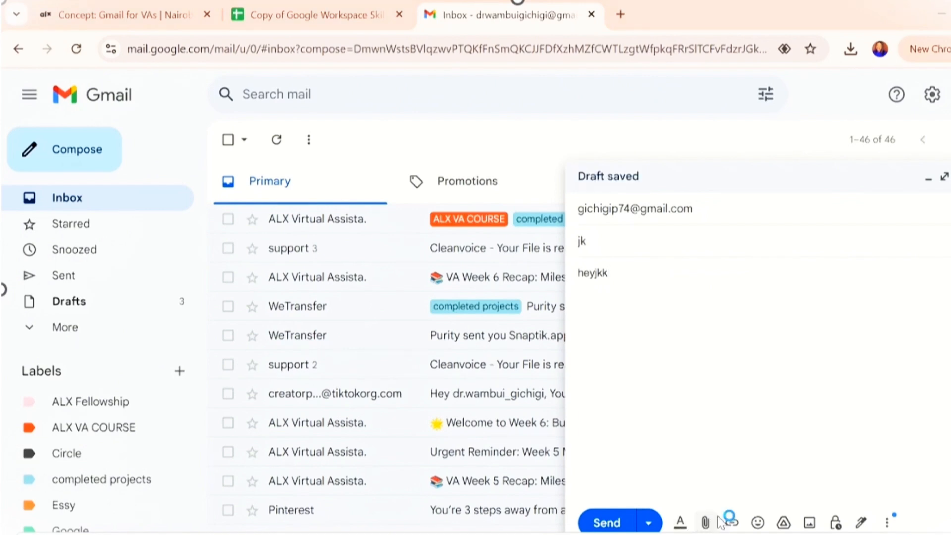
Attach the file "Affiliate Digital Marketing Youtube Thumbnail" from Downloads to the draft.
{"action": "left_click", "coordinate": [705, 522]}
{"action": "left_click", "coordinate": [297, 191]}
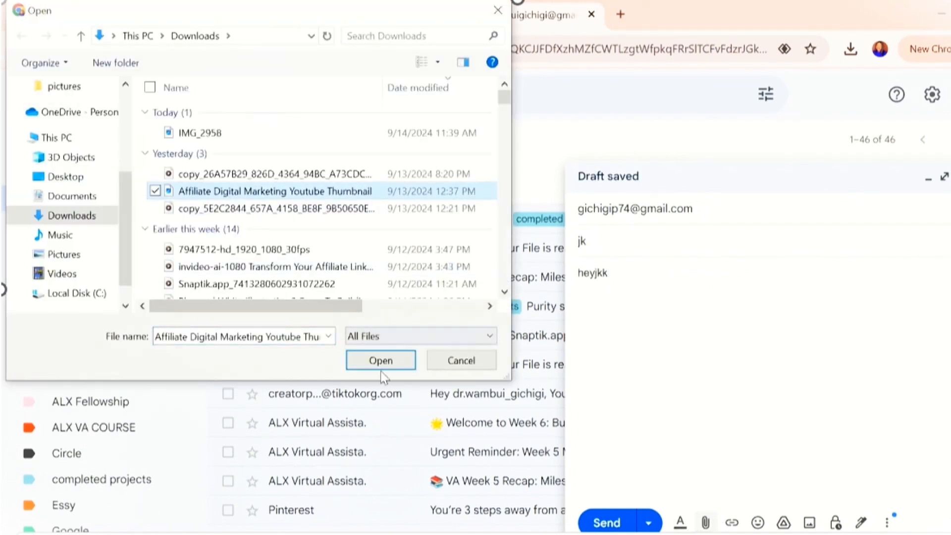
{"action": "left_click", "coordinate": [385, 367]}
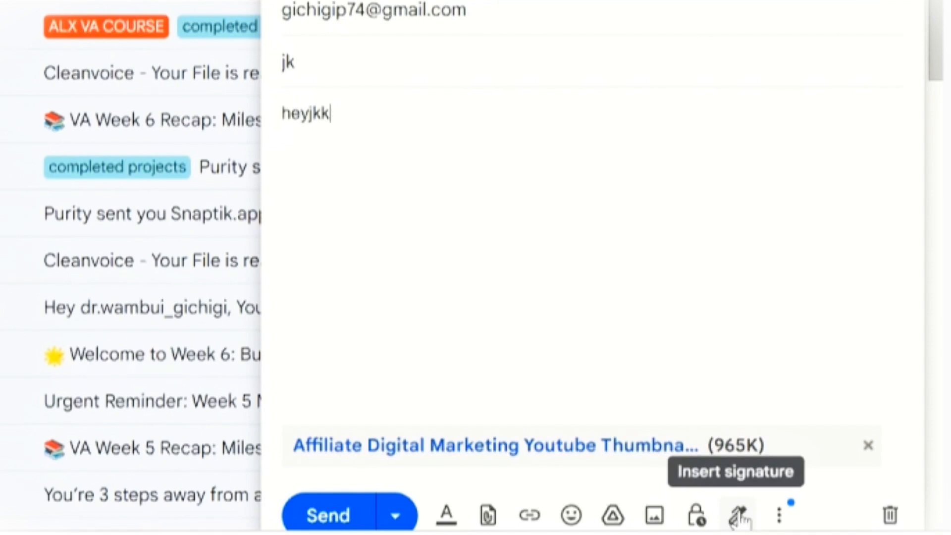
Go from the draft to the Signature section of the general settings, minimizing the draft.
{"action": "left_click", "coordinate": [739, 515]}
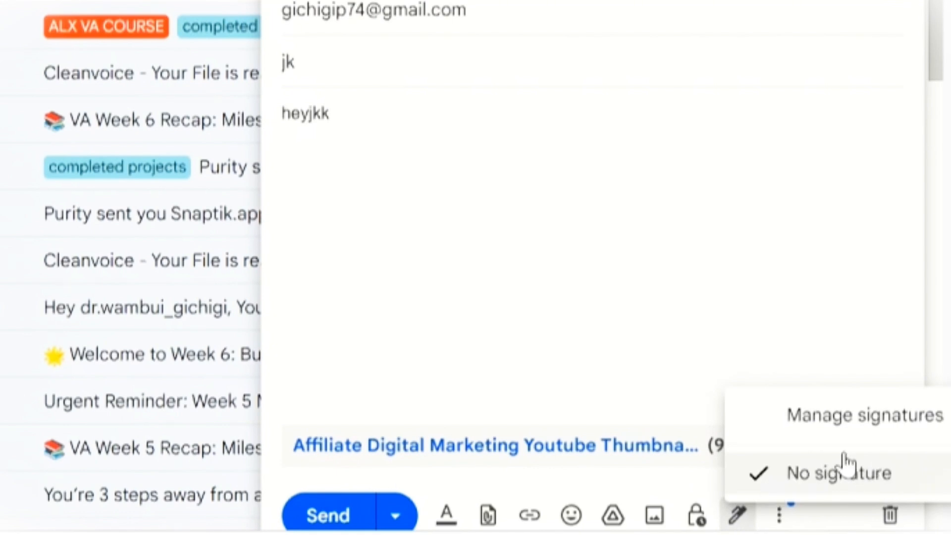
{"action": "left_click", "coordinate": [813, 419]}
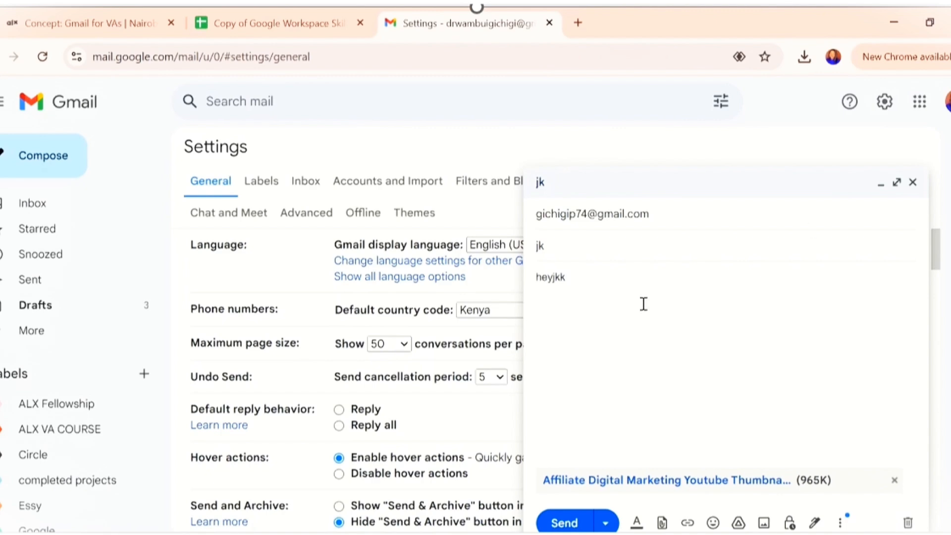
{"action": "left_click", "coordinate": [881, 184]}
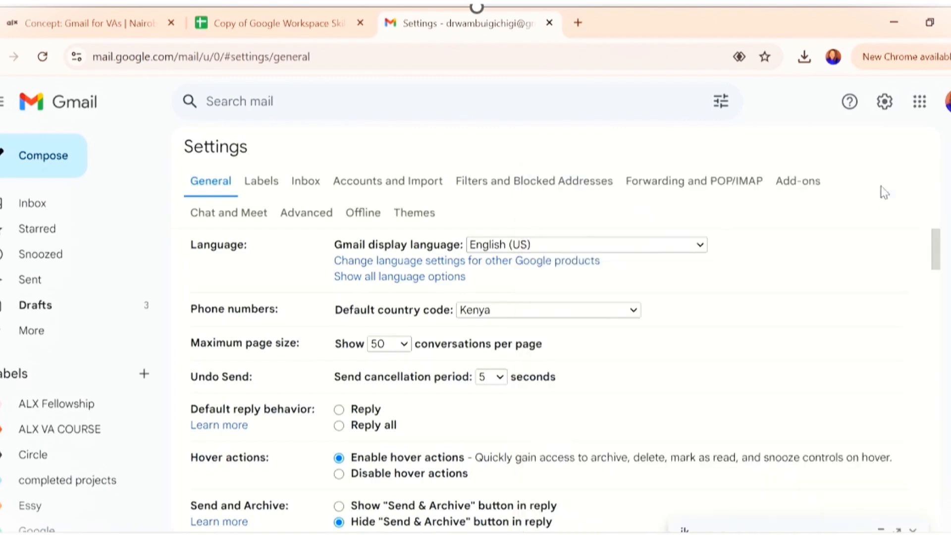
{"action": "scroll", "coordinate": [556, 450], "scroll_direction": "down", "scroll_amount": 10}
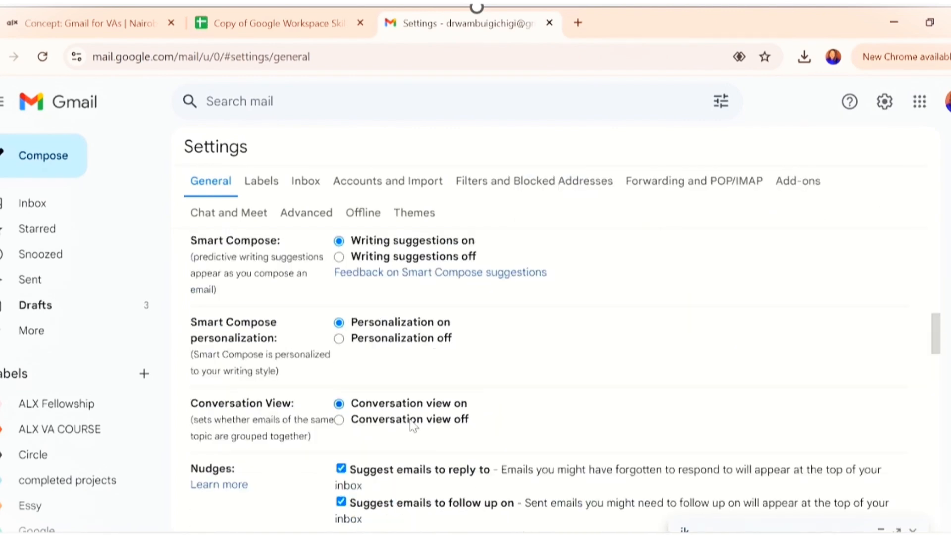
{"action": "scroll", "coordinate": [520, 414], "scroll_direction": "down", "scroll_amount": 15}
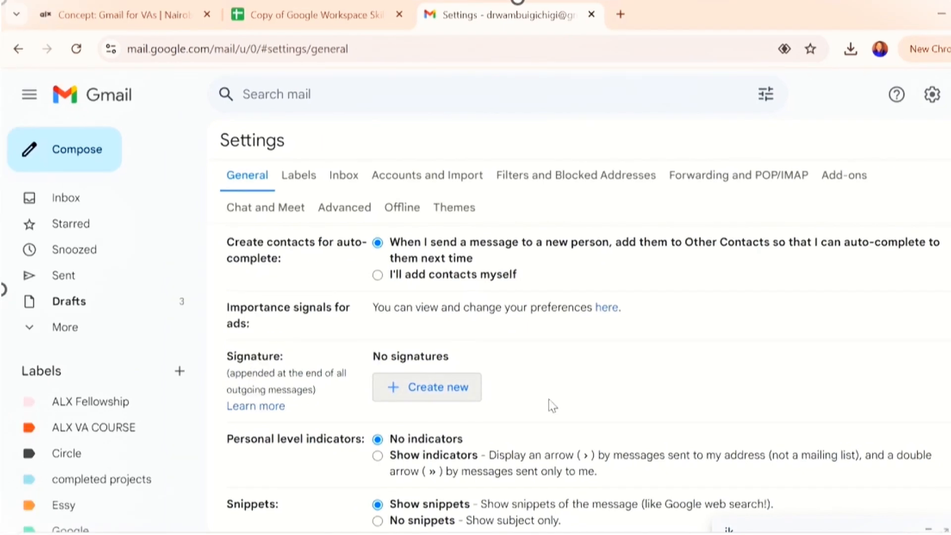
Create a new e-mail signature, naming it with the account owner's title and name.
{"action": "left_click", "coordinate": [462, 393]}
{"action": "type", "text": "dr"}
{"action": "key", "text": "BackSpace"}
{"action": "key", "text": "BackSpace"}
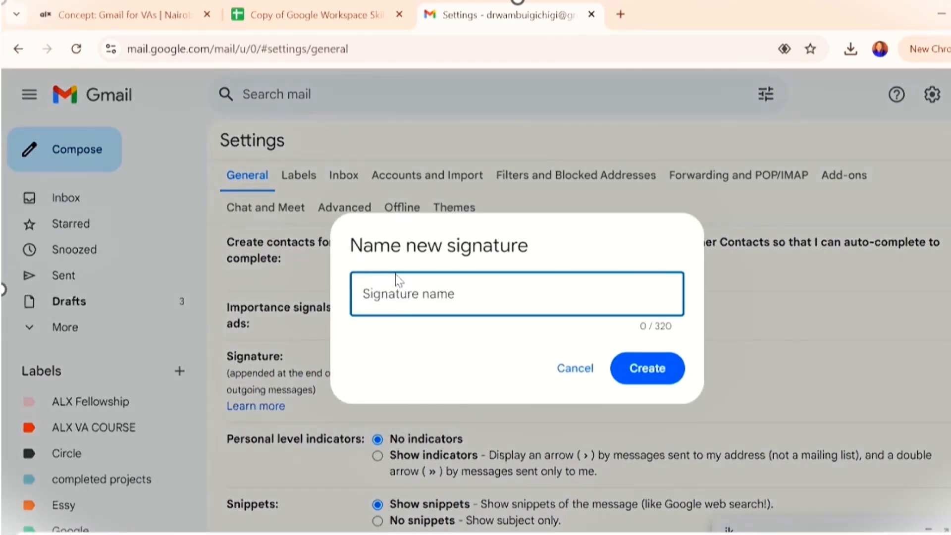
{"action": "type", "text": "Dr.Wambui"}
{"action": "left_click", "coordinate": [614, 364]}
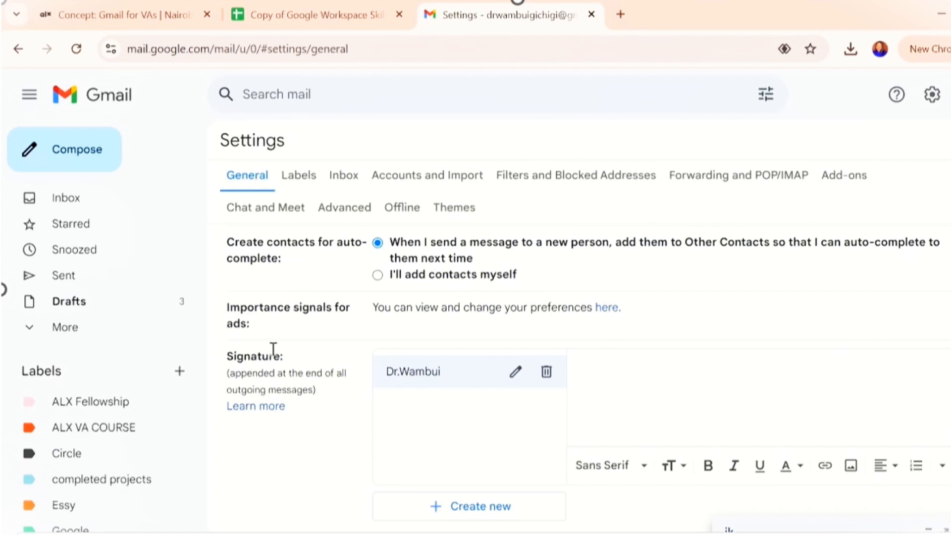
{"action": "scroll", "coordinate": [346, 334], "scroll_direction": "down", "scroll_amount": 3}
{"action": "scroll", "coordinate": [426, 268], "scroll_direction": "up", "scroll_amount": 2}
{"action": "left_click", "coordinate": [850, 468]}
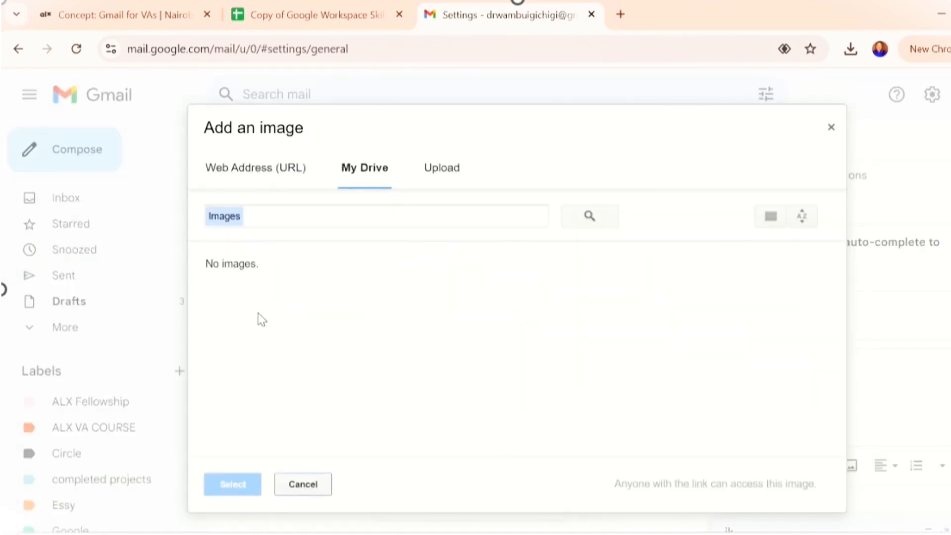
{"action": "left_click", "coordinate": [442, 170]}
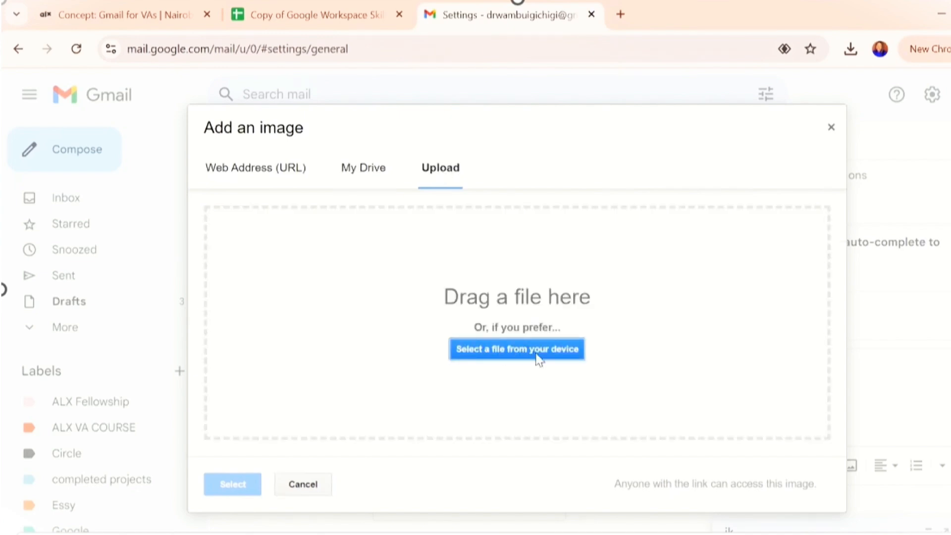
{"action": "left_click", "coordinate": [556, 360]}
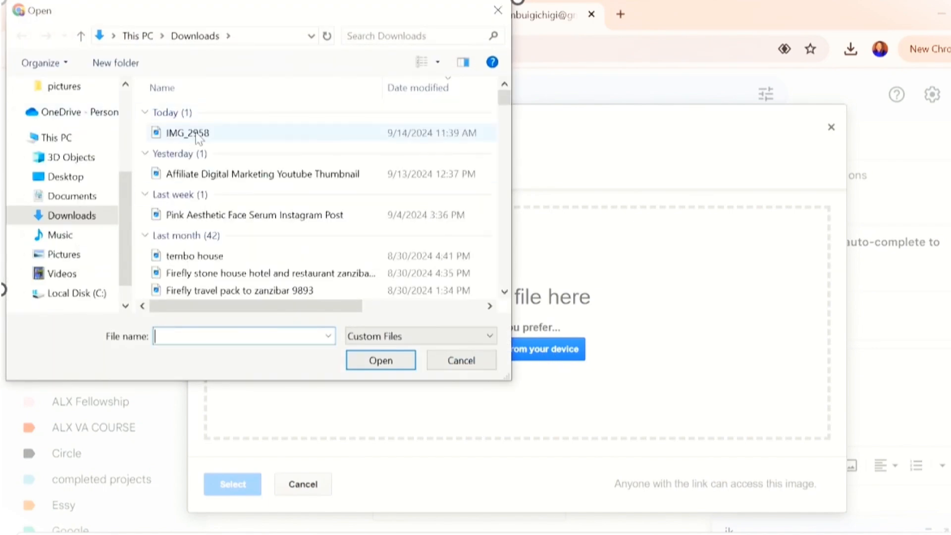
{"action": "left_click", "coordinate": [198, 134]}
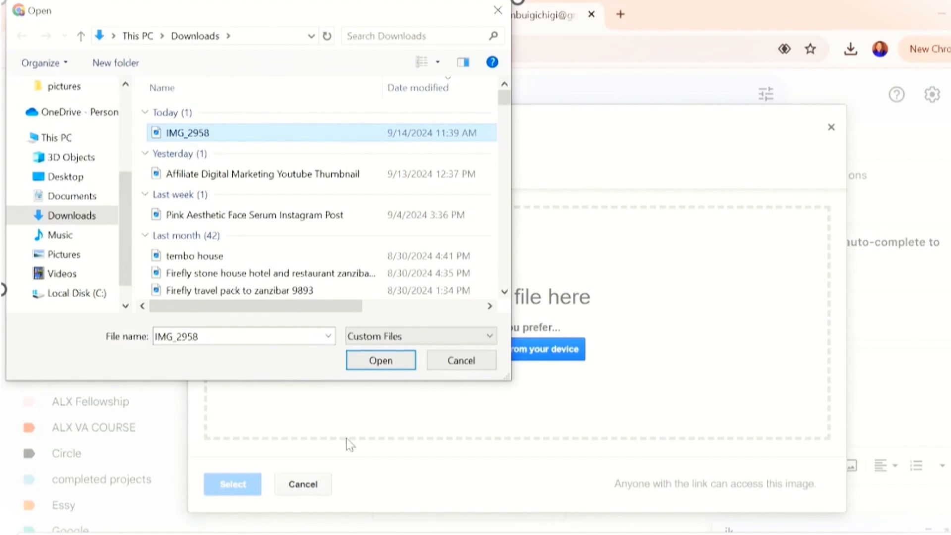
{"action": "left_click", "coordinate": [461, 361]}
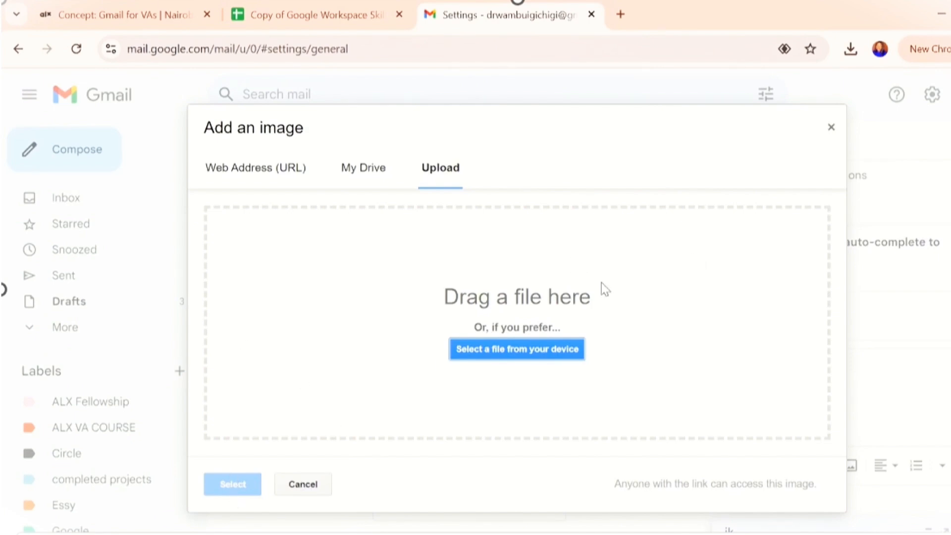
{"action": "left_click", "coordinate": [302, 484]}
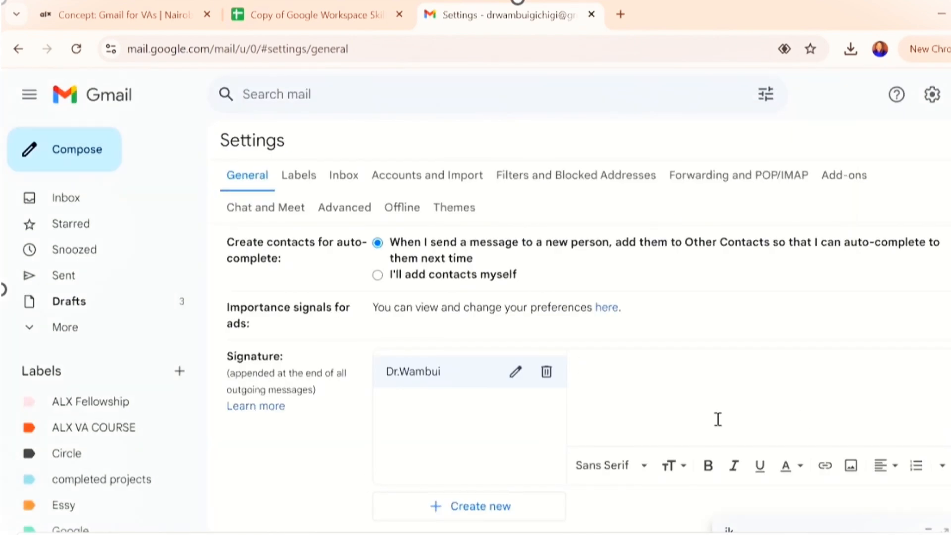
Try to turn on the vacation responder in the general settings, leaving its subject and message blank.
{"action": "scroll", "coordinate": [378, 375], "scroll_direction": "down", "scroll_amount": 3}
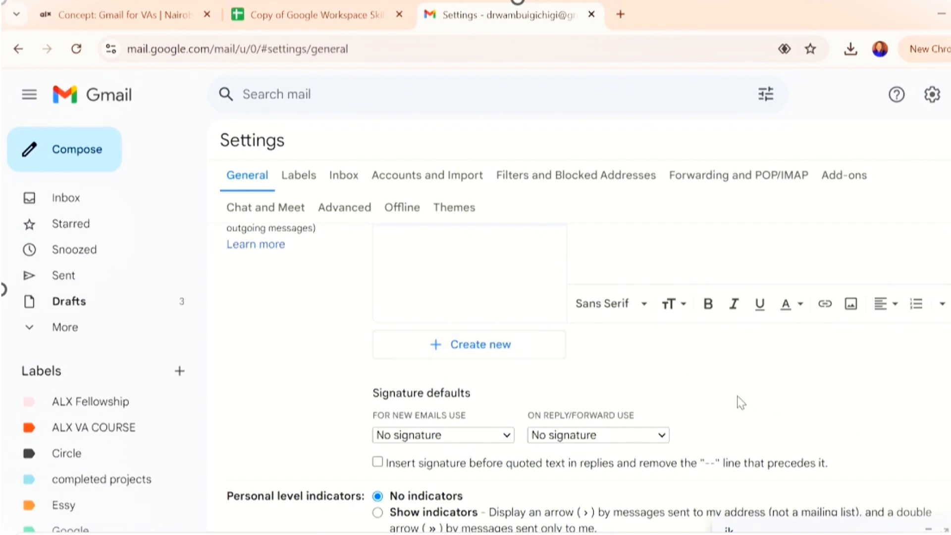
{"action": "scroll", "coordinate": [741, 402], "scroll_direction": "down", "scroll_amount": 5}
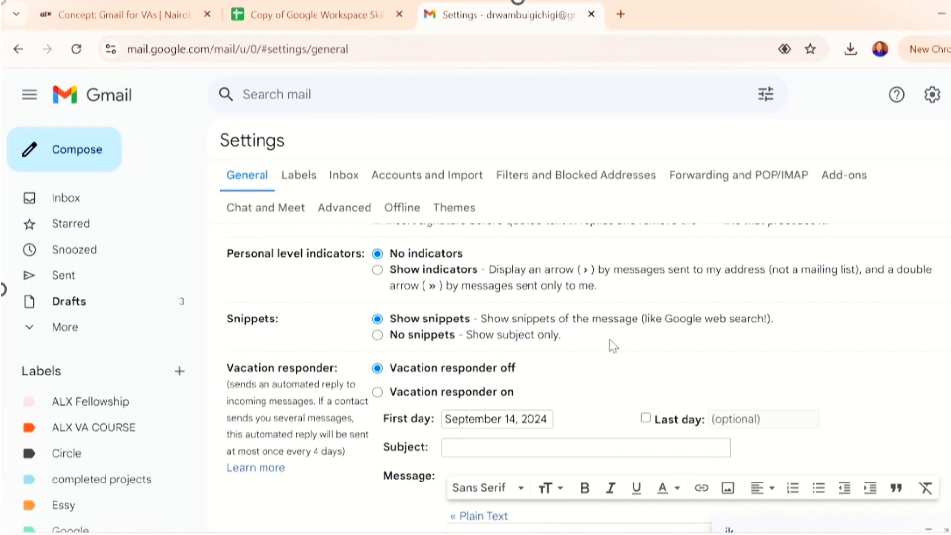
{"action": "scroll", "coordinate": [612, 338], "scroll_direction": "up", "scroll_amount": 5}
{"action": "left_click", "coordinate": [710, 311]}
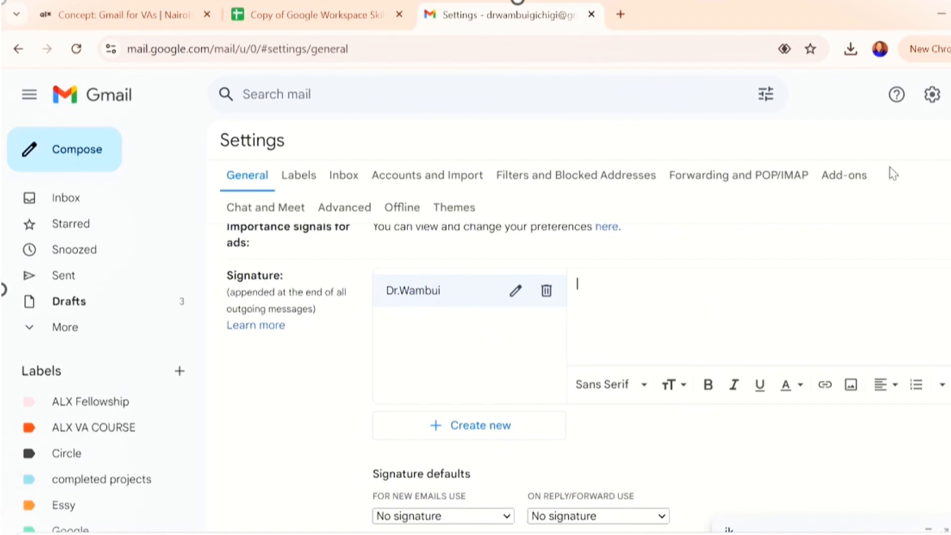
{"action": "scroll", "coordinate": [435, 350], "scroll_direction": "down", "scroll_amount": 8}
{"action": "scroll", "coordinate": [375, 341], "scroll_direction": "up", "scroll_amount": 3}
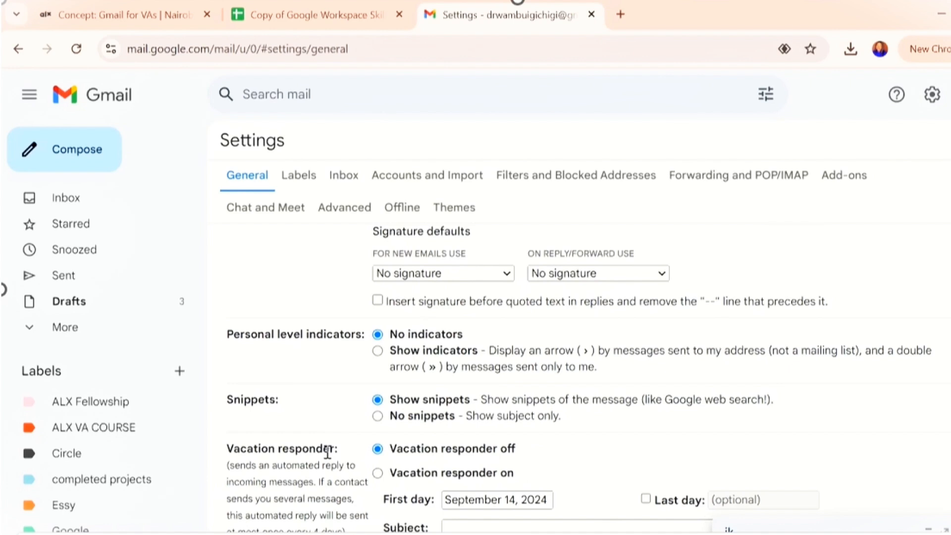
{"action": "scroll", "coordinate": [328, 452], "scroll_direction": "down", "scroll_amount": 3}
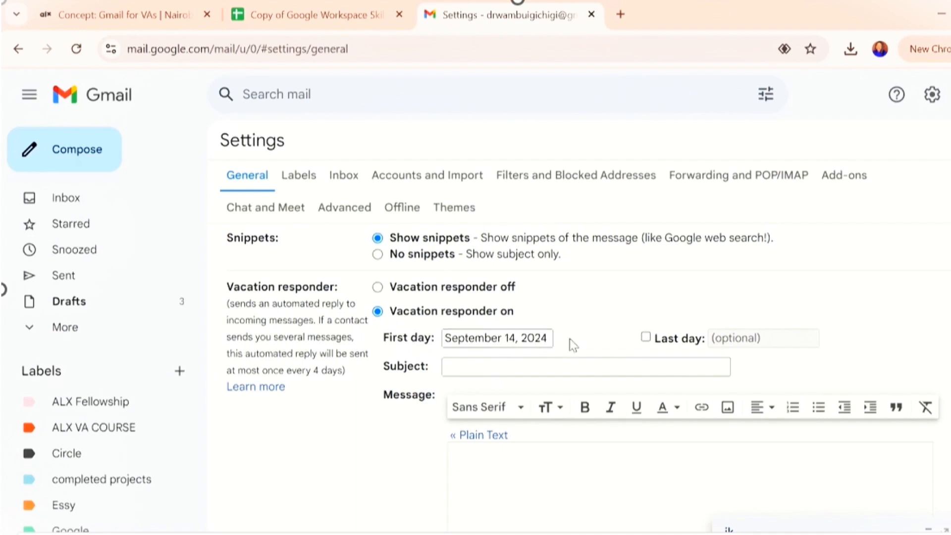
{"action": "left_click", "coordinate": [464, 367]}
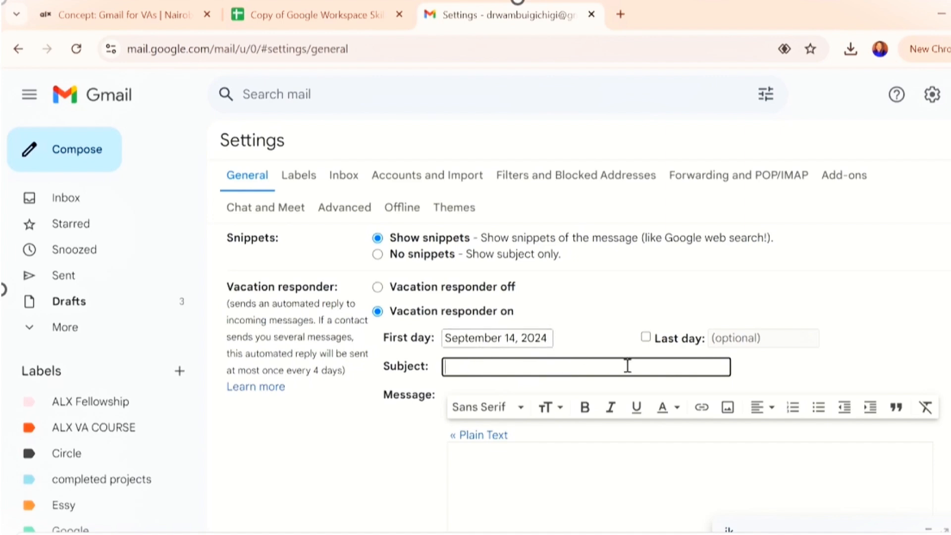
{"action": "scroll", "coordinate": [748, 349], "scroll_direction": "down", "scroll_amount": 3}
{"action": "left_click", "coordinate": [480, 347]}
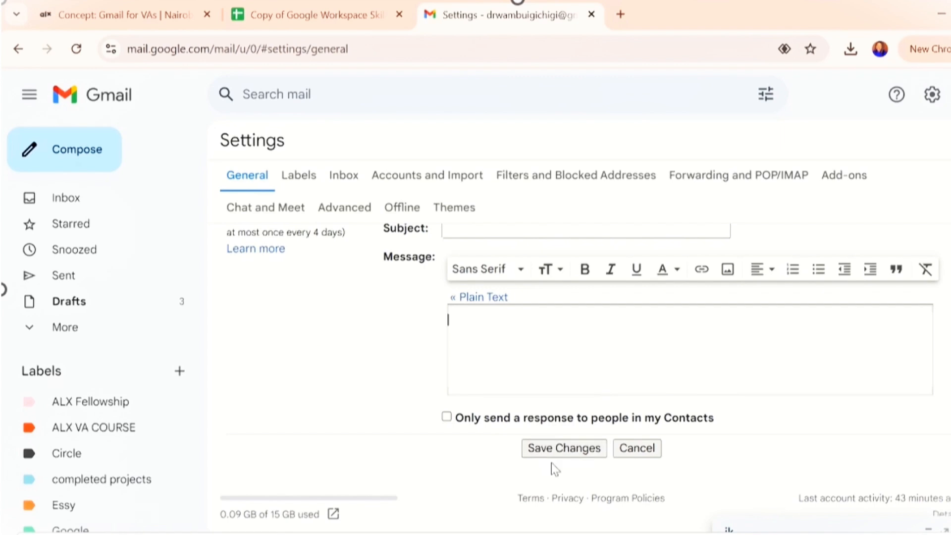
{"action": "left_click", "coordinate": [593, 456]}
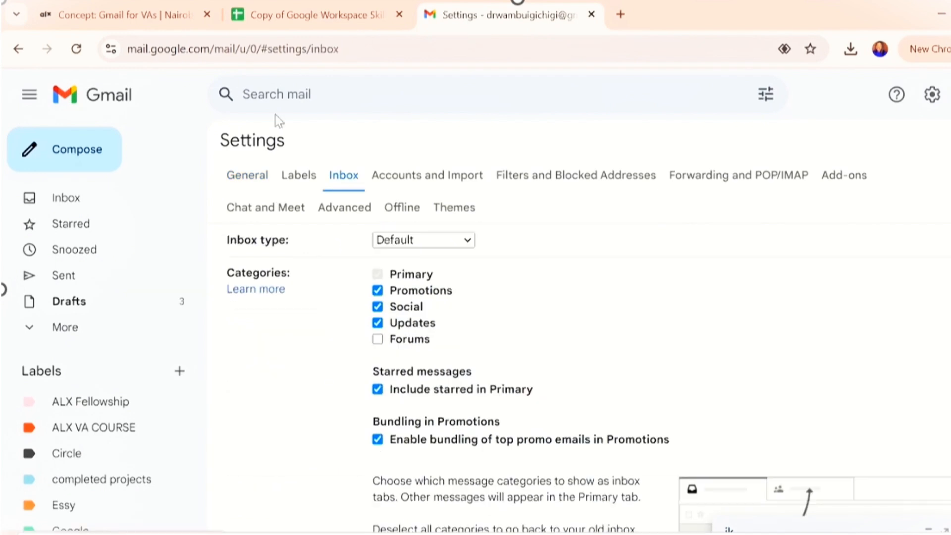
Switch to the Google Sheets checklist and mark the skill about creating multiple signatures and inserting one into an outgoing email as Yes.
{"action": "left_click", "coordinate": [299, 4]}
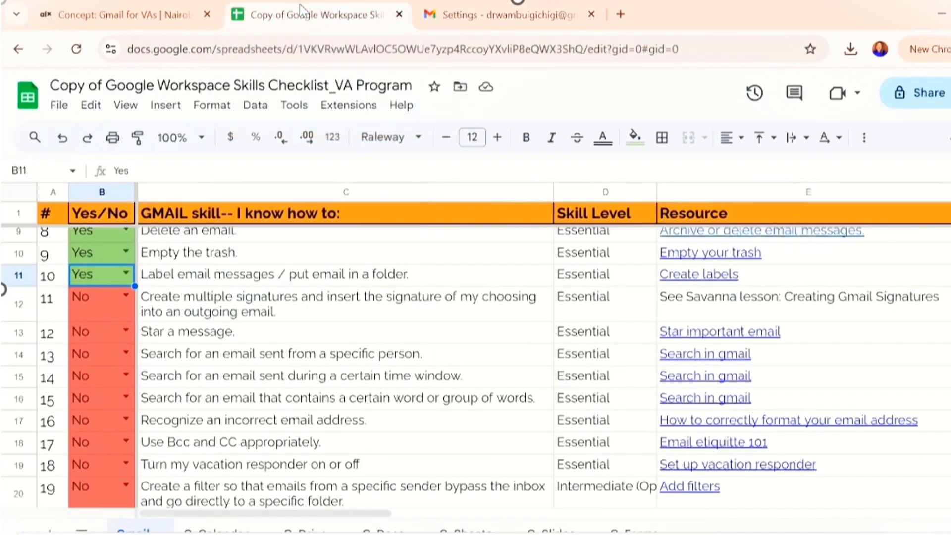
{"action": "left_click", "coordinate": [124, 292]}
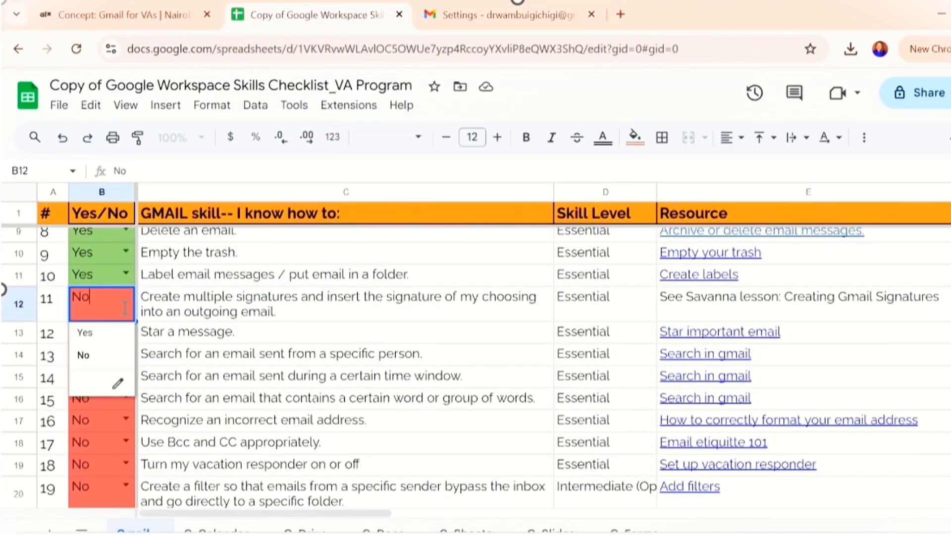
{"action": "left_click", "coordinate": [88, 331]}
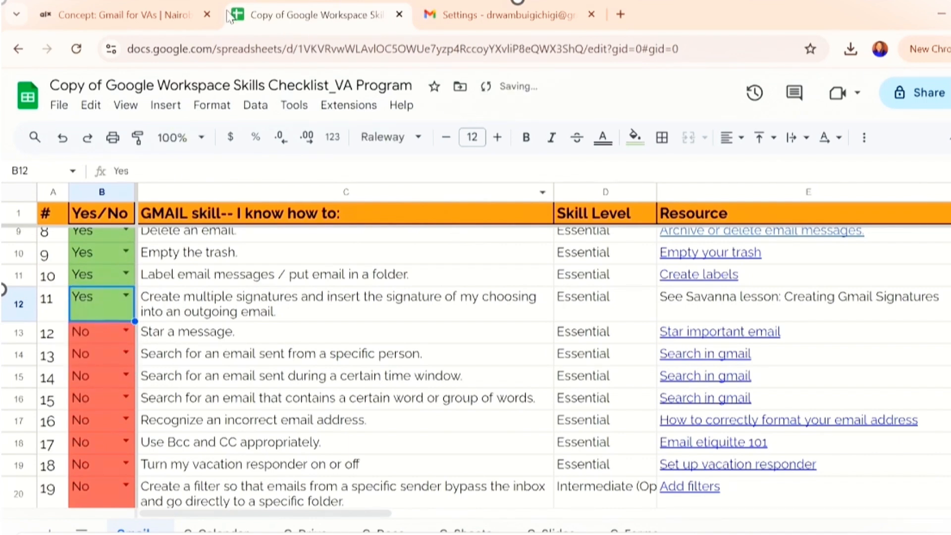
Star the deadline reminder, VA Week 6 Recap, WeTransfer Snaptik and TikTok Partner Program messages in the Gmail inbox.
{"action": "left_click", "coordinate": [501, 15]}
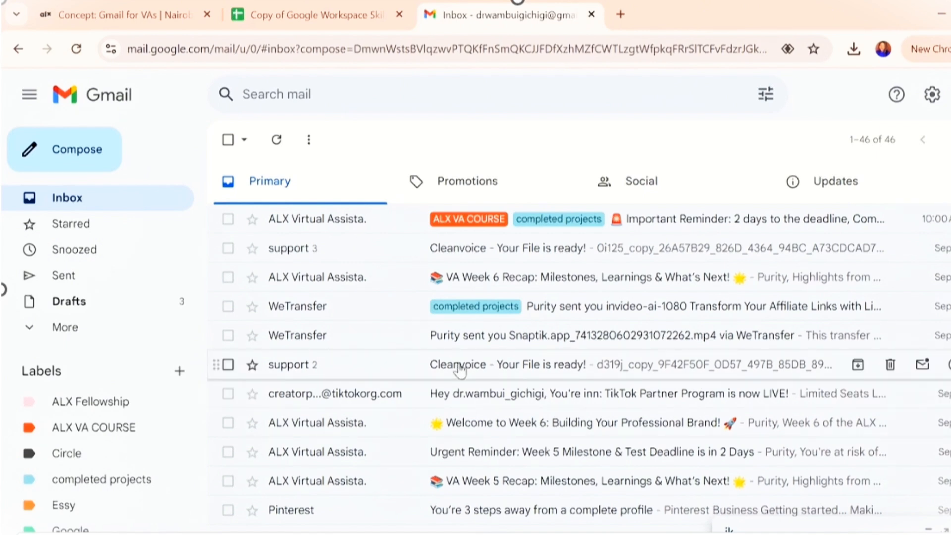
{"action": "left_click", "coordinate": [252, 219]}
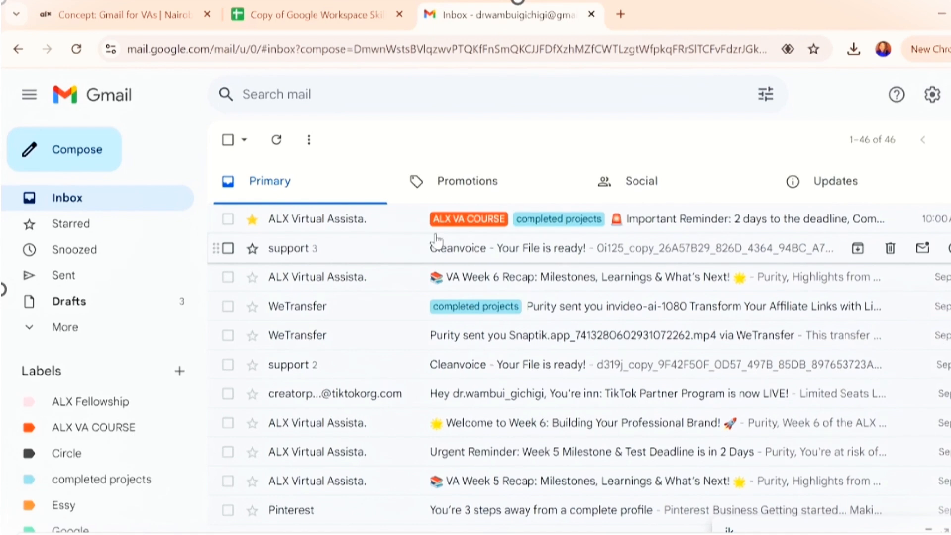
{"action": "left_click", "coordinate": [253, 277]}
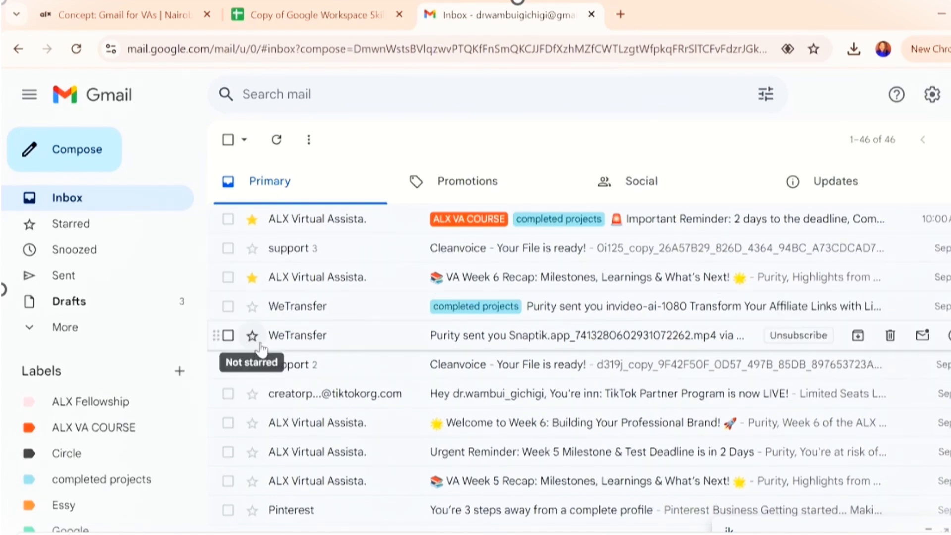
{"action": "left_click", "coordinate": [252, 335]}
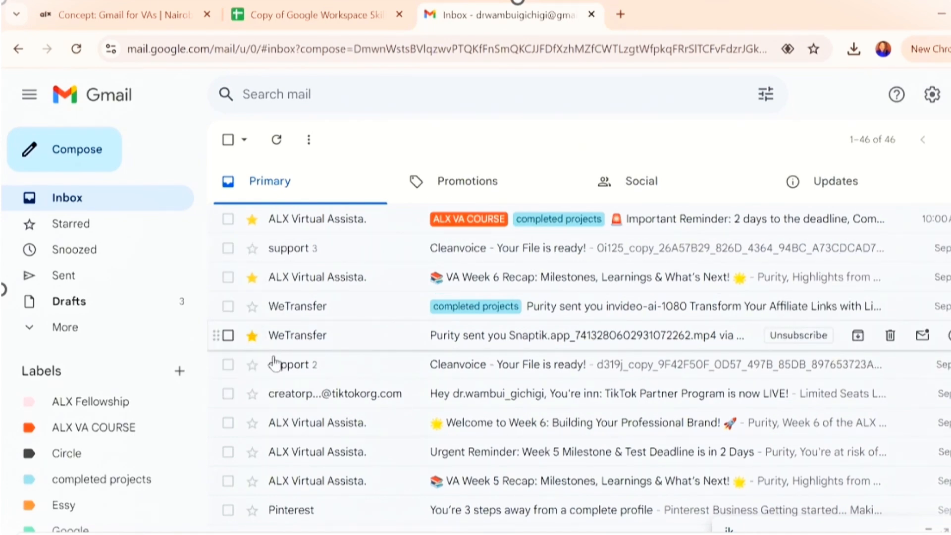
{"action": "left_click", "coordinate": [252, 393]}
{"action": "scroll", "coordinate": [250, 440], "scroll_direction": "down", "scroll_amount": 3}
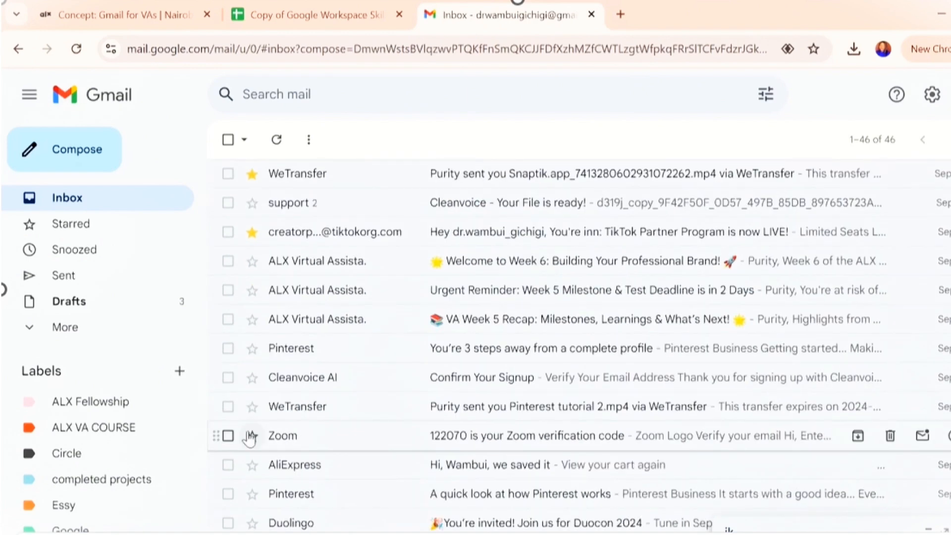
{"action": "scroll", "coordinate": [404, 357], "scroll_direction": "up", "scroll_amount": 3}
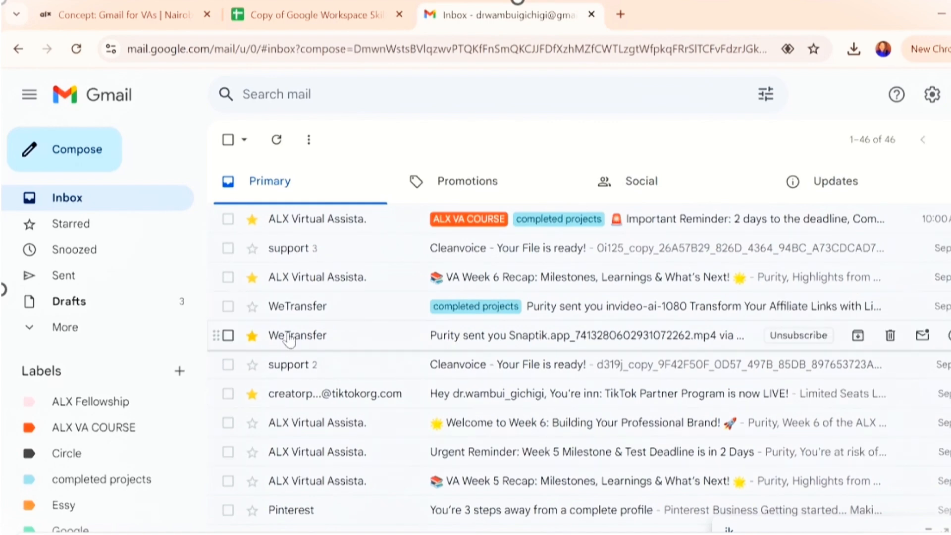
Switch to the Google Sheets checklist and mark "Star a message" as Yes.
{"action": "key", "text": "ctrl+Page_Up"}
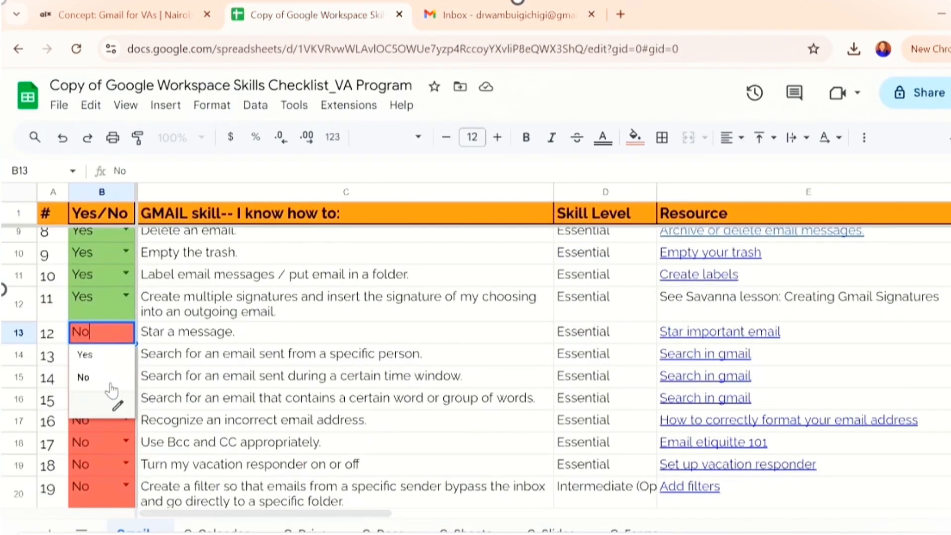
{"action": "left_click", "coordinate": [99, 356]}
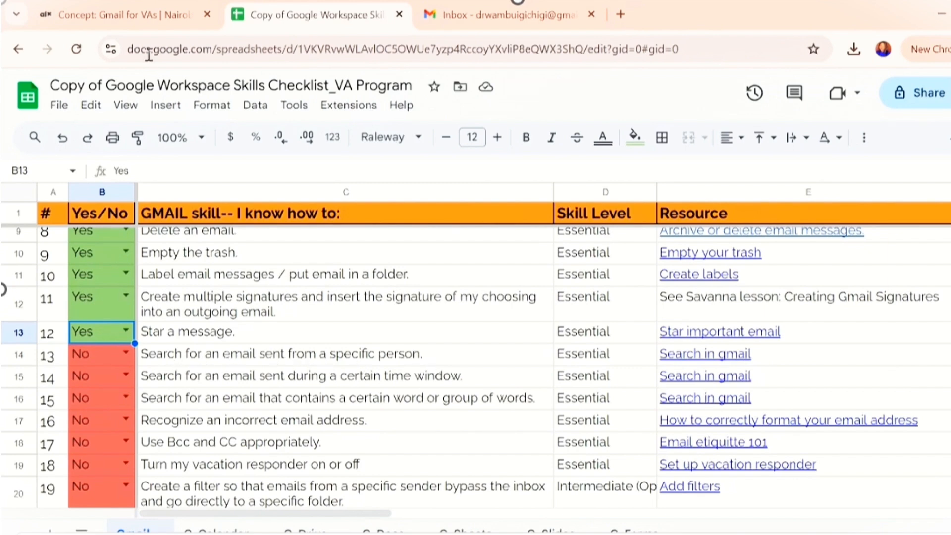
Search Gmail for "gic" using the first suggested contact's e-mail address and look through the messages exchanged with that person.
{"action": "left_click", "coordinate": [500, 15]}
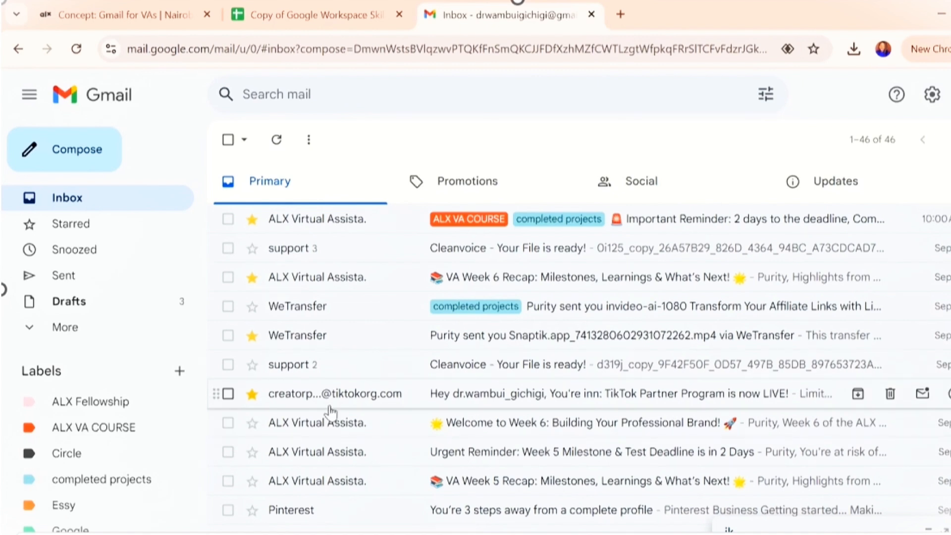
{"action": "left_click", "coordinate": [307, 92]}
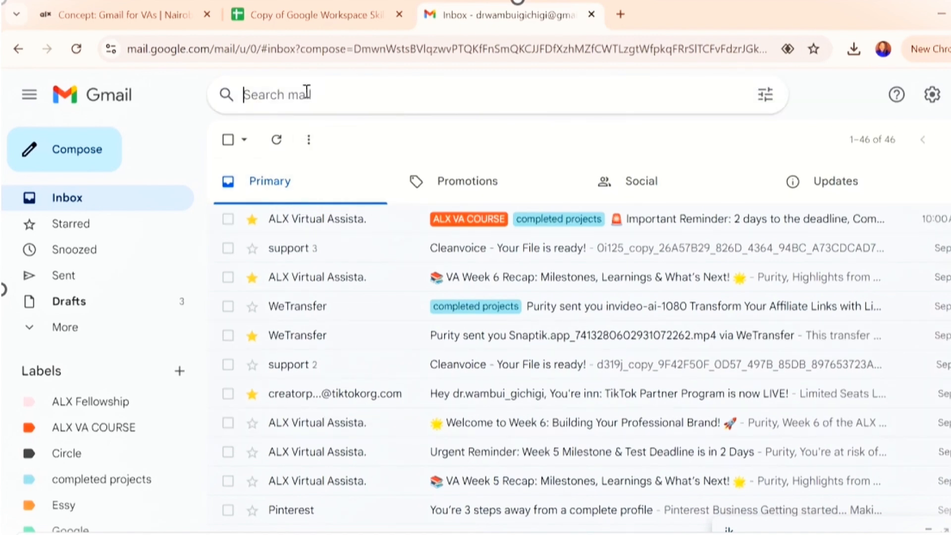
{"action": "type", "text": "g"}
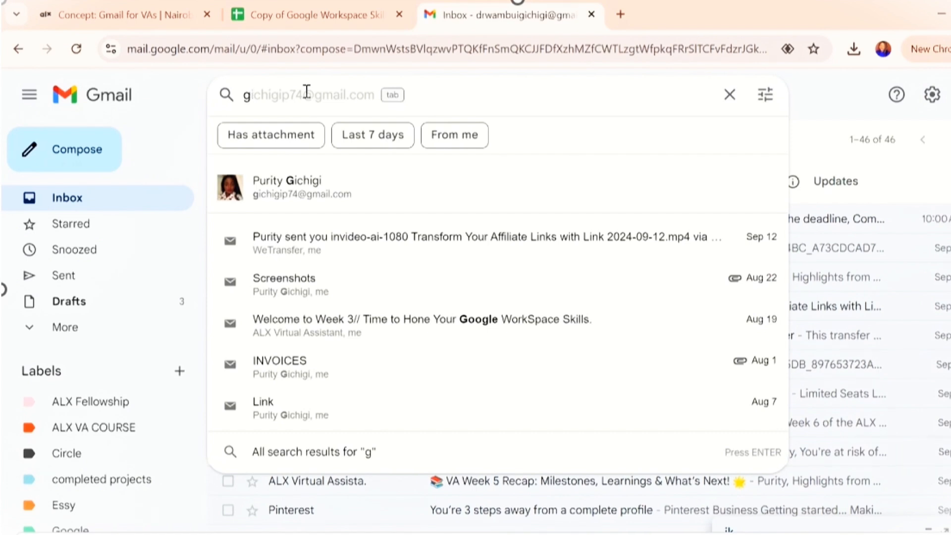
{"action": "type", "text": "ic"}
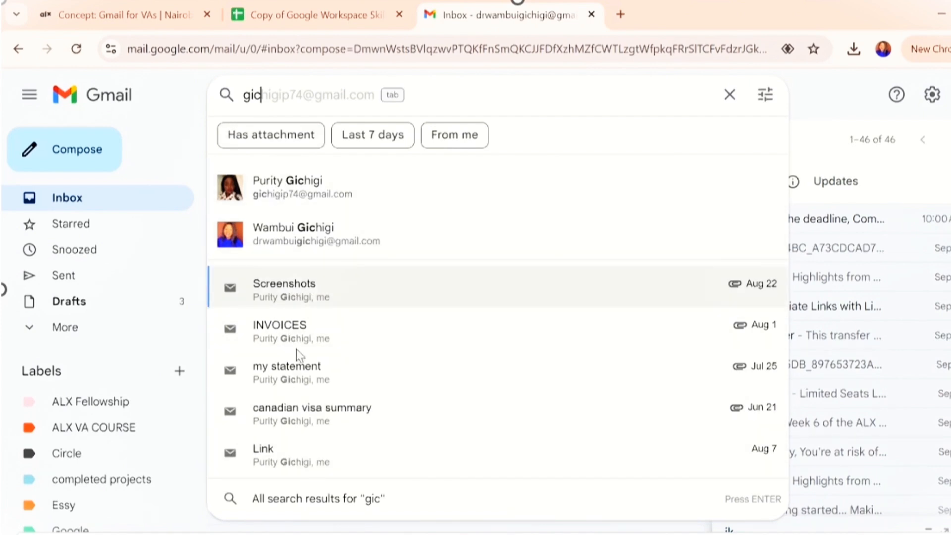
{"action": "left_click", "coordinate": [278, 194]}
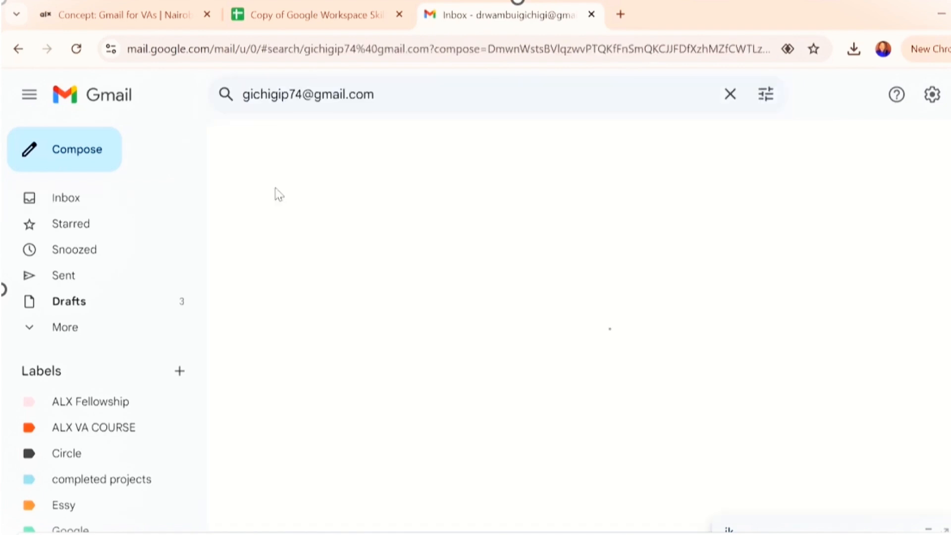
{"action": "scroll", "coordinate": [585, 312], "scroll_direction": "down", "scroll_amount": 15}
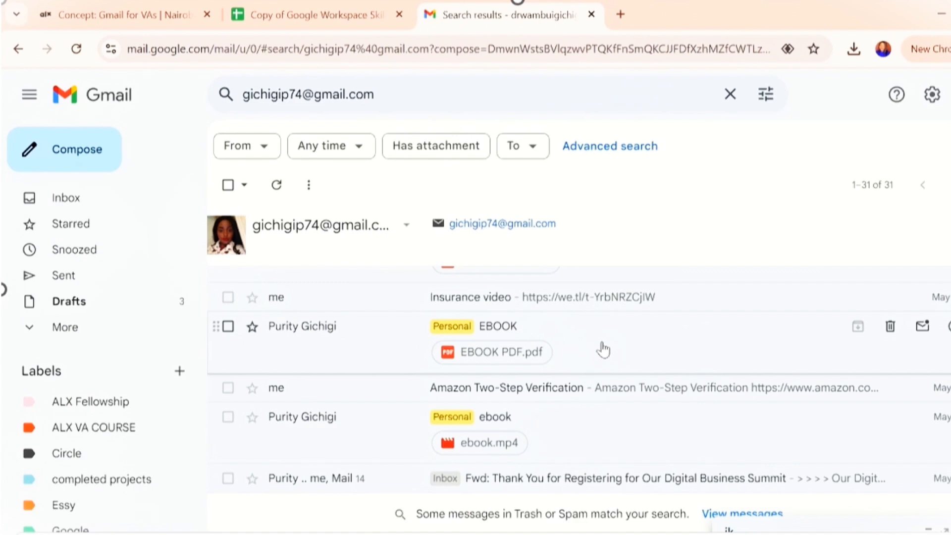
{"action": "scroll", "coordinate": [602, 399], "scroll_direction": "up", "scroll_amount": 5}
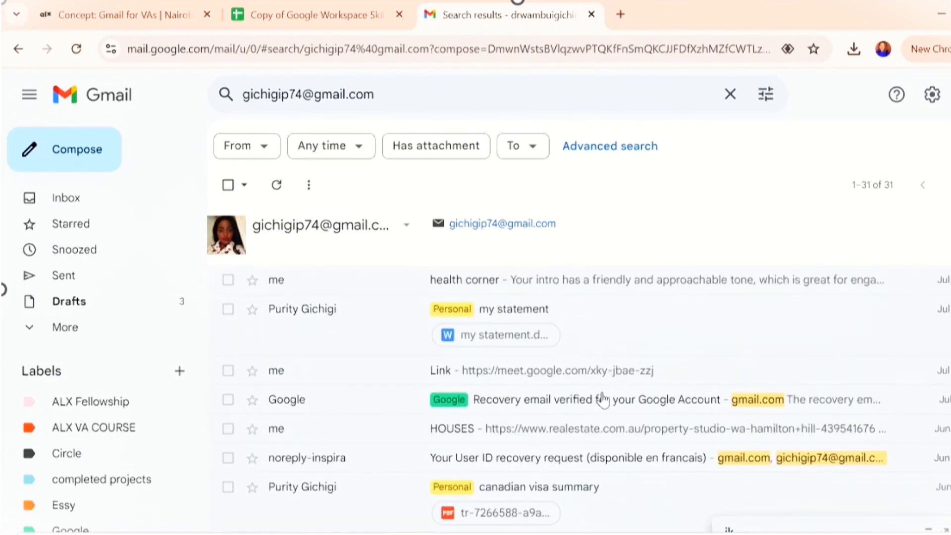
{"action": "scroll", "coordinate": [601, 400], "scroll_direction": "up", "scroll_amount": 10}
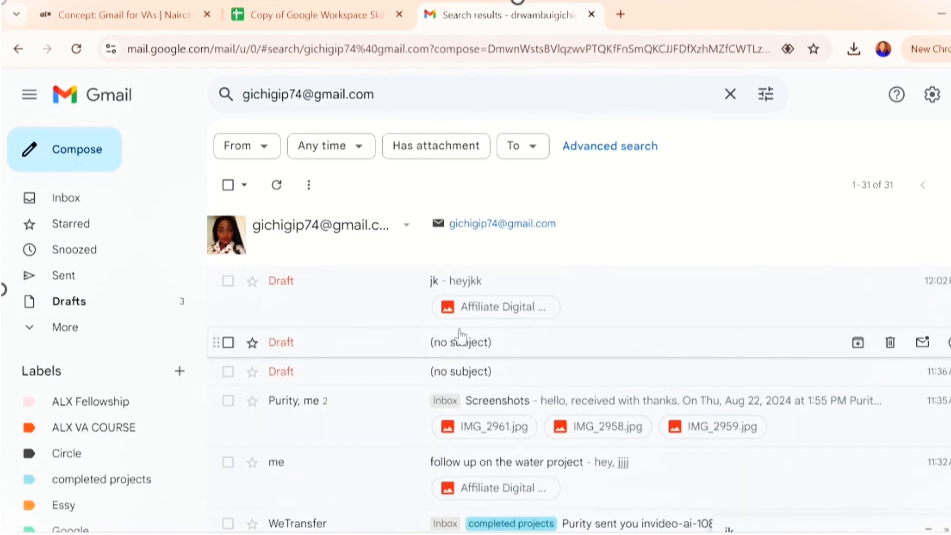
{"action": "scroll", "coordinate": [460, 337], "scroll_direction": "down", "scroll_amount": 10}
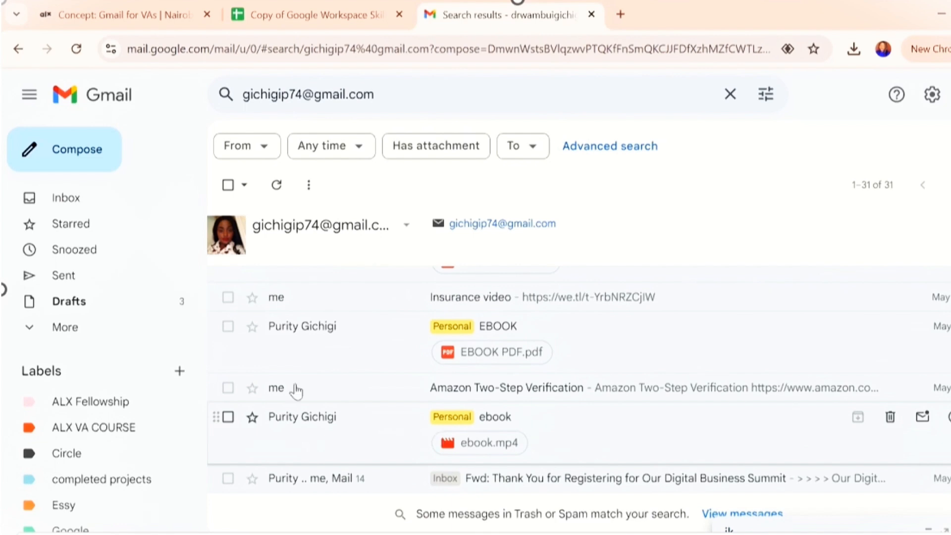
{"action": "scroll", "coordinate": [371, 337], "scroll_direction": "up", "scroll_amount": 5}
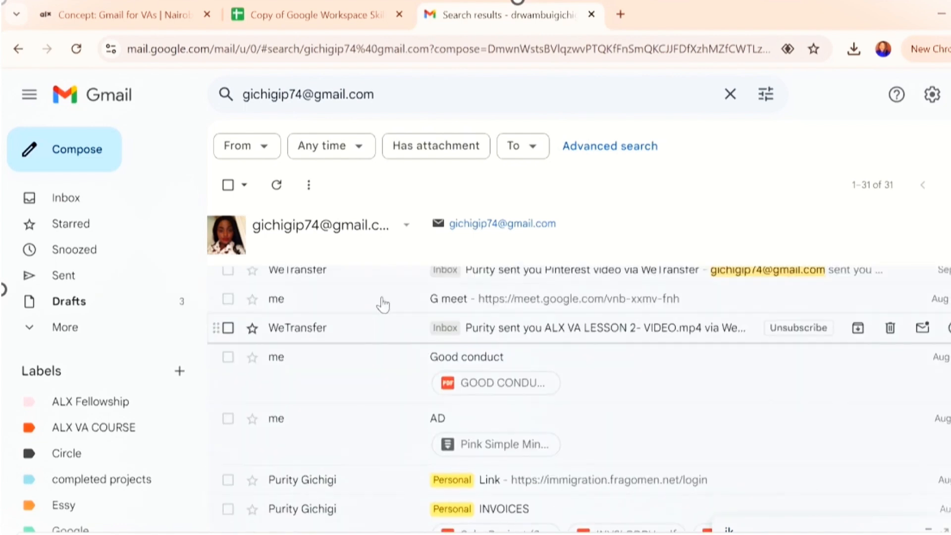
Switch to the Google Sheets checklist and mark "Search for an email sent from a specific person" as Yes.
{"action": "scroll", "coordinate": [383, 304], "scroll_direction": "up", "scroll_amount": 8}
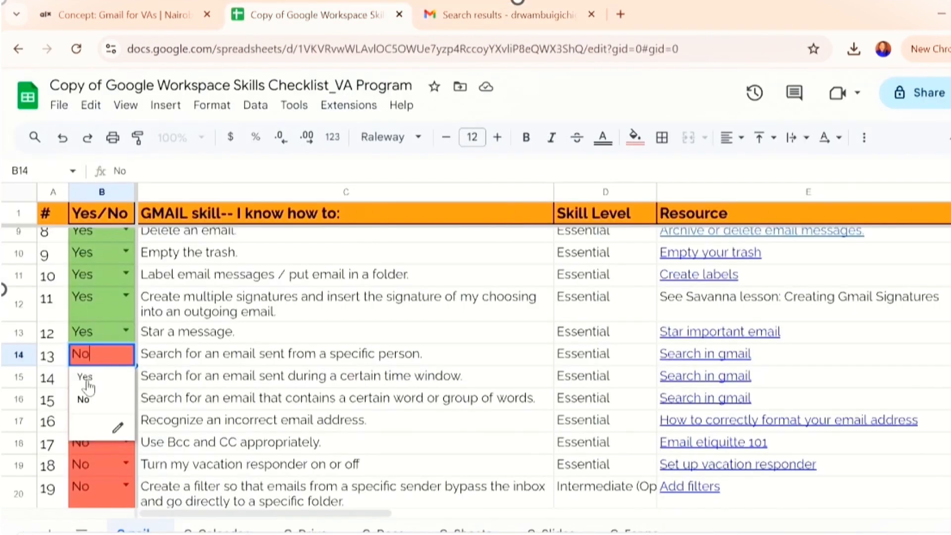
{"action": "left_click", "coordinate": [85, 377]}
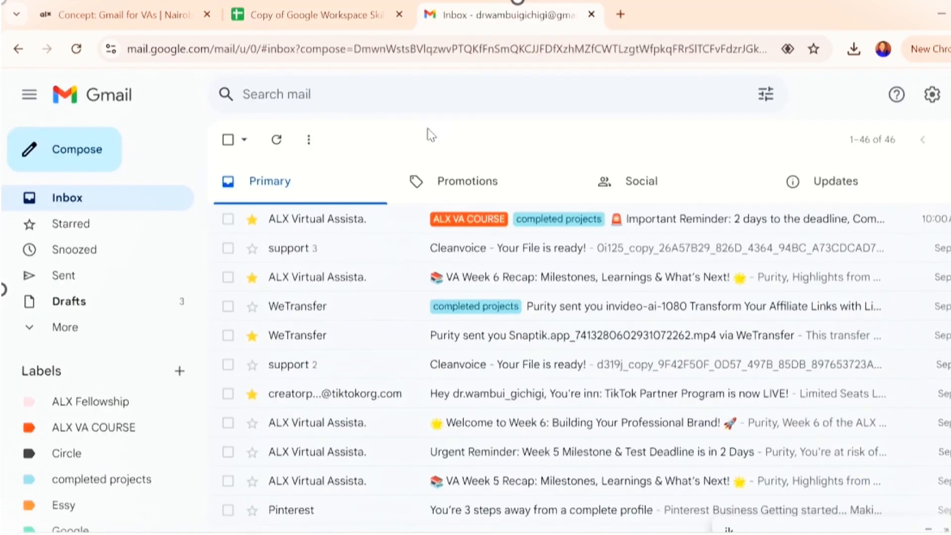
Return to Gmail and run an advanced search for mail from the first suggested "g" contact, dated within 1 month of 2024/09/14.
{"action": "left_click", "coordinate": [766, 94]}
{"action": "type", "text": "g"}
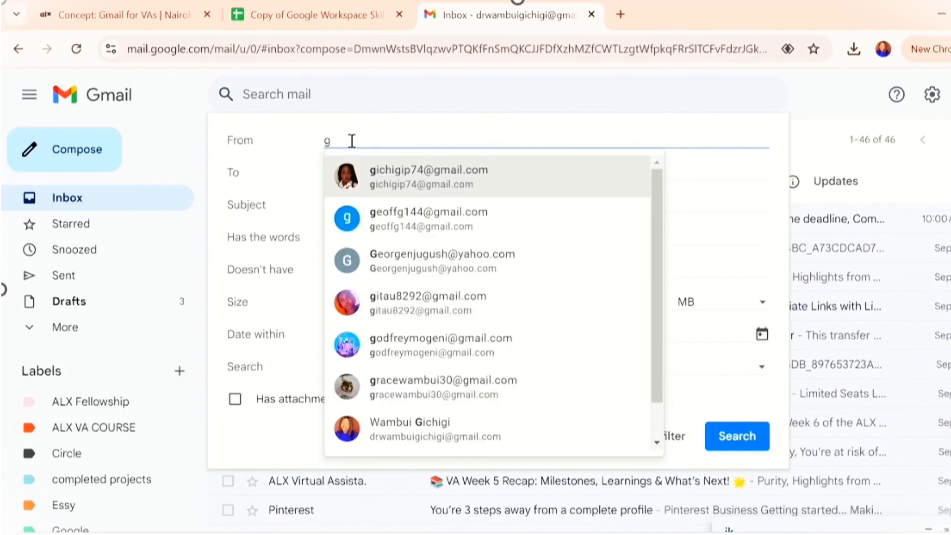
{"action": "left_click", "coordinate": [388, 170]}
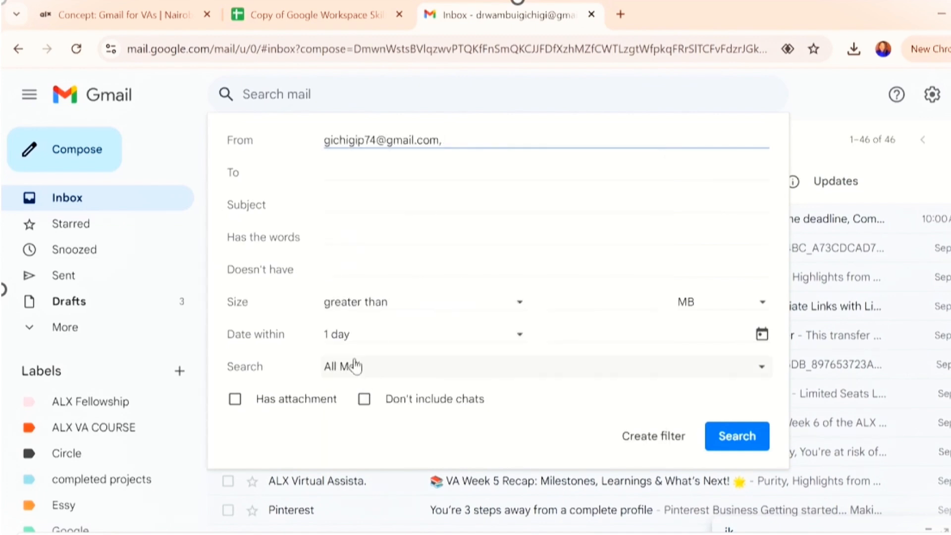
{"action": "left_click", "coordinate": [521, 335]}
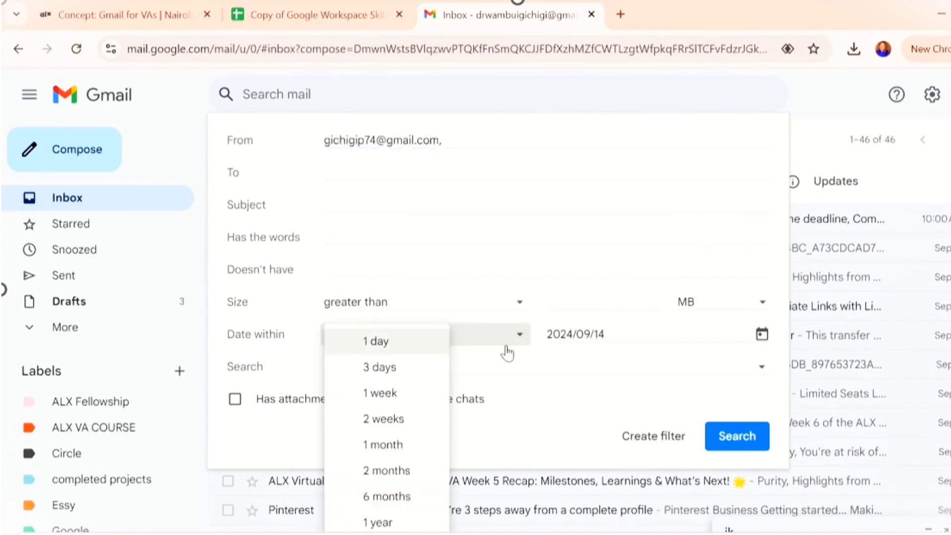
{"action": "left_click", "coordinate": [380, 445]}
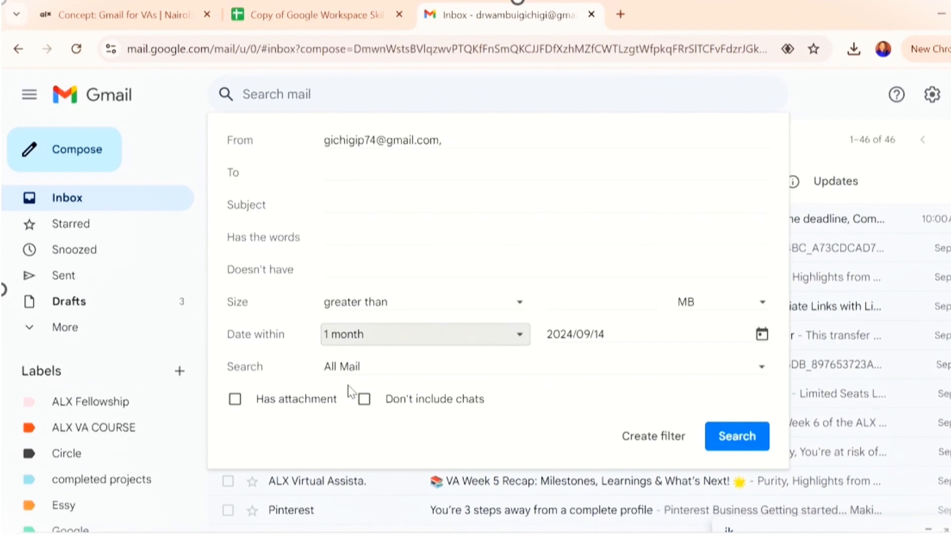
{"action": "left_click", "coordinate": [755, 336]}
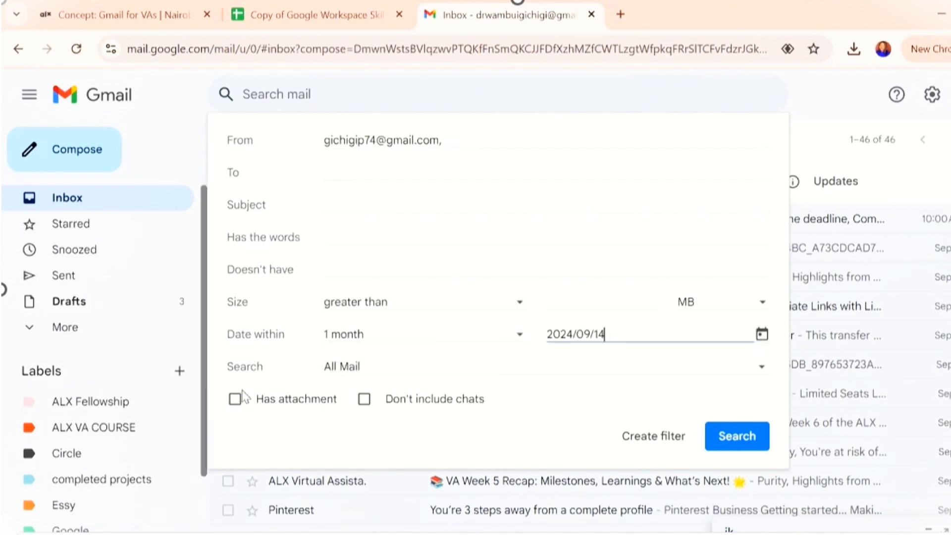
{"action": "left_click", "coordinate": [733, 439]}
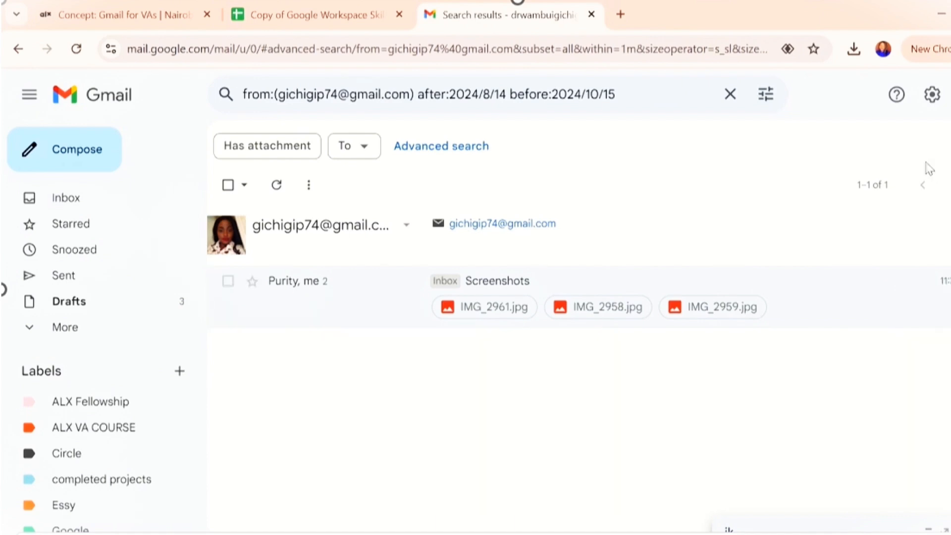
Review the attachment, keyword and subject criteria in the advanced search form, and clear the search.
{"action": "left_click", "coordinate": [765, 93]}
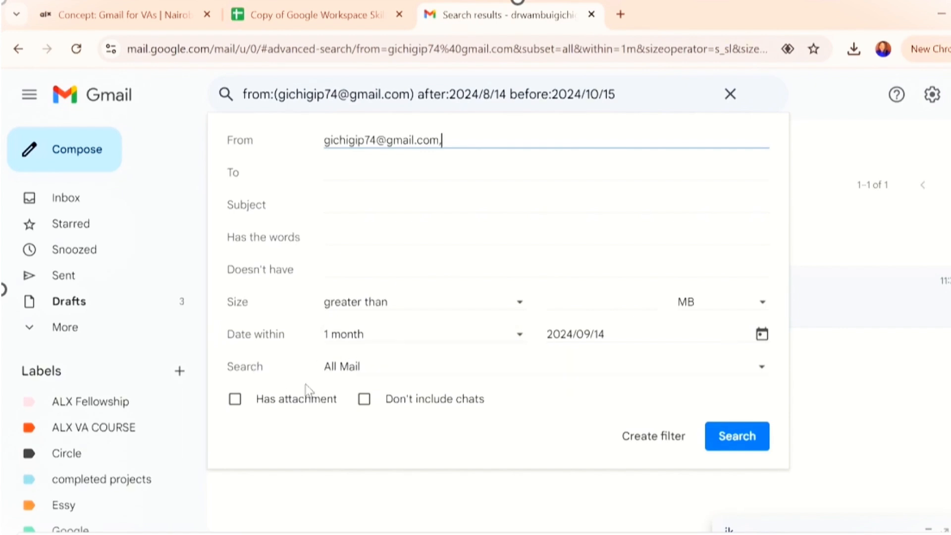
{"action": "left_click", "coordinate": [233, 402]}
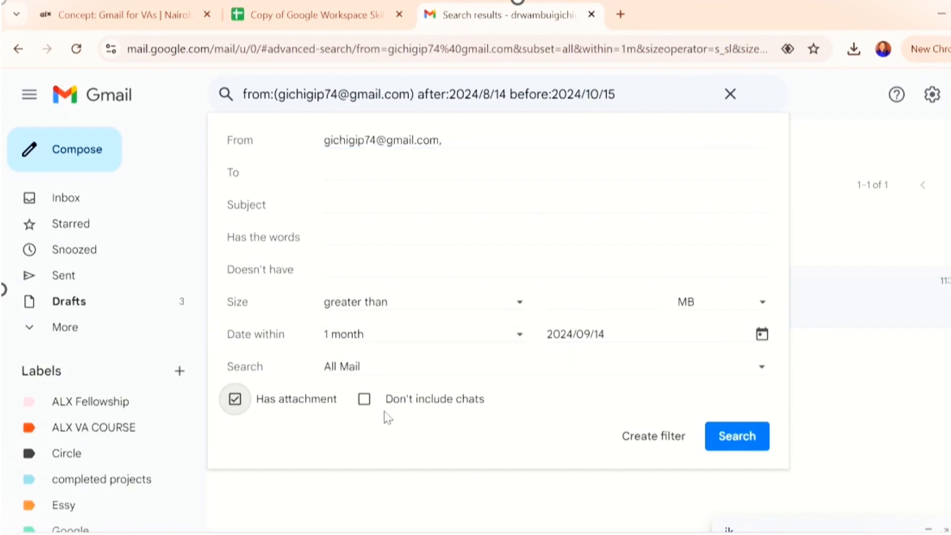
{"action": "left_click", "coordinate": [234, 402]}
{"action": "left_click", "coordinate": [353, 241]}
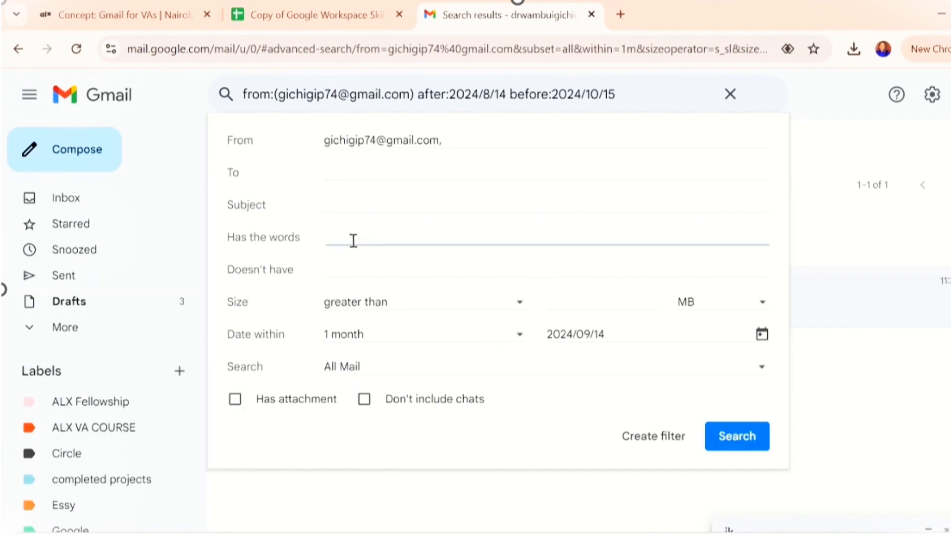
{"action": "left_click", "coordinate": [344, 201]}
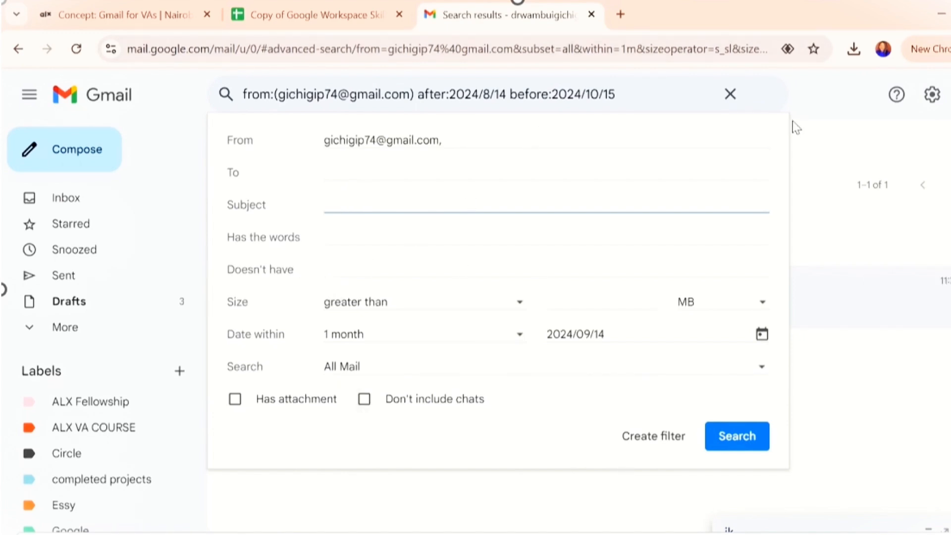
{"action": "left_click", "coordinate": [732, 95]}
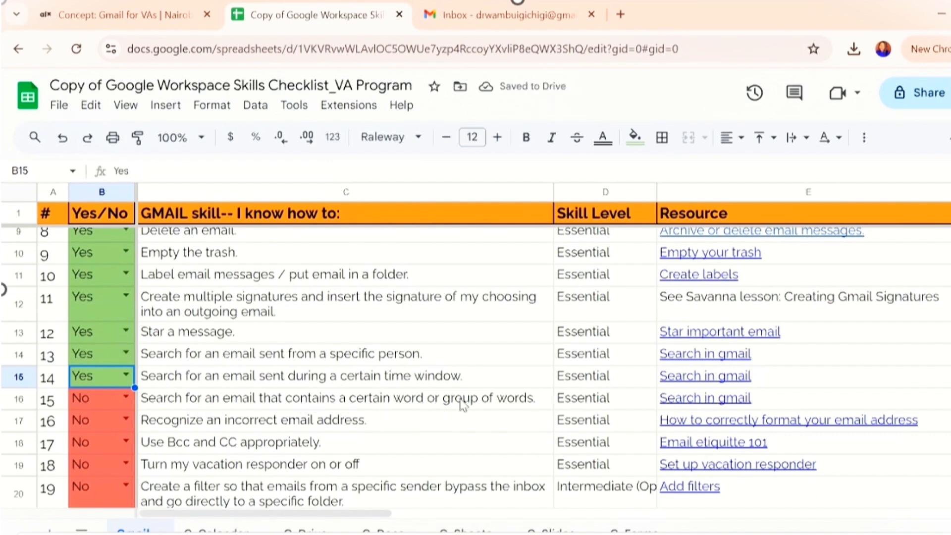
Switch back to Gmail and open the advanced search form at the "Has the words" criterion.
{"action": "left_click", "coordinate": [490, 6]}
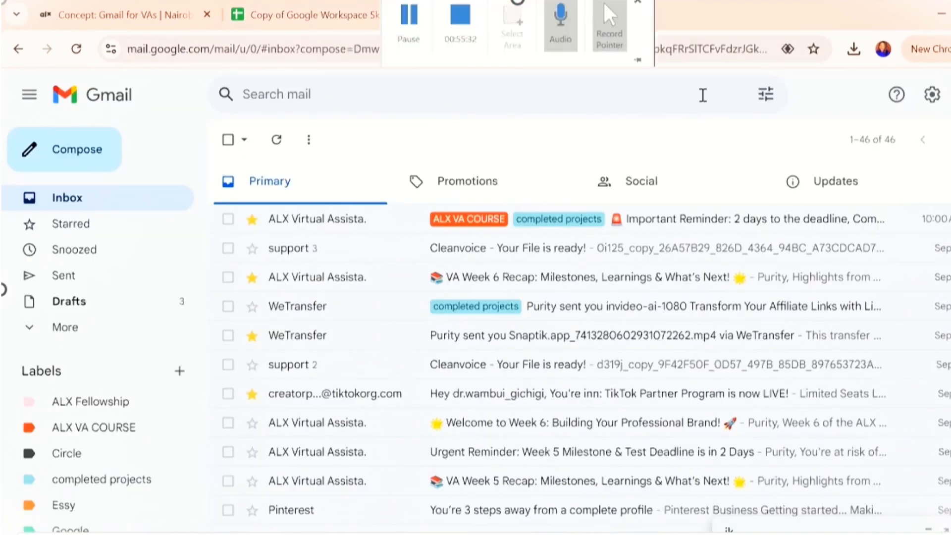
{"action": "left_click", "coordinate": [764, 95]}
{"action": "left_click", "coordinate": [325, 235]}
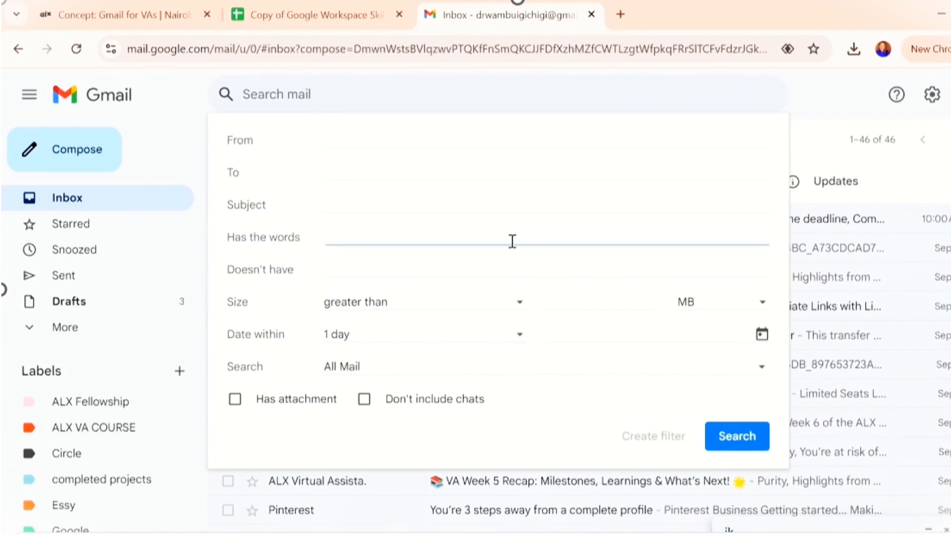
Switch to the Google Sheets checklist and mark "Search for an email that contains a certain word or group of words" as Yes.
{"action": "left_click", "coordinate": [302, 14]}
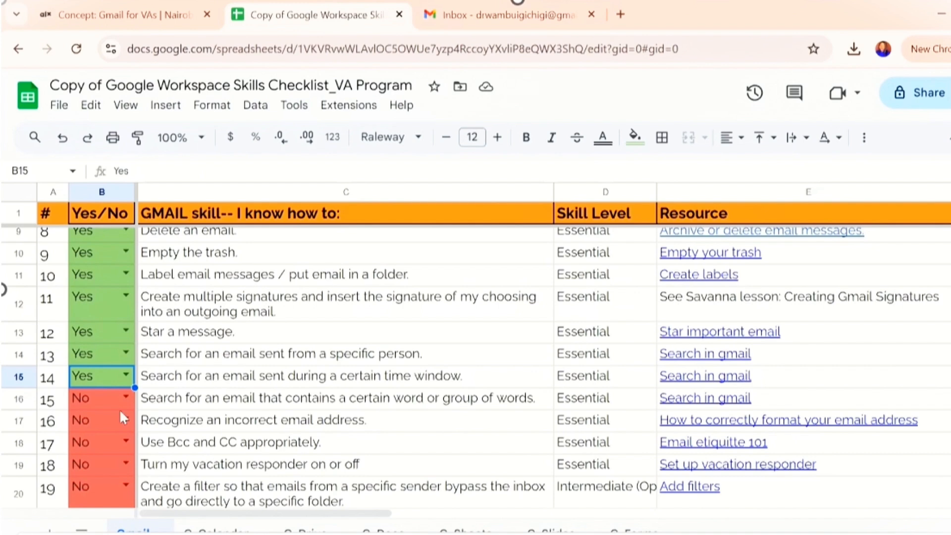
{"action": "left_click", "coordinate": [126, 397]}
{"action": "left_click", "coordinate": [105, 352]}
{"action": "scroll", "coordinate": [217, 327], "scroll_direction": "down", "scroll_amount": 2}
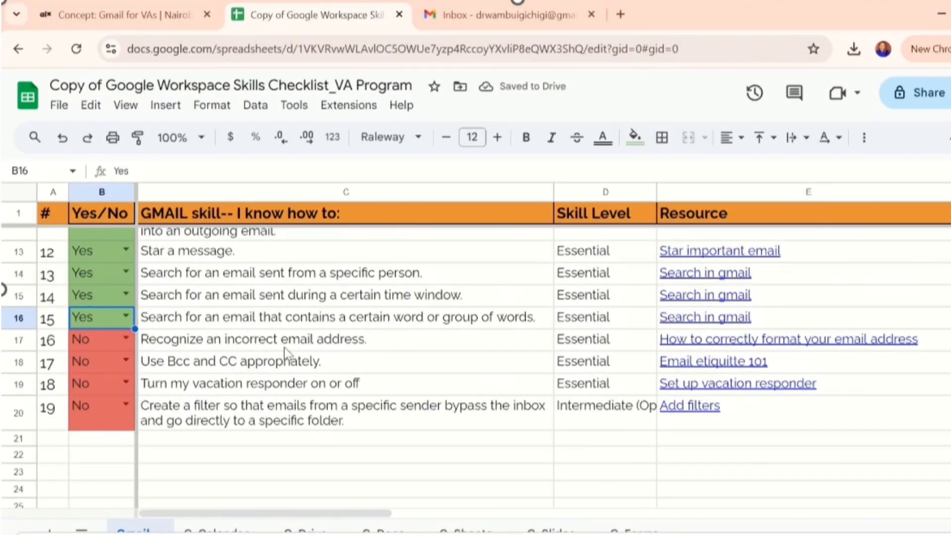
Switch to Gmail, start a new message and enter the incorrect address "dfvvxxxdd" as the recipient.
{"action": "left_click", "coordinate": [506, 14]}
{"action": "left_click", "coordinate": [65, 148]}
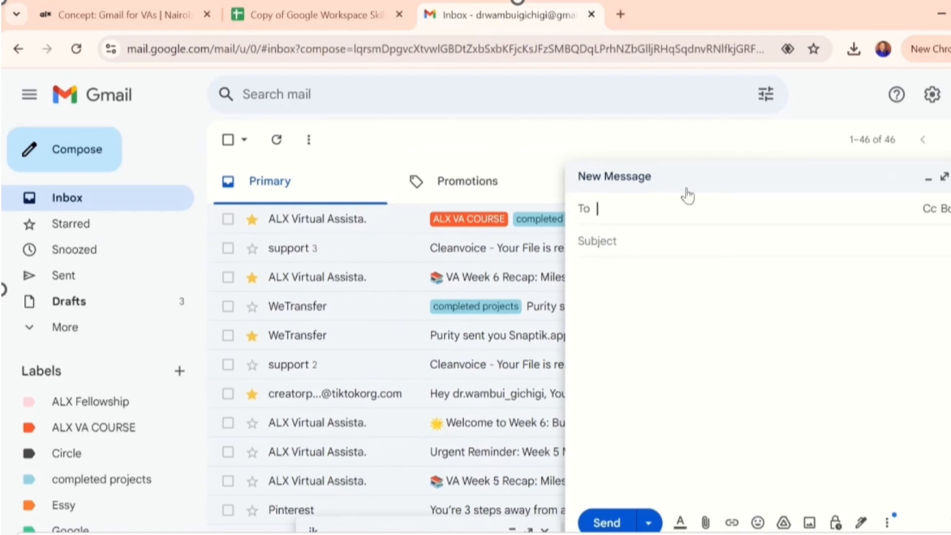
{"action": "type", "text": "dfvvxxxdd"}
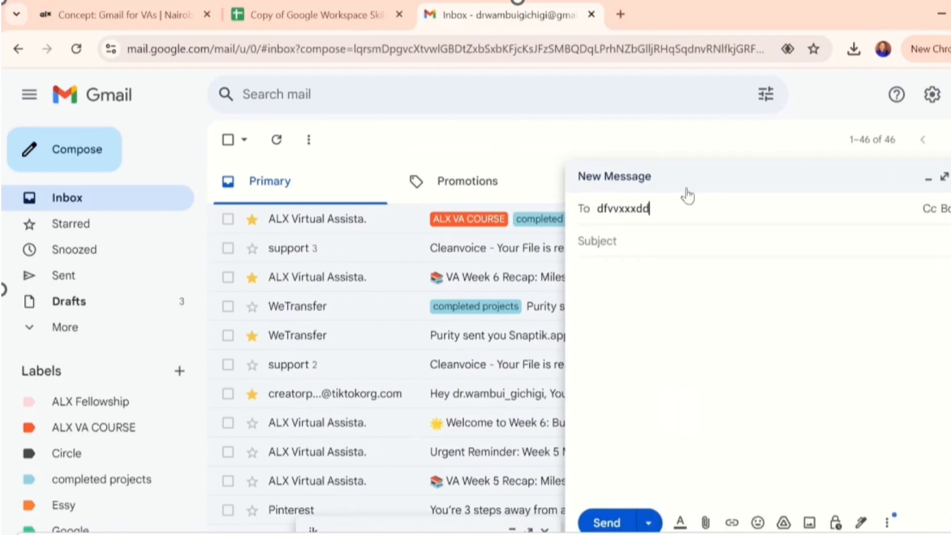
{"action": "key", "text": "ctrl+a"}
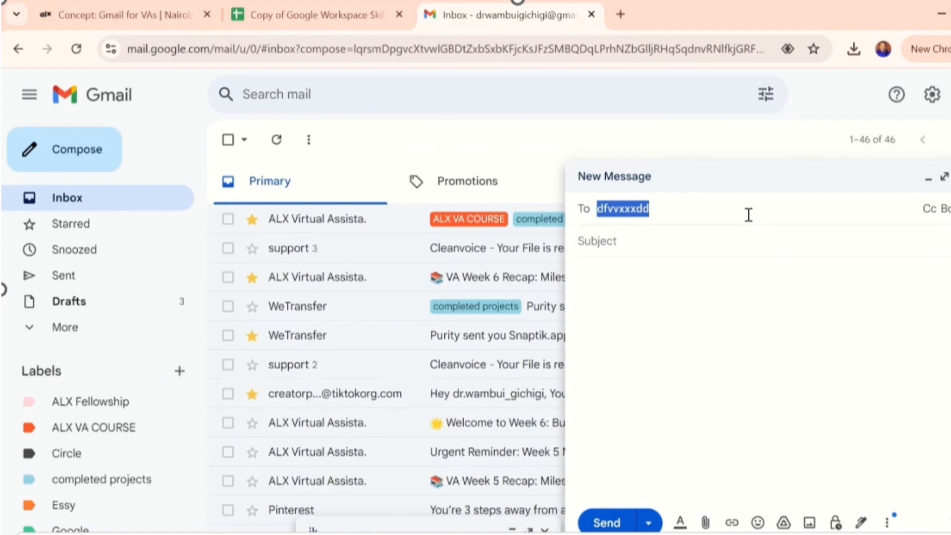
{"action": "left_click", "coordinate": [783, 213]}
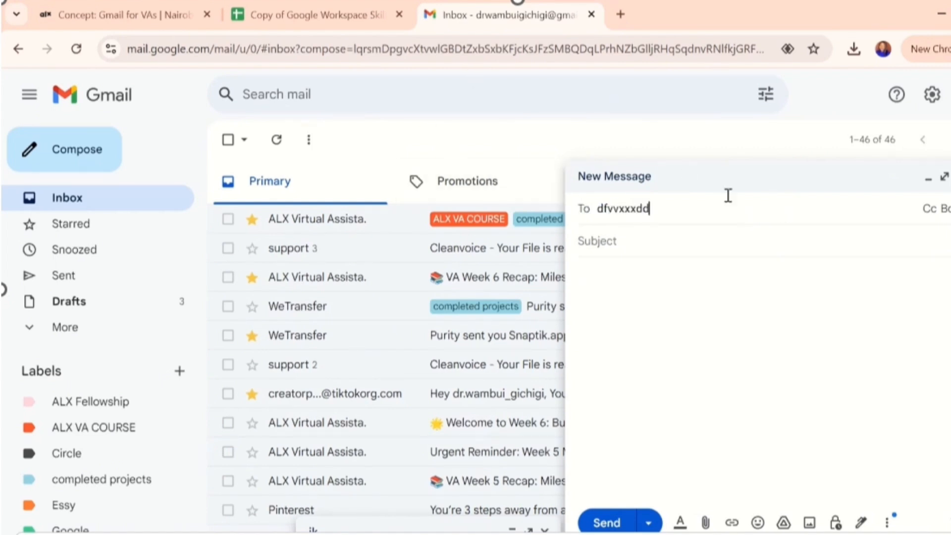
Replace the incorrect recipient with the contact suggested for "go".
{"action": "left_click_drag", "start_coordinate": [670, 210], "coordinate": [590, 220]}
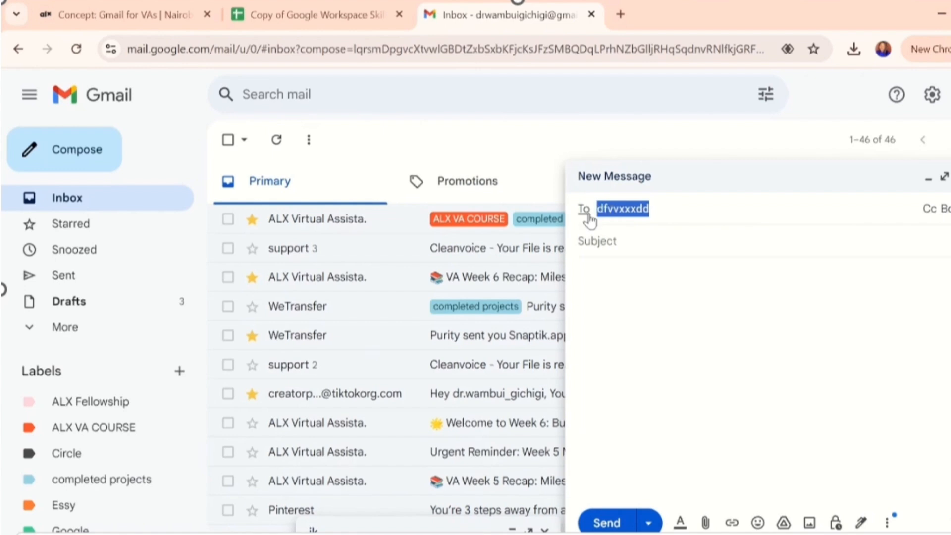
{"action": "type", "text": "go"}
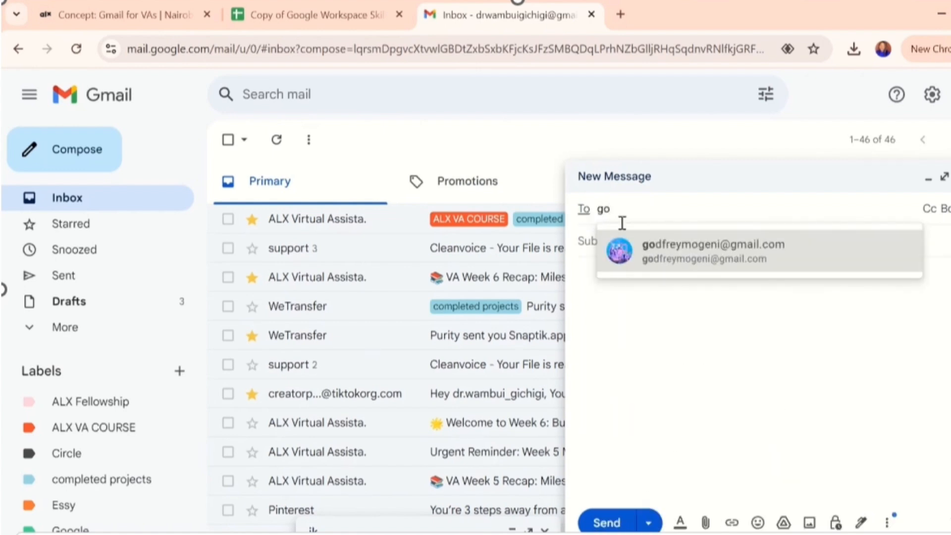
{"action": "left_click", "coordinate": [693, 258]}
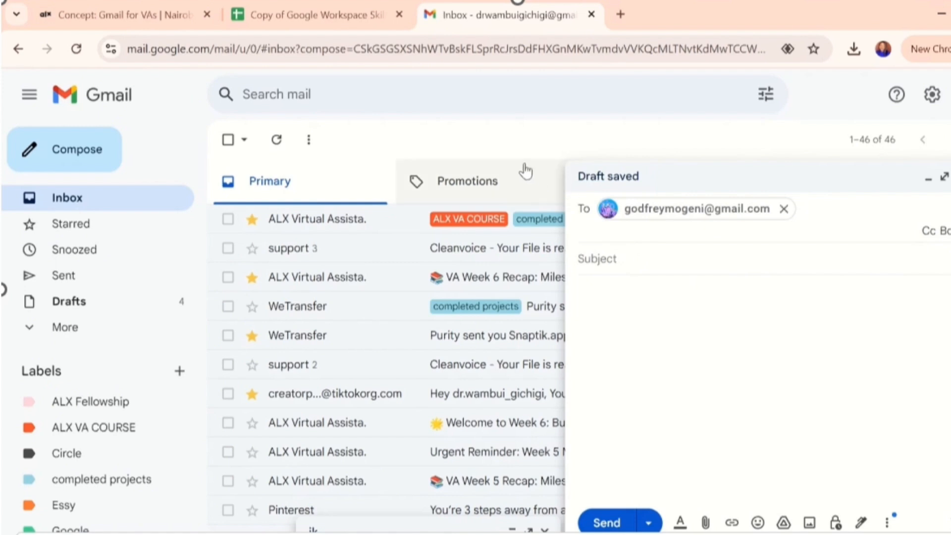
{"action": "left_click", "coordinate": [541, 177]}
{"action": "left_click", "coordinate": [326, 195]}
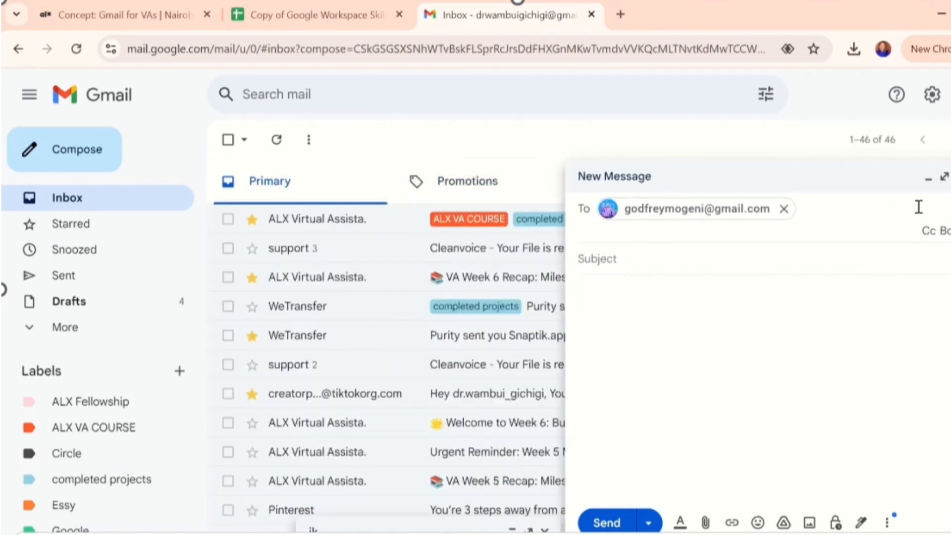
Close the older "jk" draft and the new message draft, leaving only the Gmail inbox open.
{"action": "left_click", "coordinate": [928, 178]}
{"action": "scroll", "coordinate": [471, 388], "scroll_direction": "down", "scroll_amount": 15}
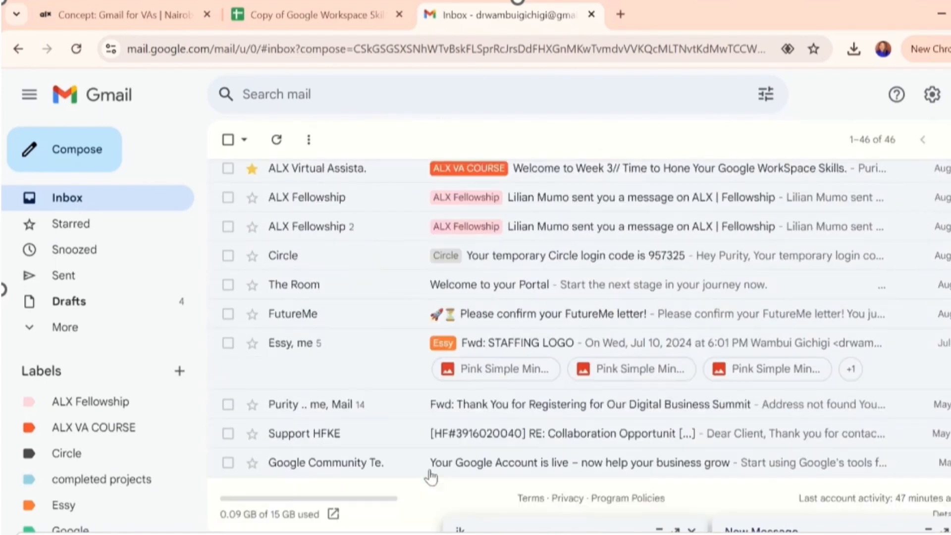
{"action": "left_click", "coordinate": [606, 524]}
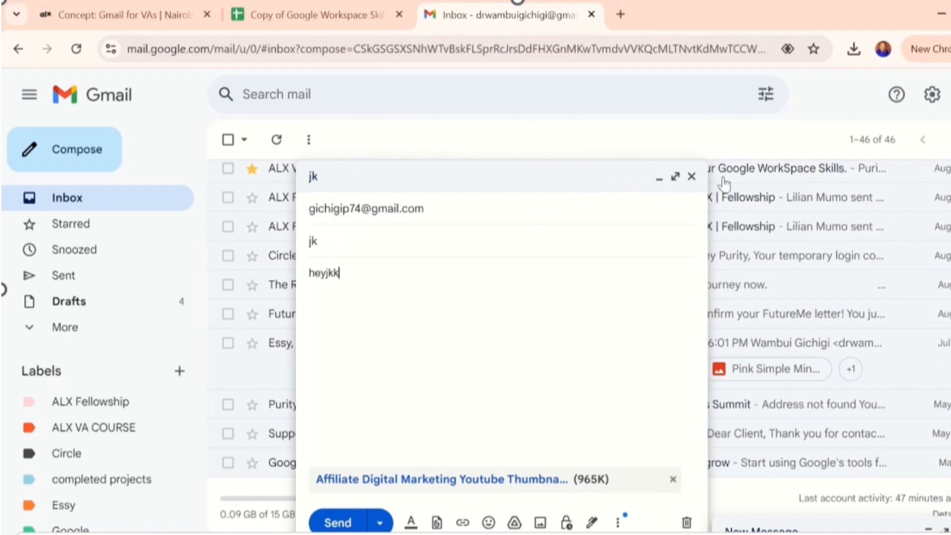
{"action": "left_click", "coordinate": [692, 176]}
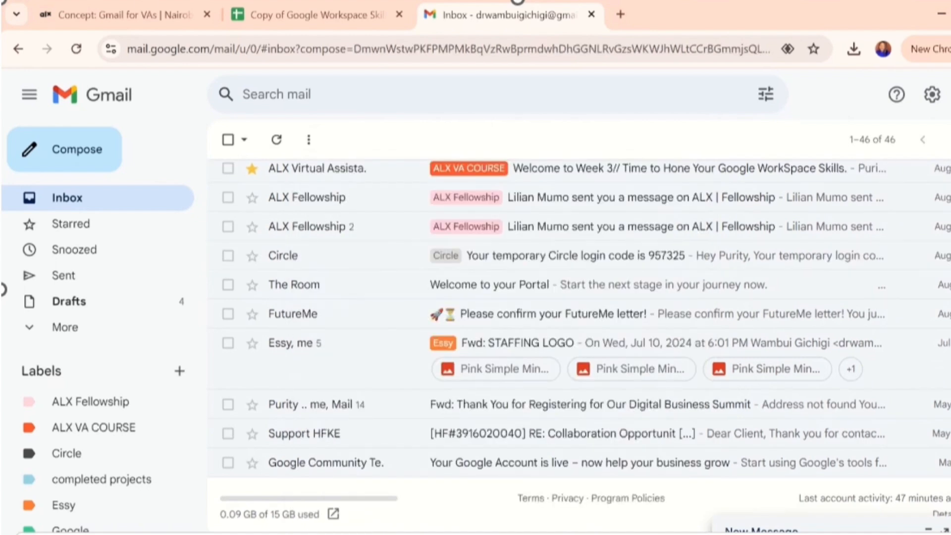
{"action": "left_click", "coordinate": [763, 529]}
{"action": "key", "text": "Escape"}
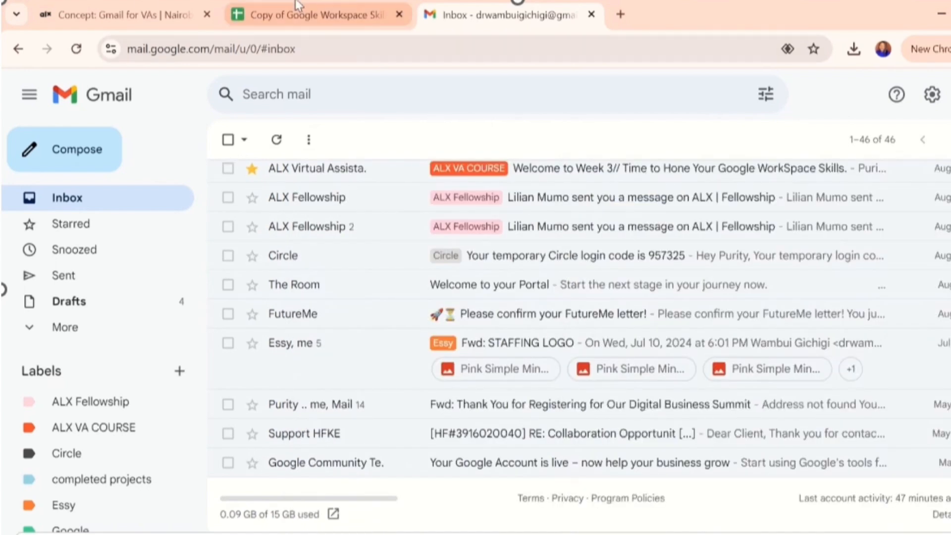
Start a new message in Gmail, look through the contact suggestions for "g" and close the message.
{"action": "left_click", "coordinate": [317, 15]}
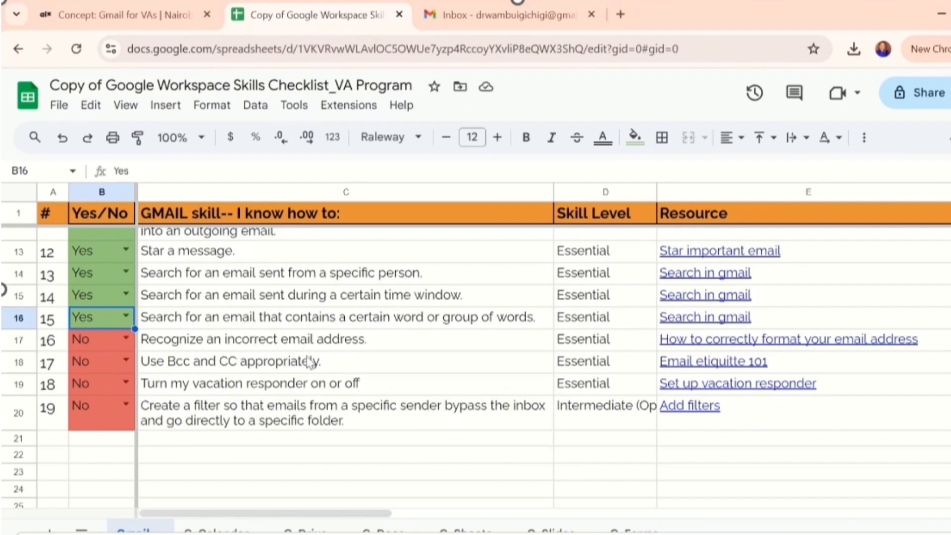
{"action": "left_click", "coordinate": [476, 10]}
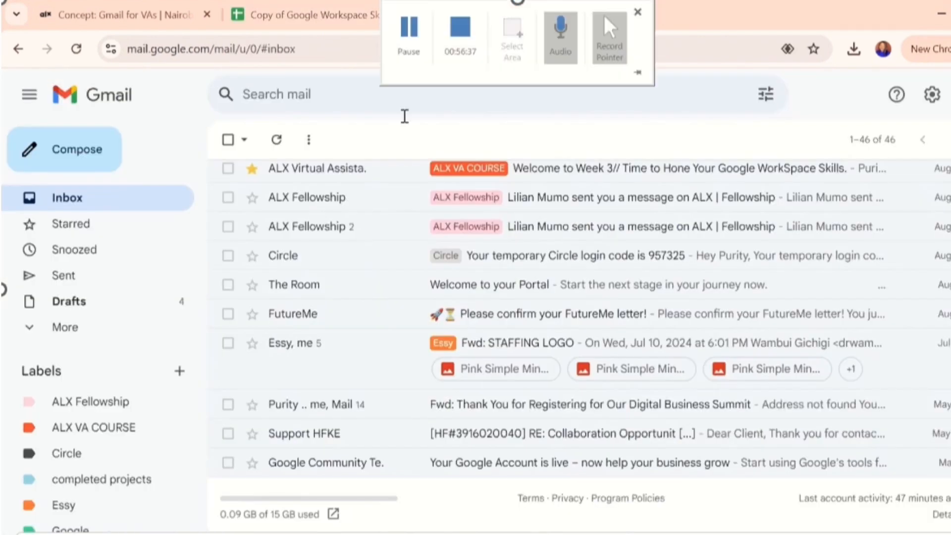
{"action": "left_click", "coordinate": [65, 149]}
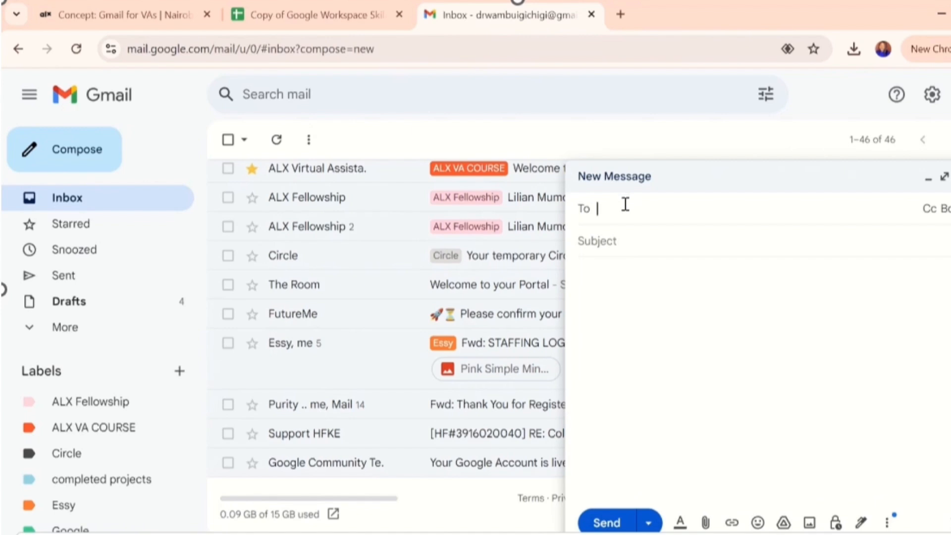
{"action": "type", "text": "gg"}
{"action": "key", "text": "BackSpace"}
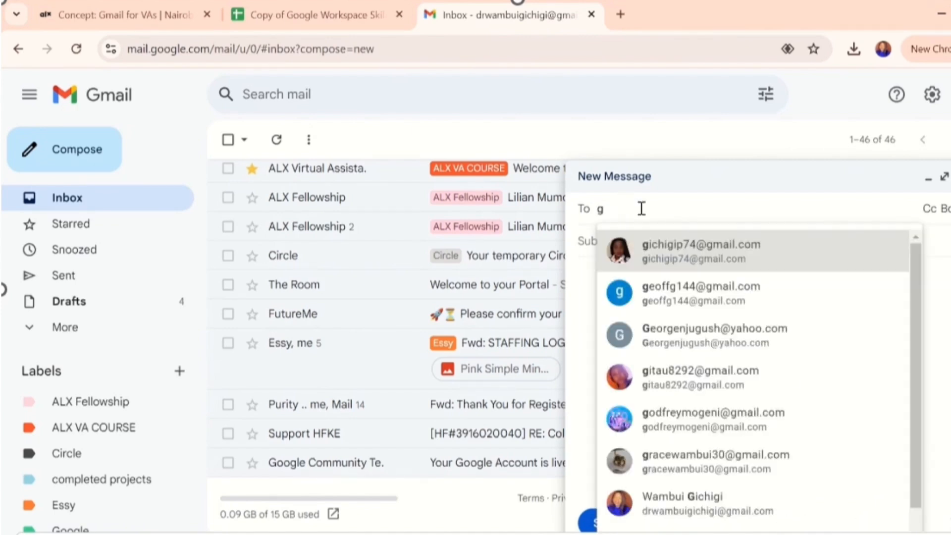
{"action": "scroll", "coordinate": [688, 495], "scroll_direction": "down", "scroll_amount": 1}
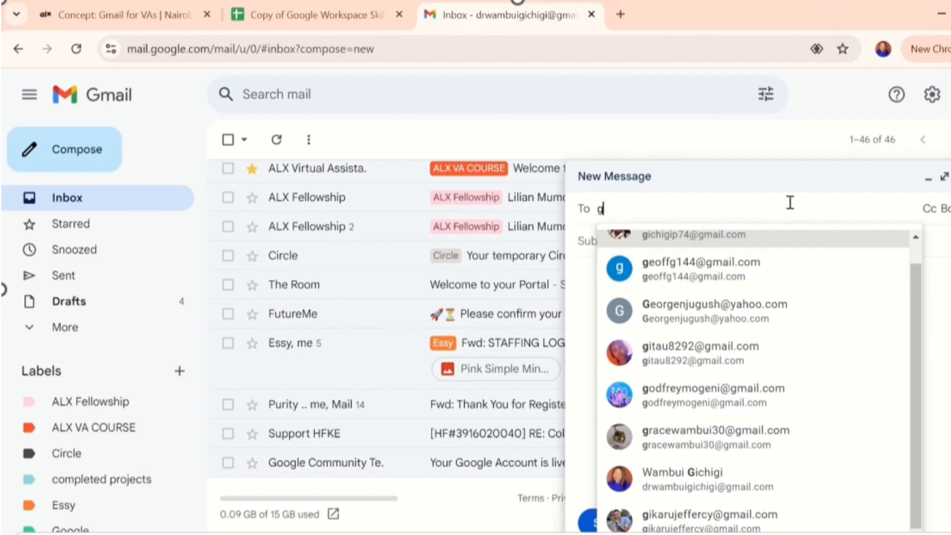
{"action": "scroll", "coordinate": [678, 311], "scroll_direction": "up", "scroll_amount": 1}
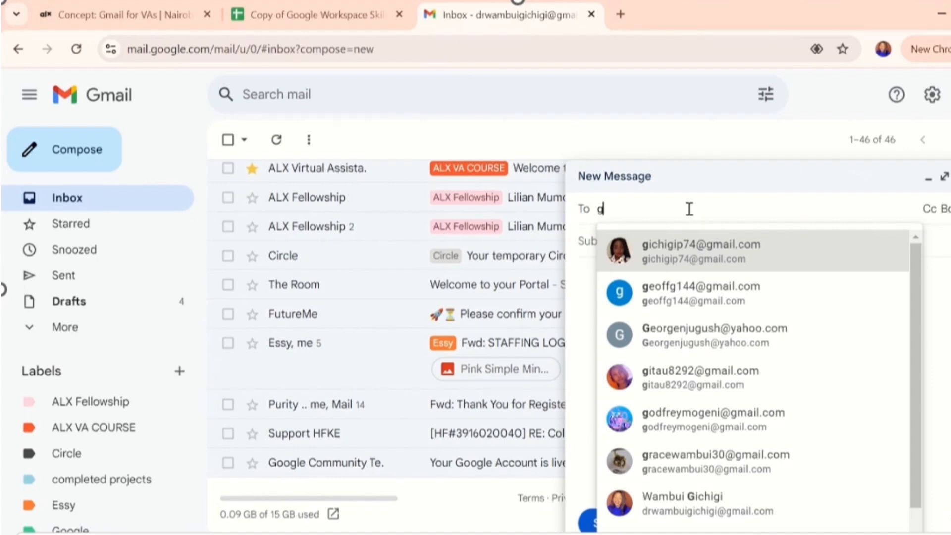
{"action": "left_click", "coordinate": [947, 179]}
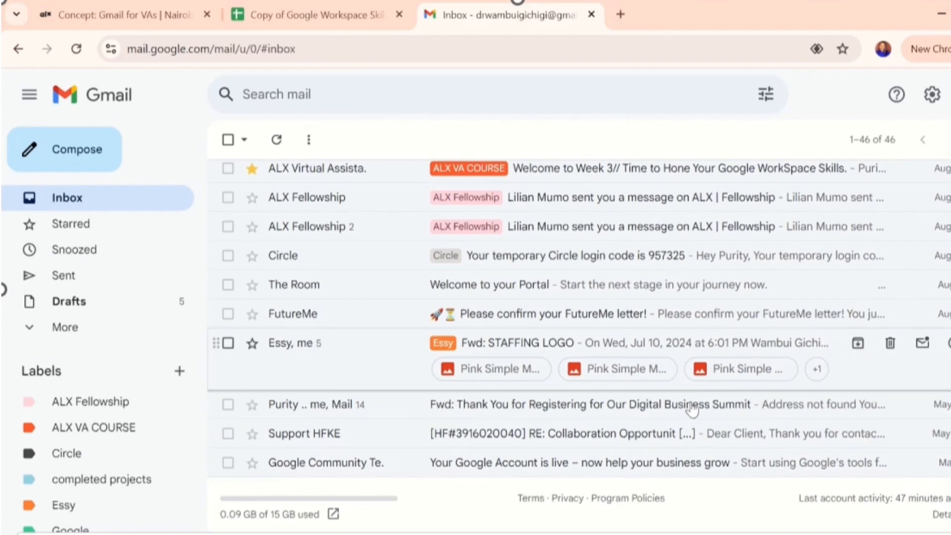
Switch to the Google Sheets checklist and mark "Recognize an incorrect email address" as Yes.
{"action": "key", "text": "ctrl+shift+Tab"}
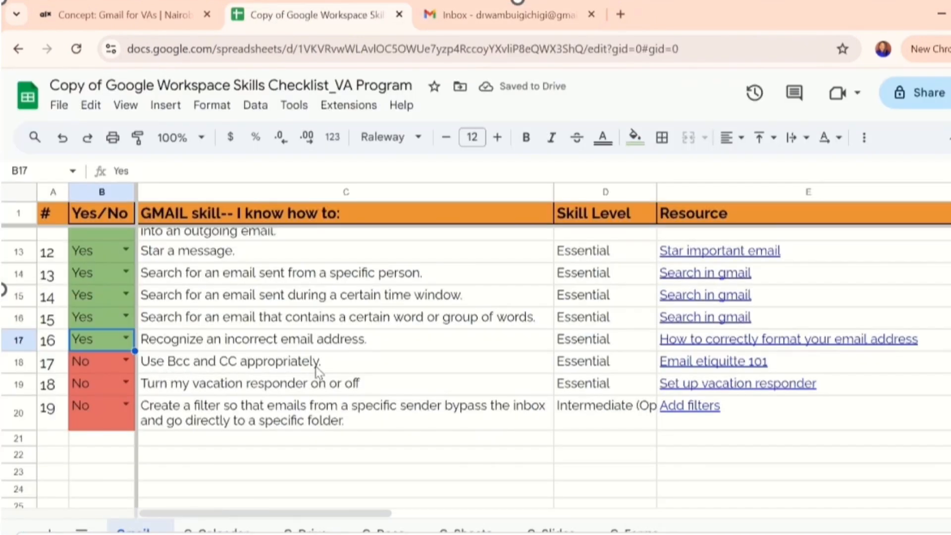
Switch to Gmail, start a new message and add the first contact suggested for "g" as the recipient.
{"action": "left_click", "coordinate": [501, 14]}
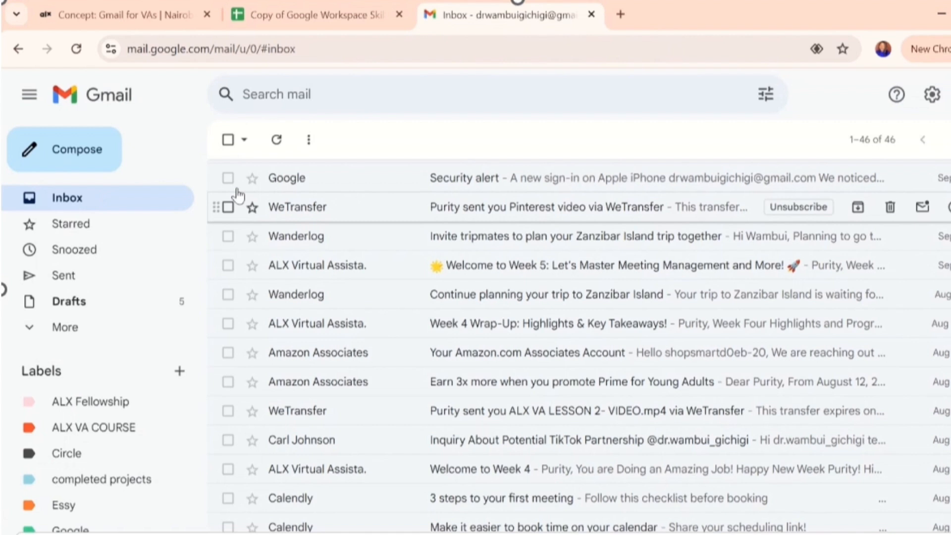
{"action": "left_click", "coordinate": [119, 149]}
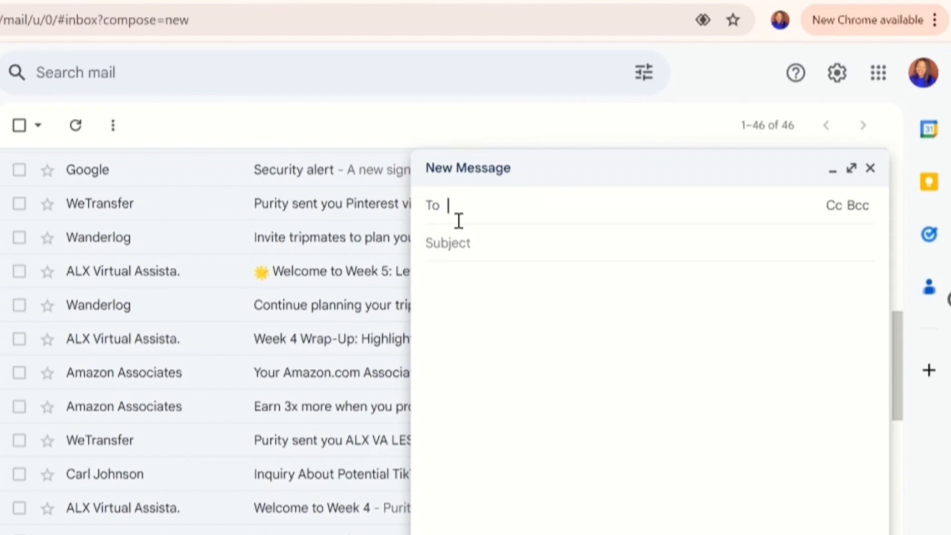
{"action": "type", "text": "g"}
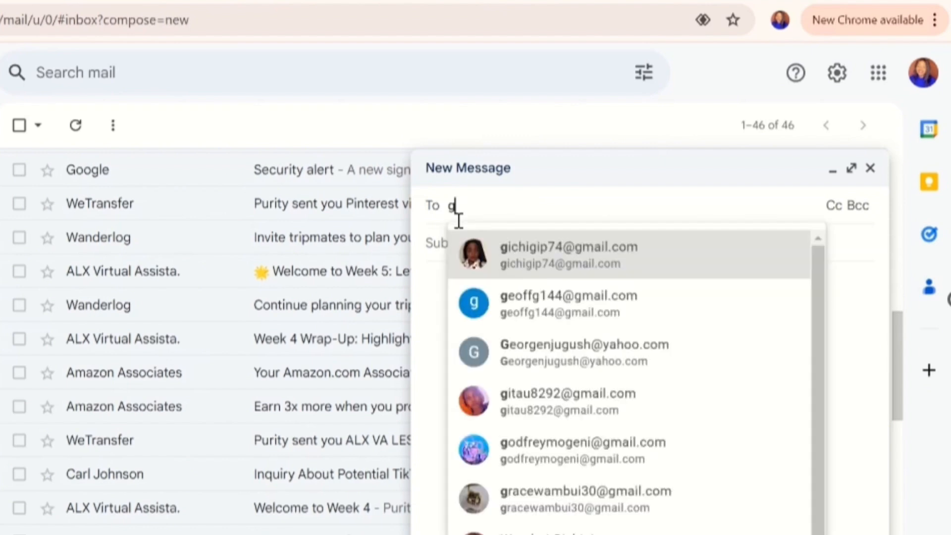
{"action": "left_click", "coordinate": [495, 250]}
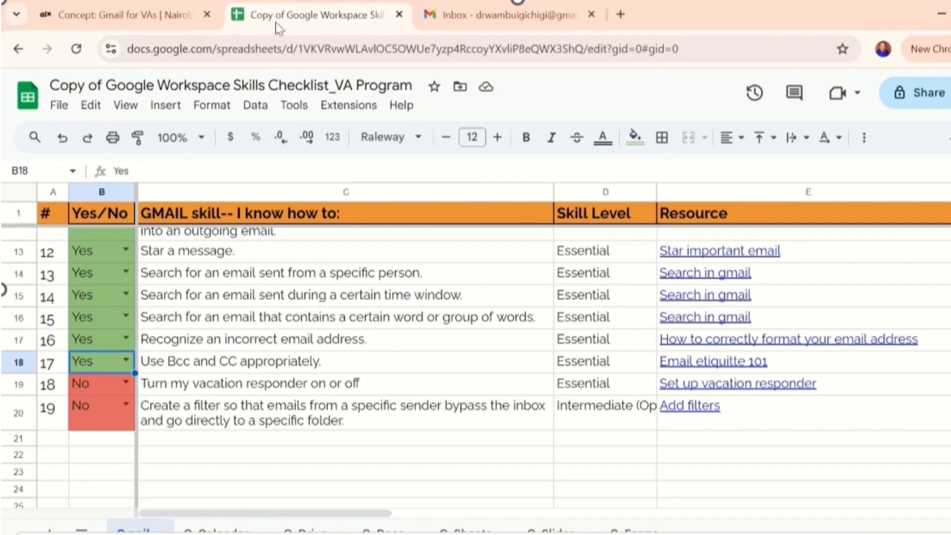
Switch to Gmail, try opening the signature management settings from a new message, and return to the inbox.
{"action": "left_click", "coordinate": [498, 7]}
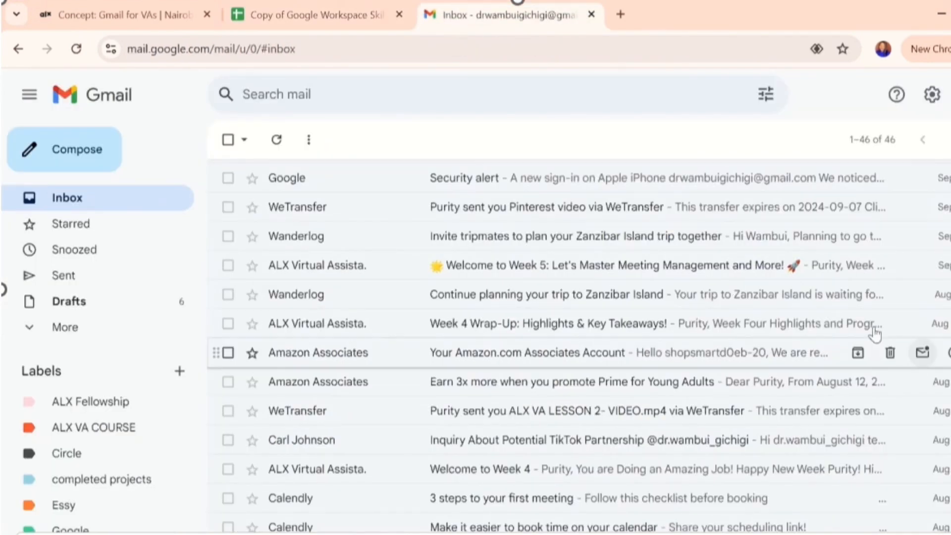
{"action": "left_click", "coordinate": [72, 150]}
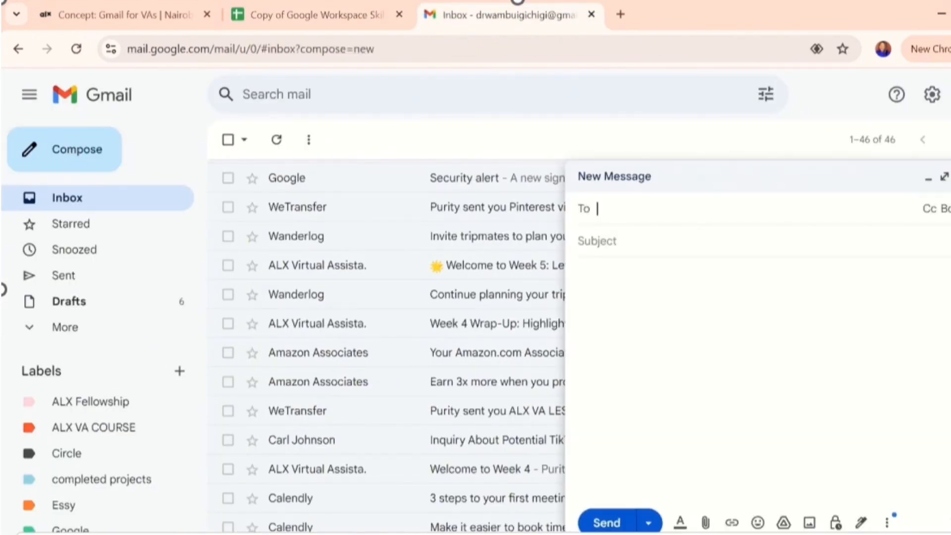
{"action": "left_click", "coordinate": [861, 523]}
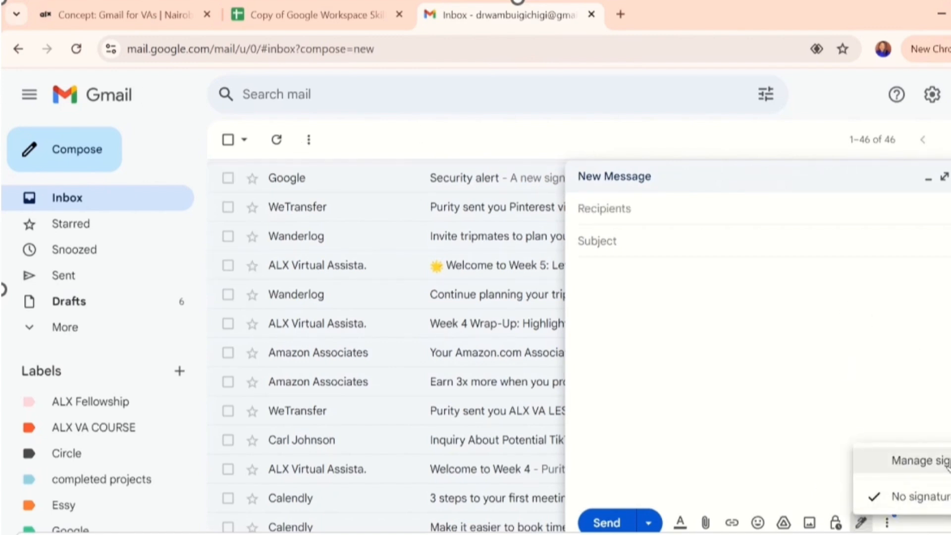
{"action": "left_click", "coordinate": [907, 460]}
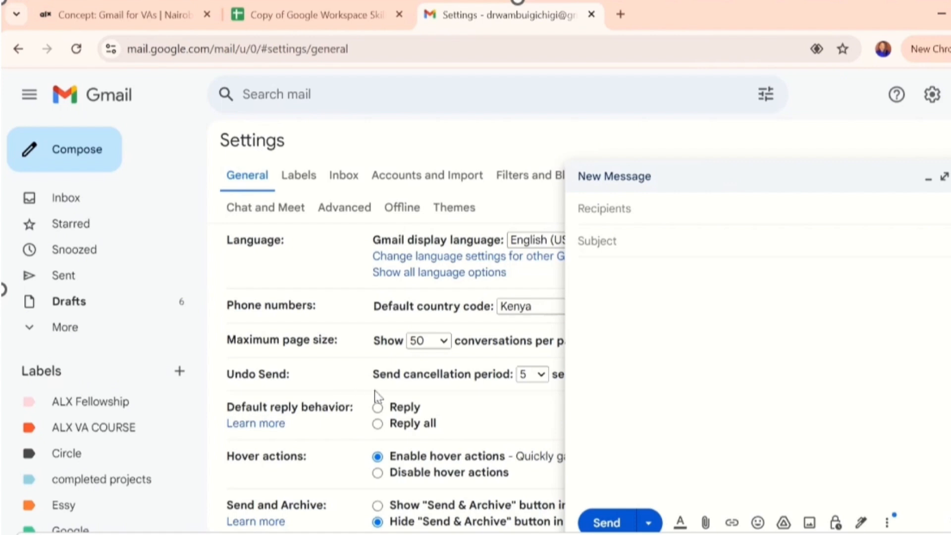
{"action": "left_click", "coordinate": [950, 176]}
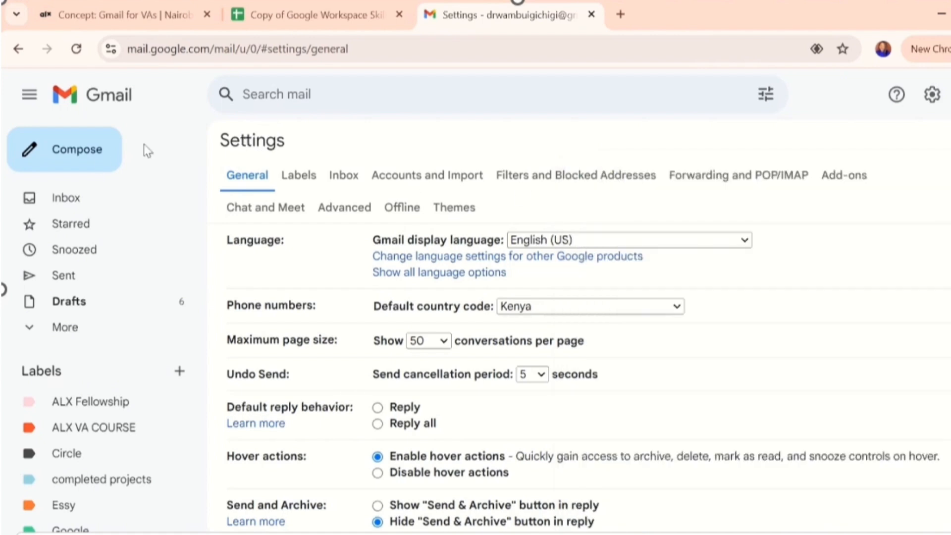
{"action": "left_click", "coordinate": [69, 203]}
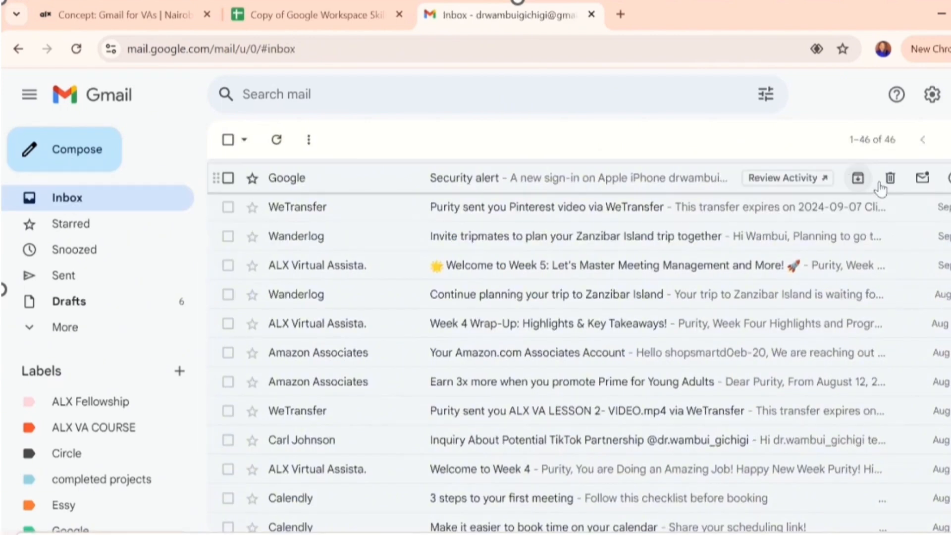
Open the full Gmail settings and examine the vacation responder's on and off options in the general settings.
{"action": "left_click", "coordinate": [932, 97]}
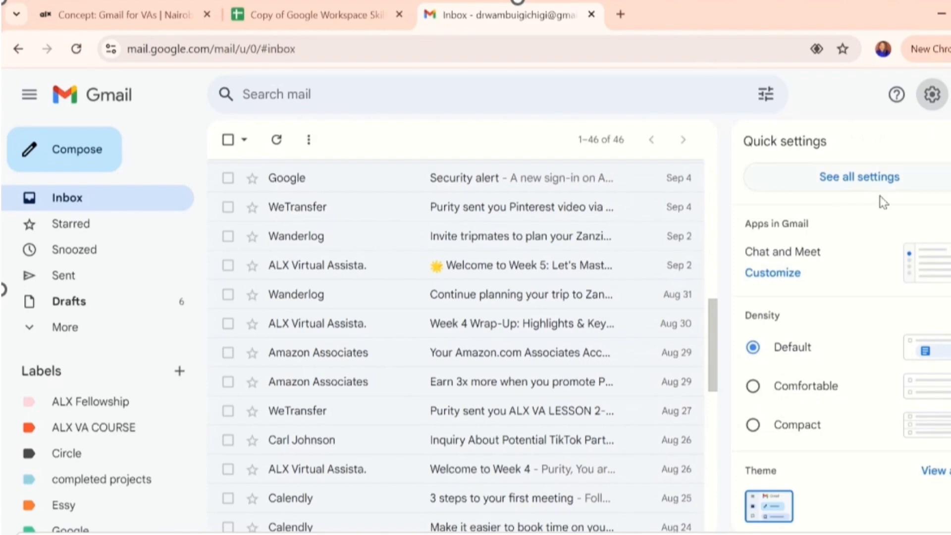
{"action": "left_click", "coordinate": [887, 179]}
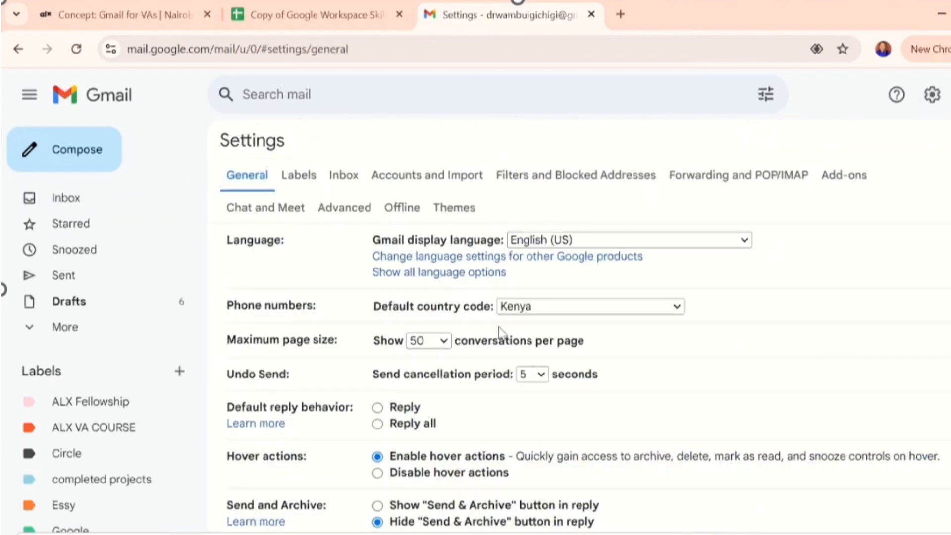
{"action": "scroll", "coordinate": [550, 292], "scroll_direction": "down", "scroll_amount": 10}
{"action": "scroll", "coordinate": [550, 347], "scroll_direction": "down", "scroll_amount": 15}
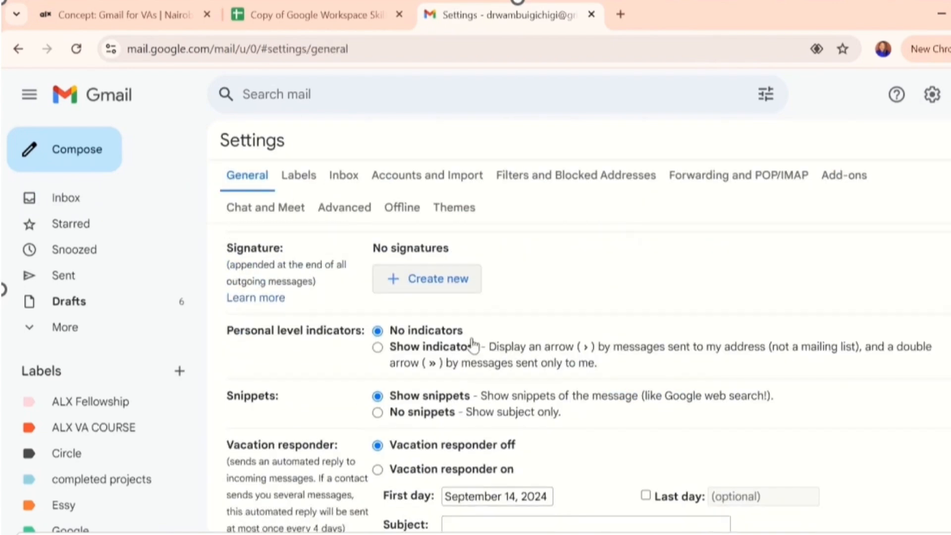
{"action": "scroll", "coordinate": [415, 331], "scroll_direction": "up", "scroll_amount": 6}
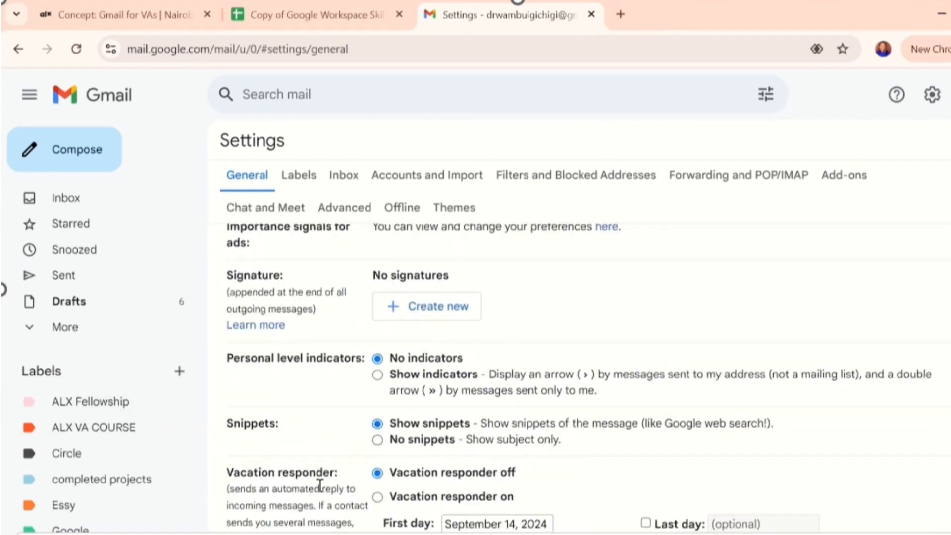
{"action": "scroll", "coordinate": [320, 485], "scroll_direction": "down", "scroll_amount": 3}
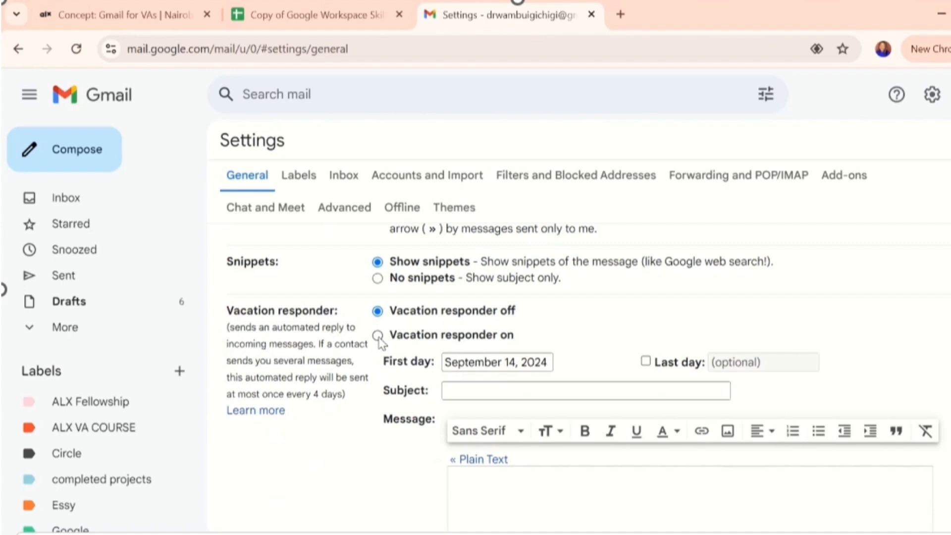
Look back over the upper part of the general settings and return to the inbox.
{"action": "scroll", "coordinate": [381, 341], "scroll_direction": "up", "scroll_amount": 10}
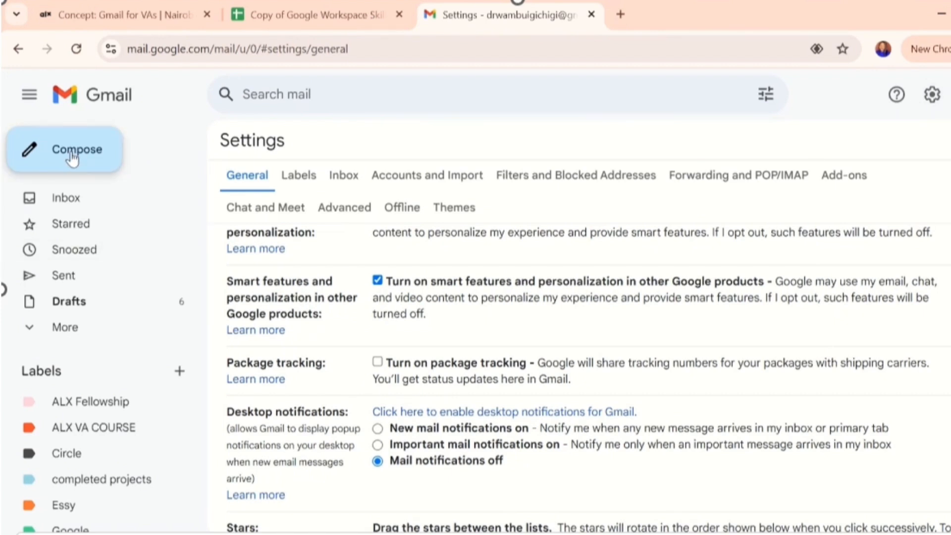
{"action": "scroll", "coordinate": [347, 228], "scroll_direction": "up", "scroll_amount": 10}
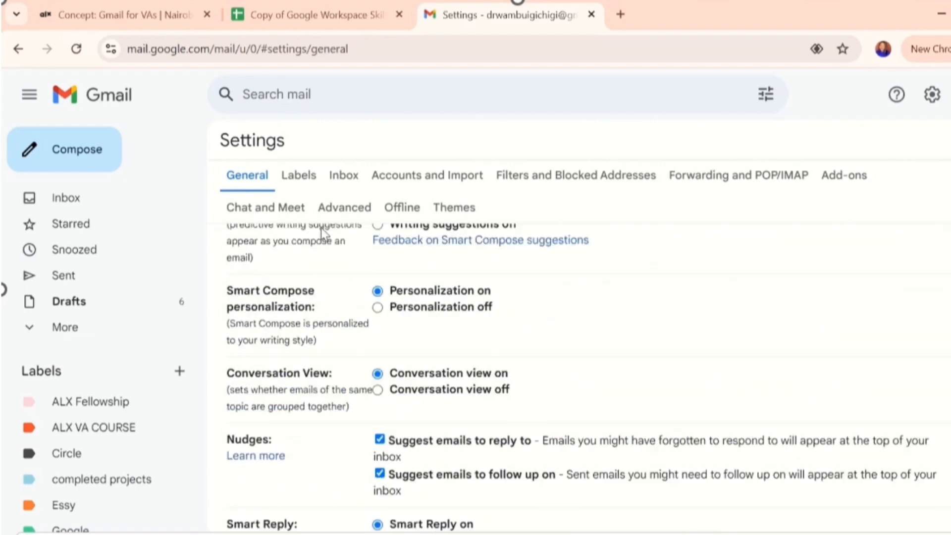
{"action": "scroll", "coordinate": [308, 277], "scroll_direction": "up", "scroll_amount": 3}
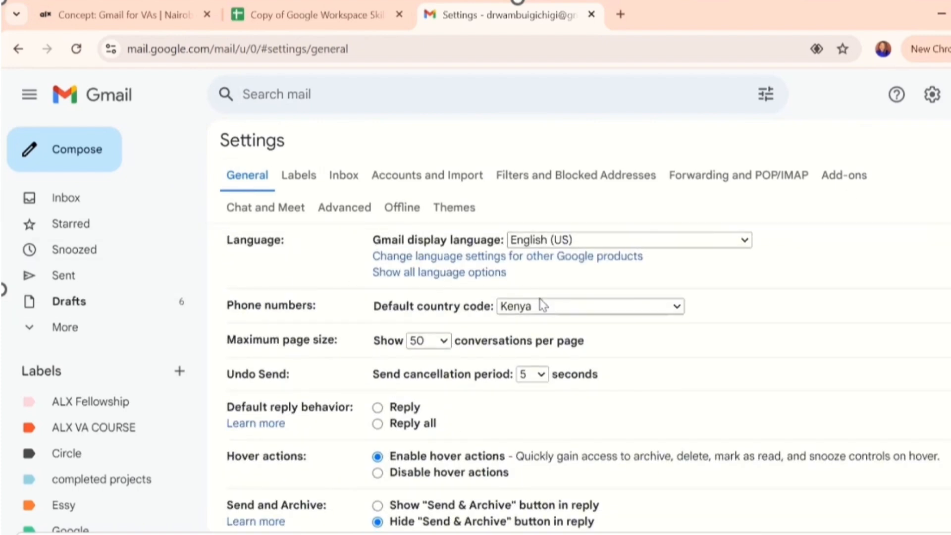
{"action": "scroll", "coordinate": [445, 338], "scroll_direction": "down", "scroll_amount": 10}
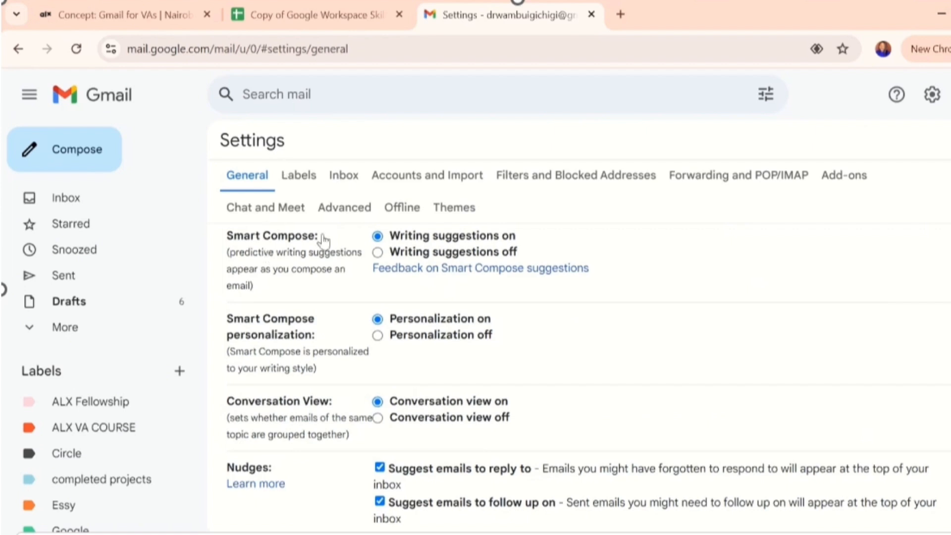
{"action": "scroll", "coordinate": [331, 307], "scroll_direction": "up", "scroll_amount": 10}
{"action": "scroll", "coordinate": [326, 292], "scroll_direction": "down", "scroll_amount": 2}
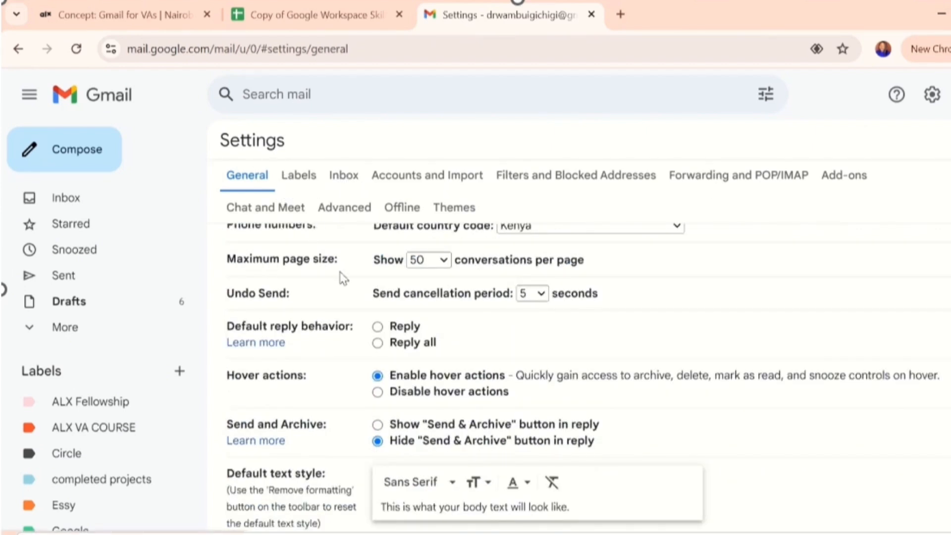
{"action": "left_click", "coordinate": [60, 204]}
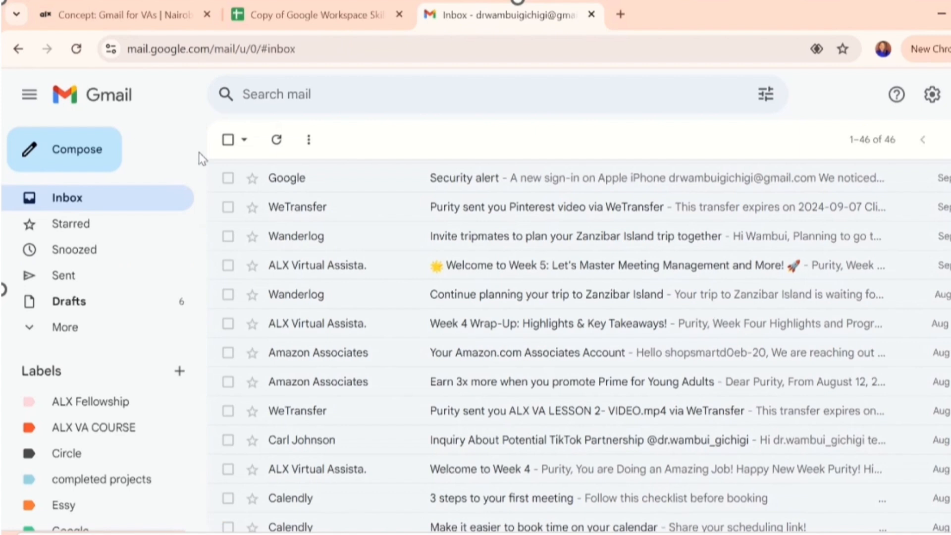
Switch to the Google Sheets checklist and mark "Turn my vacation responder on or off" as Yes.
{"action": "left_click", "coordinate": [283, 16]}
{"action": "left_click", "coordinate": [120, 384]}
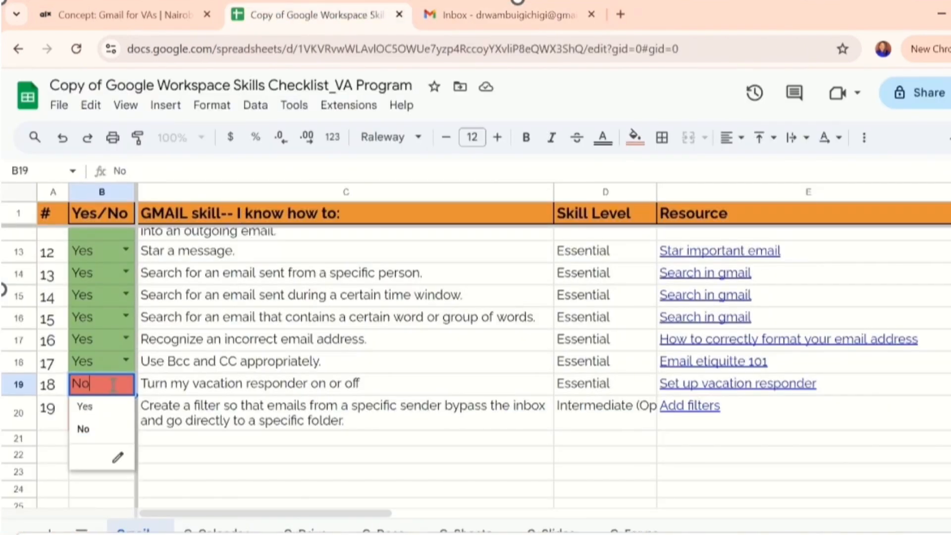
{"action": "left_click", "coordinate": [85, 406]}
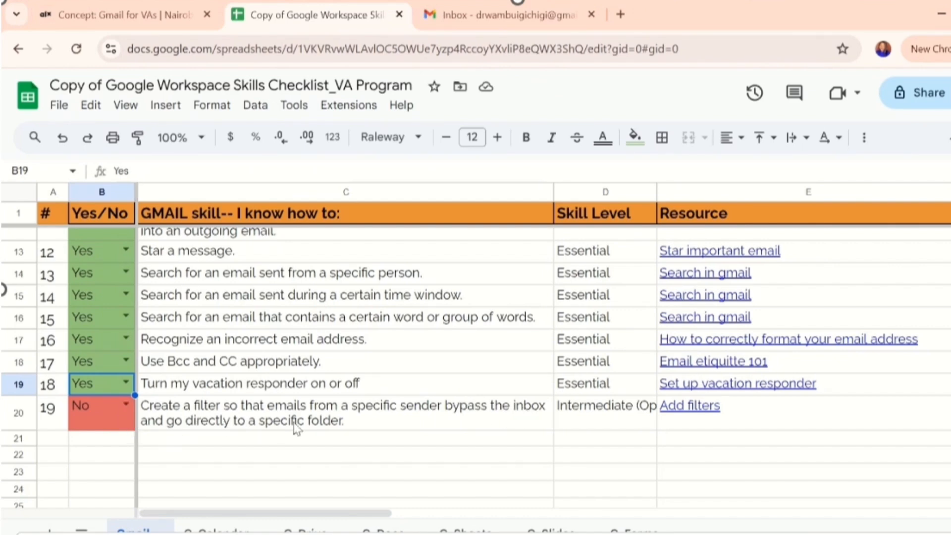
Switch to Gmail, start a new message and add the first contact suggested for "gi" as the recipient.
{"action": "left_click", "coordinate": [479, 16]}
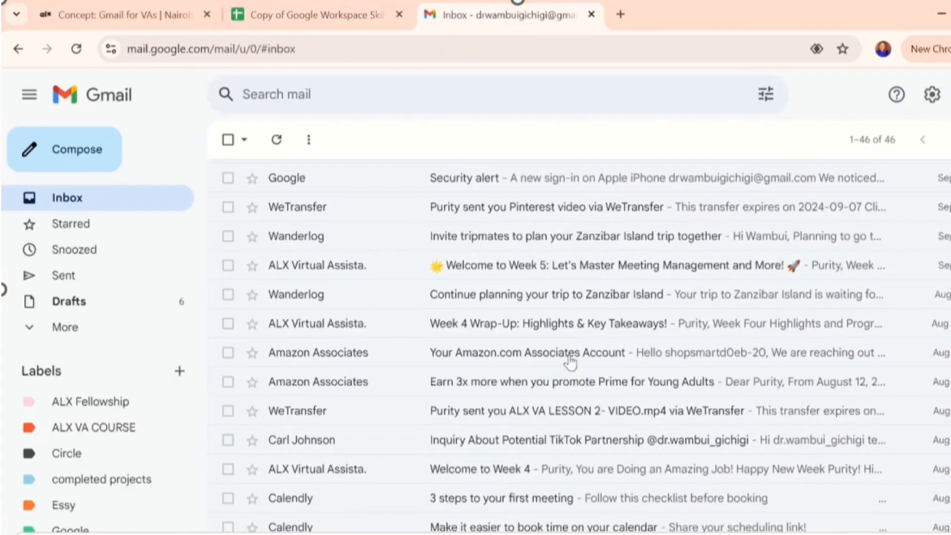
{"action": "left_click", "coordinate": [44, 171]}
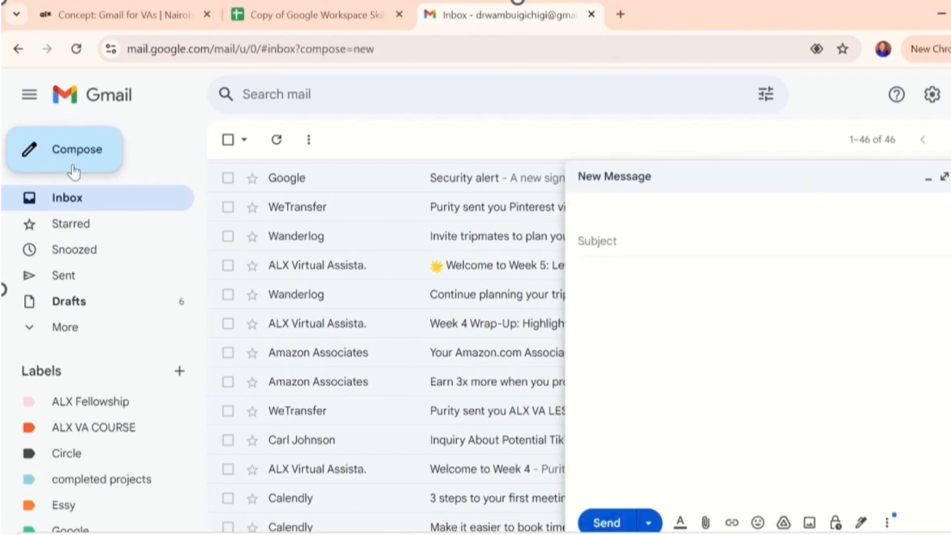
{"action": "type", "text": "gi"}
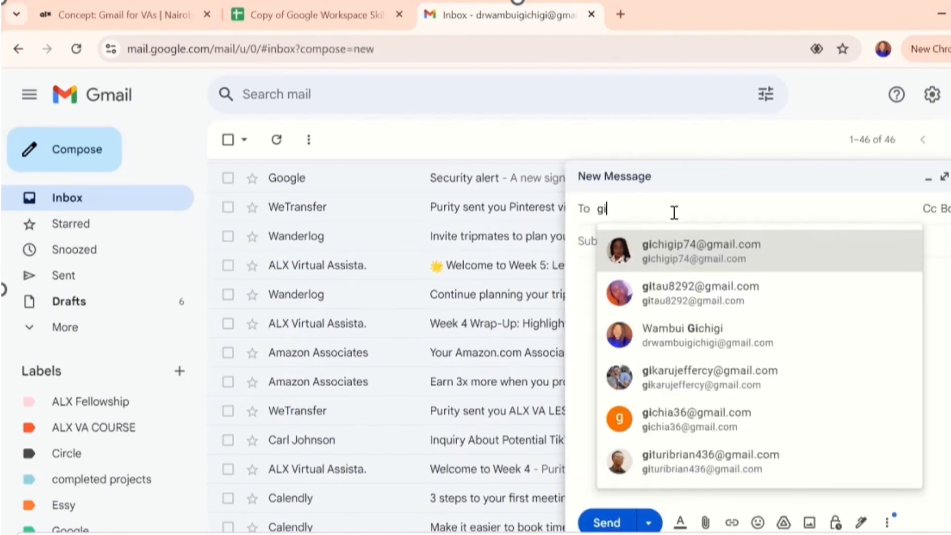
{"action": "key", "text": "Return"}
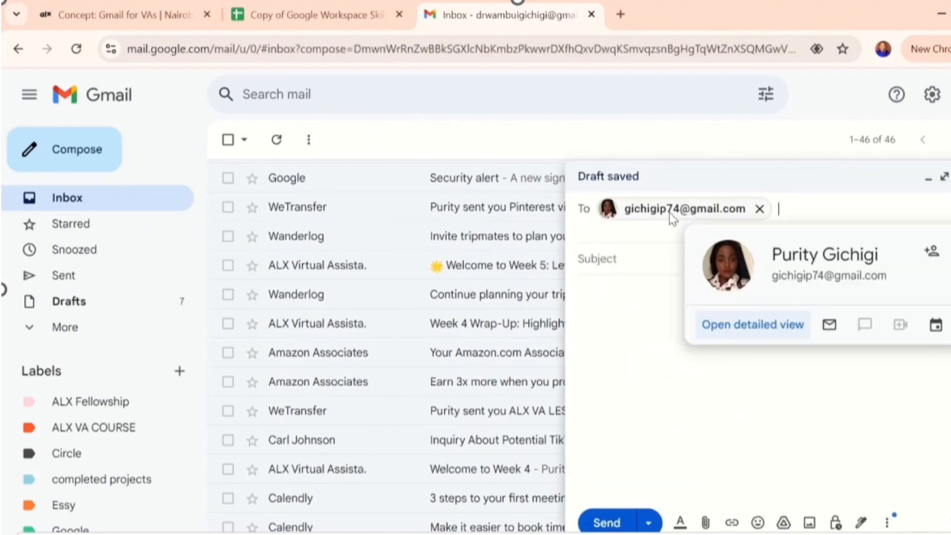
Enter "virtual assistance" as the subject of the new message.
{"action": "left_click", "coordinate": [633, 259]}
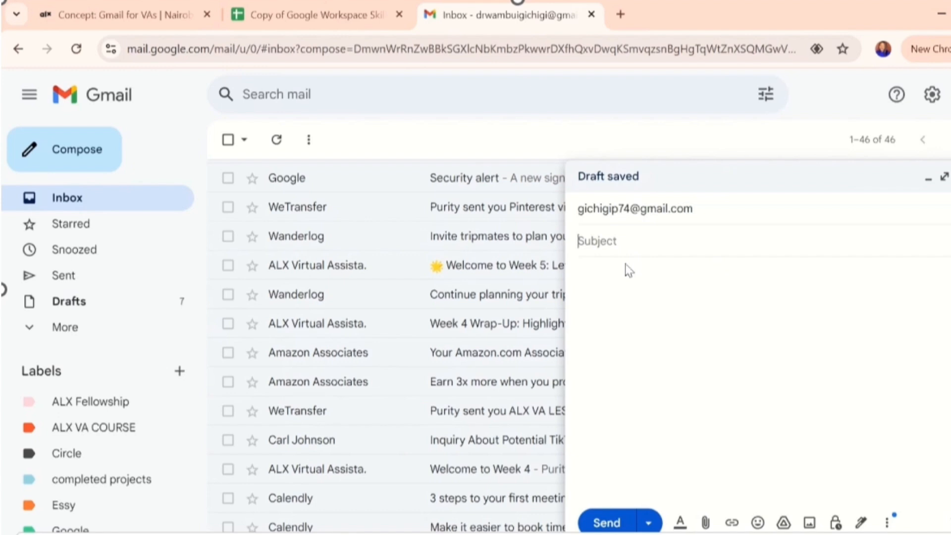
{"action": "type", "text": "a"}
{"action": "key", "text": "BackSpace"}
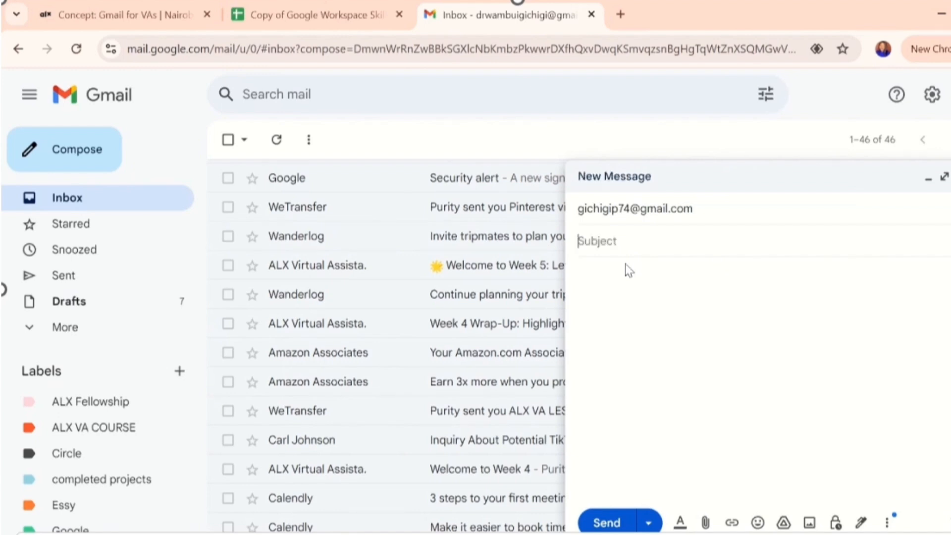
{"action": "type", "text": "virtual assistance"}
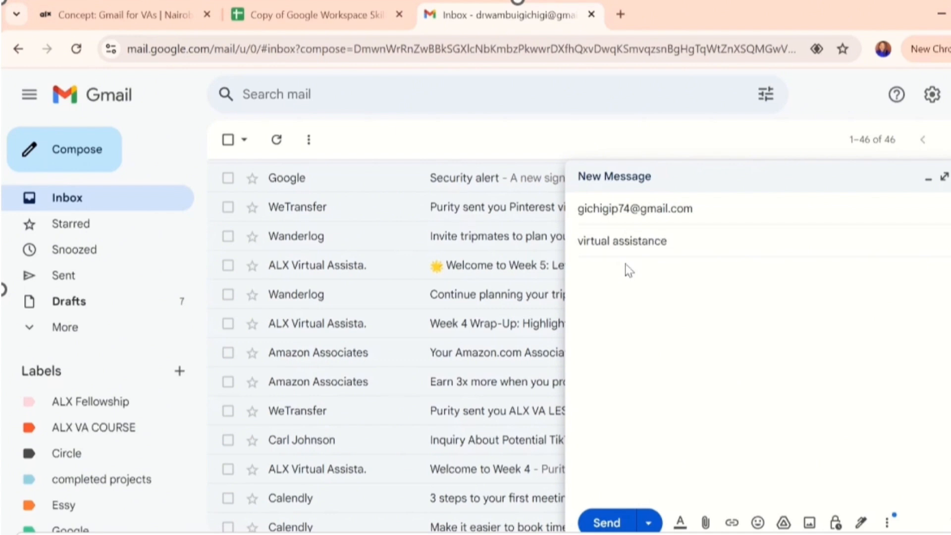
{"action": "left_click", "coordinate": [651, 310]}
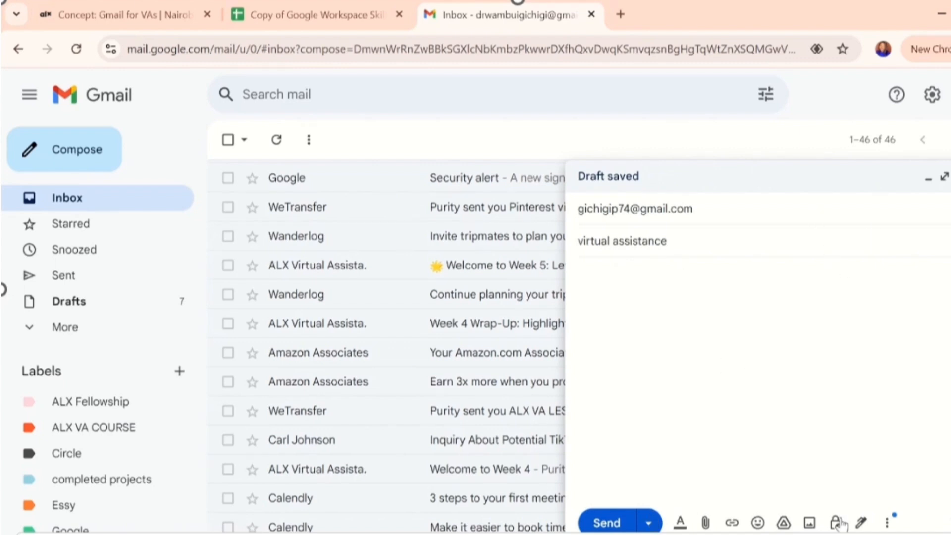
Label the "virtual assistance" message as Personal, send it and dismiss the sent notification.
{"action": "left_click", "coordinate": [886, 524]}
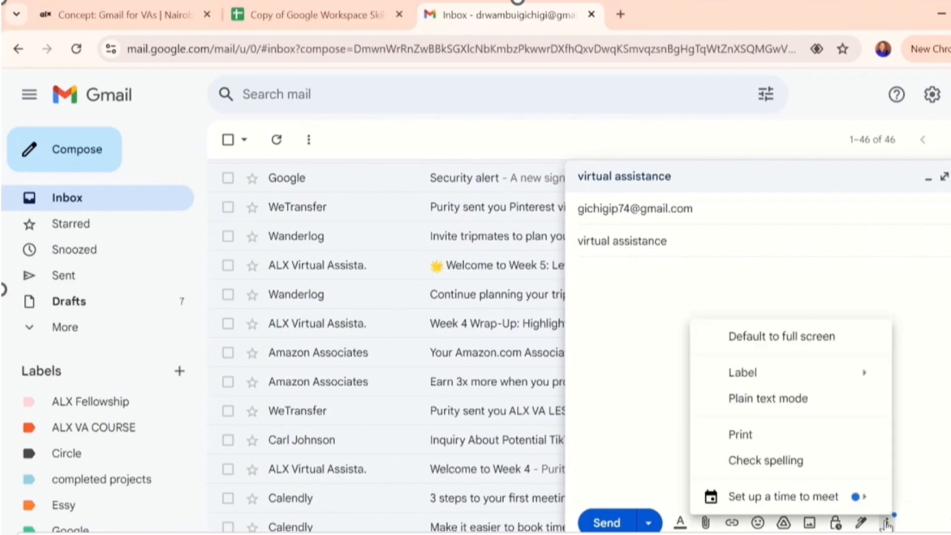
{"action": "mouse_move", "coordinate": [752, 373]}
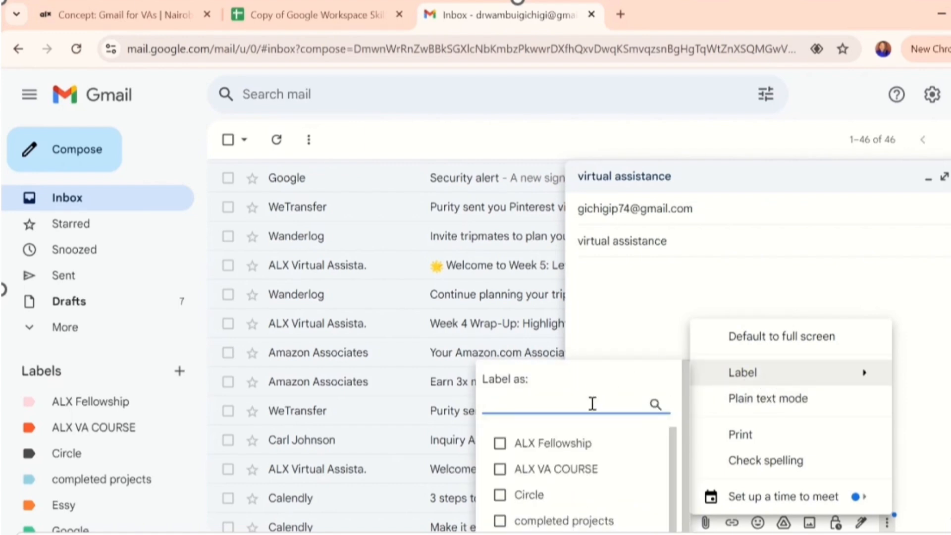
{"action": "scroll", "coordinate": [588, 467], "scroll_direction": "down", "scroll_amount": 3}
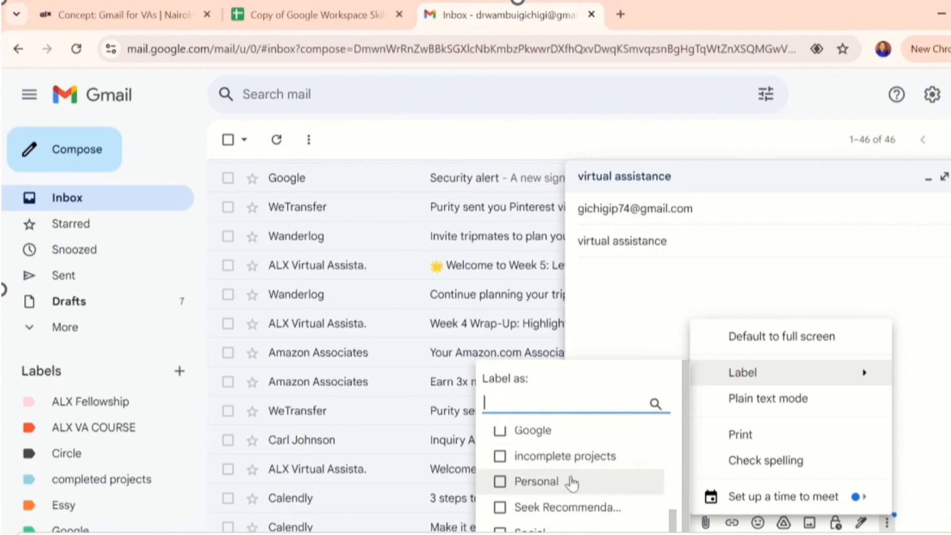
{"action": "left_click", "coordinate": [499, 483]}
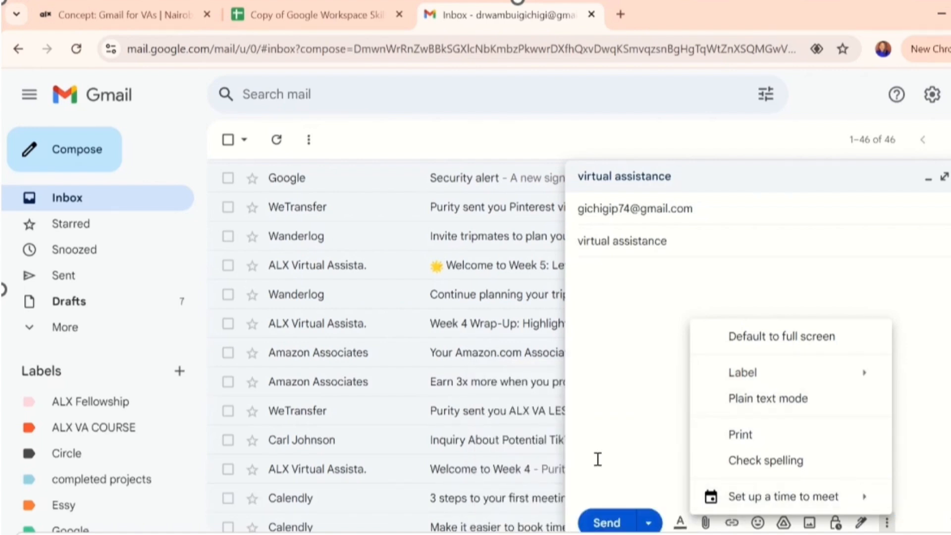
{"action": "left_click", "coordinate": [606, 523]}
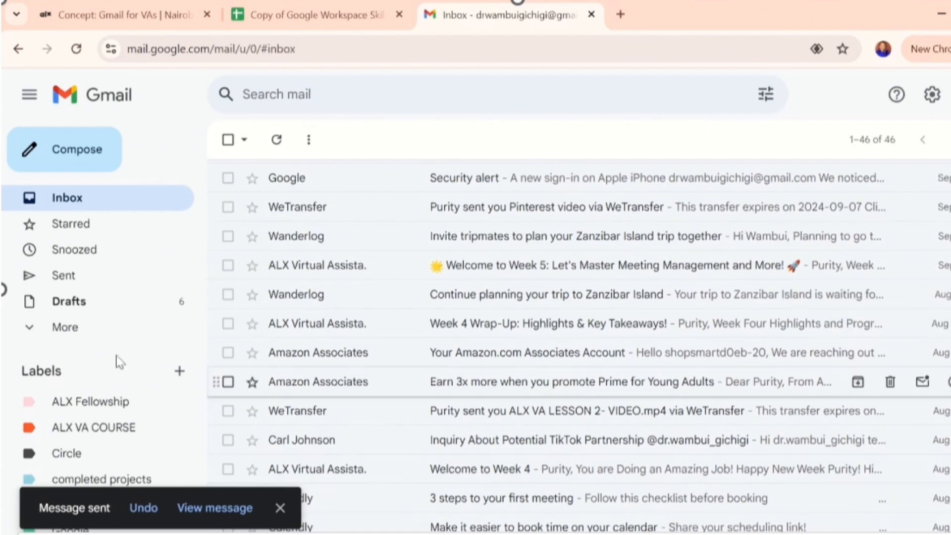
{"action": "scroll", "coordinate": [100, 391], "scroll_direction": "down", "scroll_amount": 2}
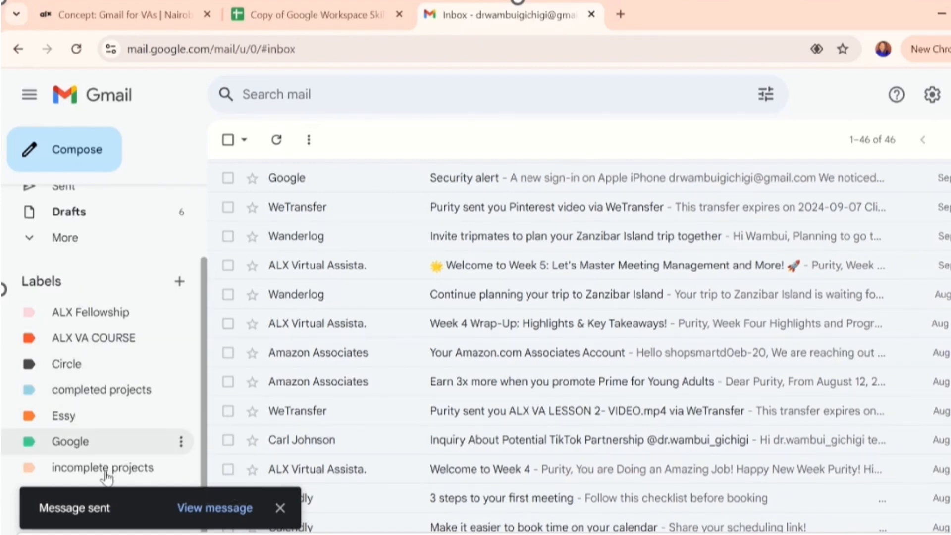
{"action": "left_click", "coordinate": [278, 508]}
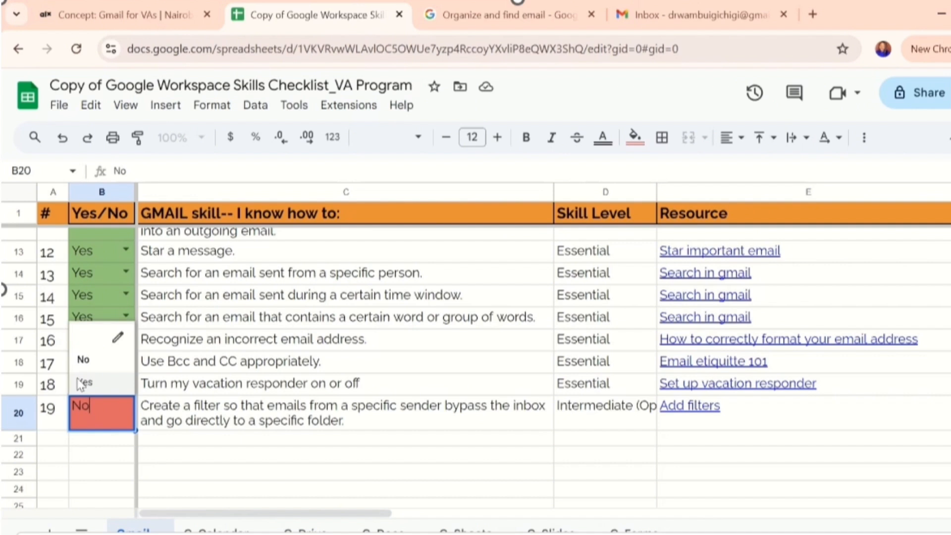
In the Google Sheets checklist, mark the skill of creating a filter for a specific sender's emails as Yes and review the Gmail skills list.
{"action": "left_click", "coordinate": [81, 383]}
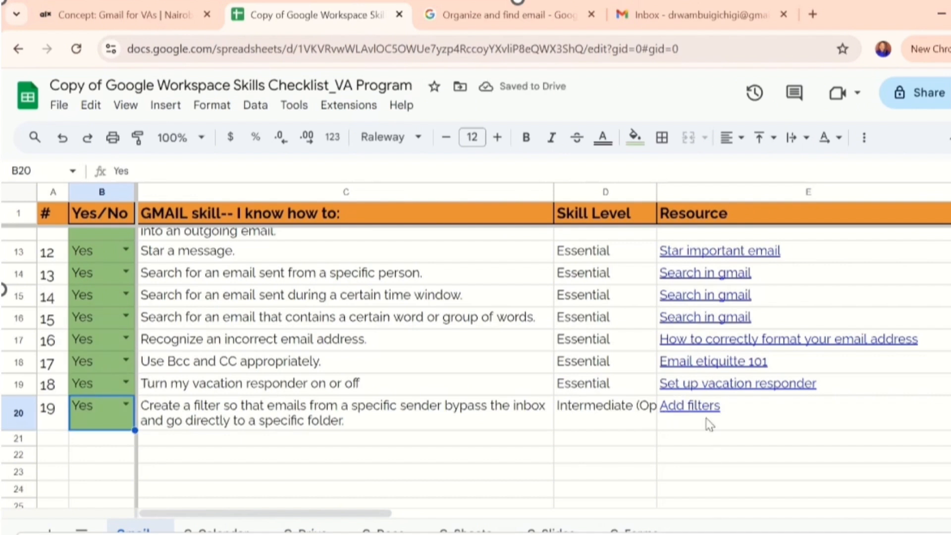
{"action": "mouse_move", "coordinate": [706, 414]}
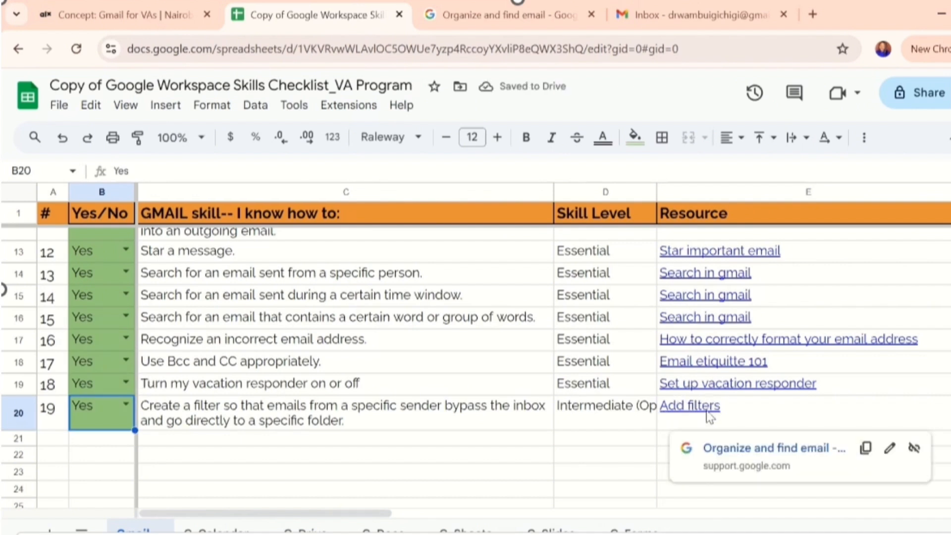
{"action": "scroll", "coordinate": [237, 318], "scroll_direction": "up", "scroll_amount": 5}
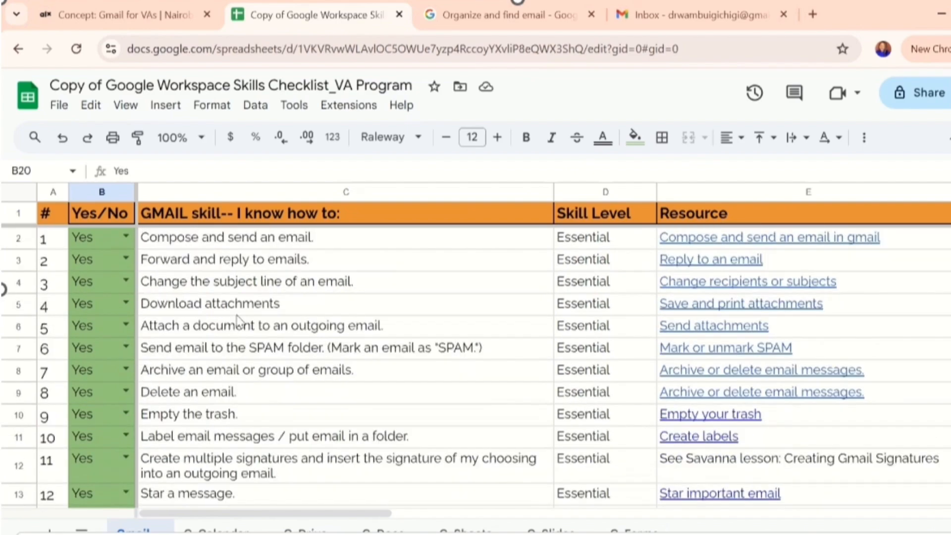